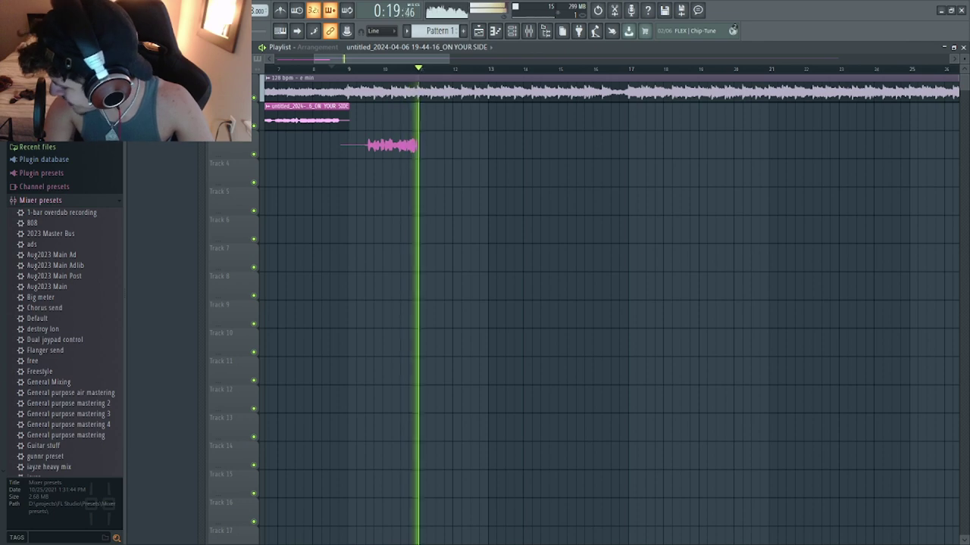
- Finish the vocal take on Track 3, trim both of its ends to around bars 9 to 11, and delete it
{"action": "key", "text": "space"}
{"action": "key", "text": "space"}
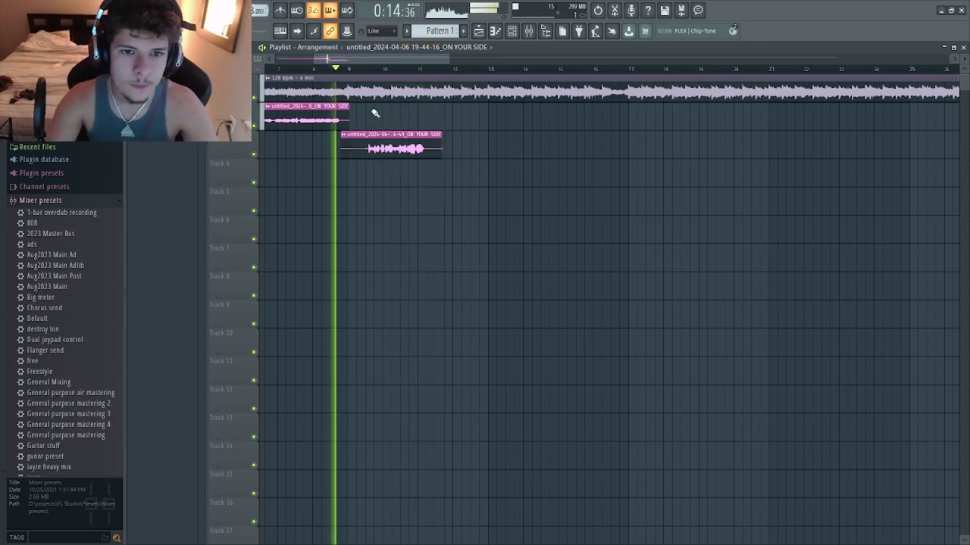
{"action": "left_click_drag", "start_coordinate": [340, 149], "coordinate": [363, 149]}
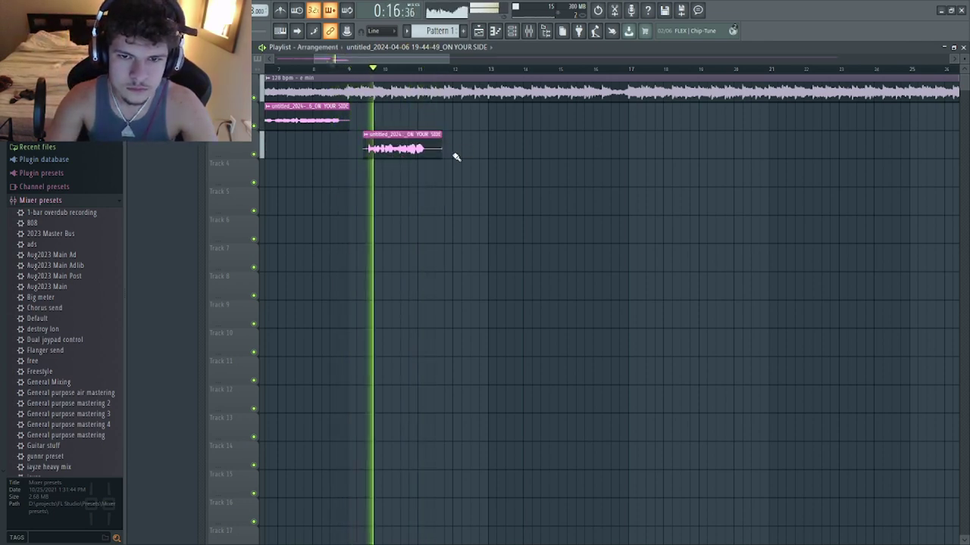
{"action": "left_click_drag", "start_coordinate": [442, 151], "coordinate": [424, 154]}
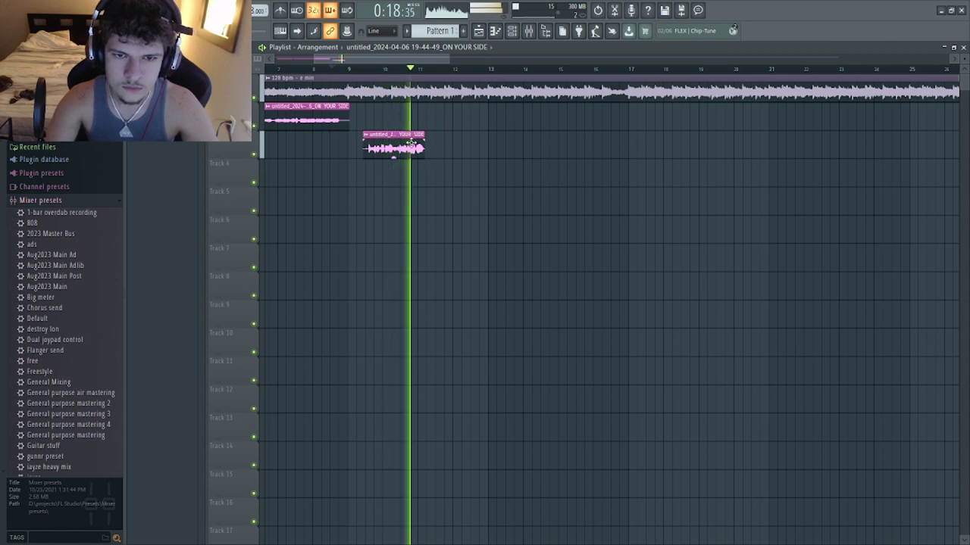
{"action": "right_click", "coordinate": [425, 154]}
- Record a short vocal take on Track 3 from about bar 9, and delete it
{"action": "key", "text": "space"}
{"action": "key", "text": "space"}
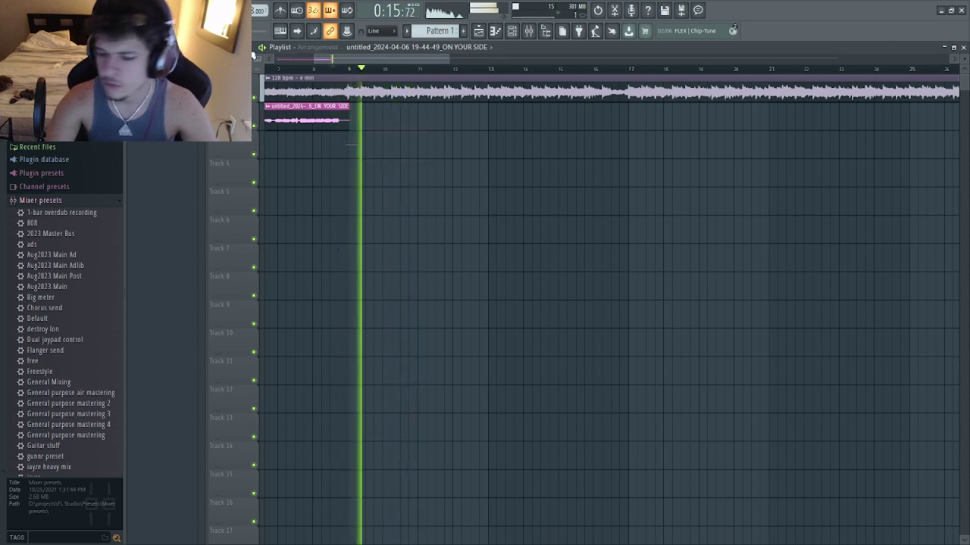
{"action": "key", "text": "space"}
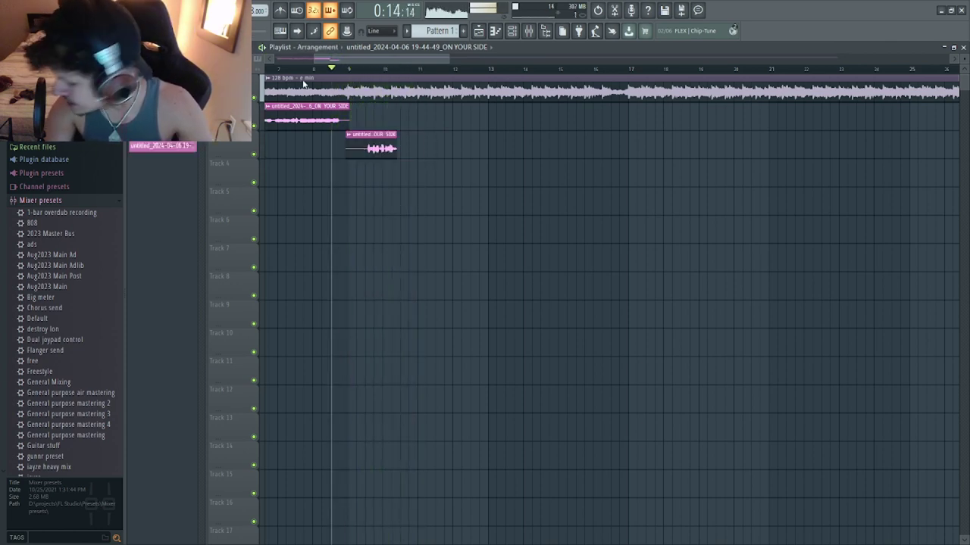
{"action": "right_click", "coordinate": [369, 144]}
- Record a two-phrase vocal take on Track 3 through about bar 13, trim it to the second phrase, and delete it
{"action": "key", "text": "space"}
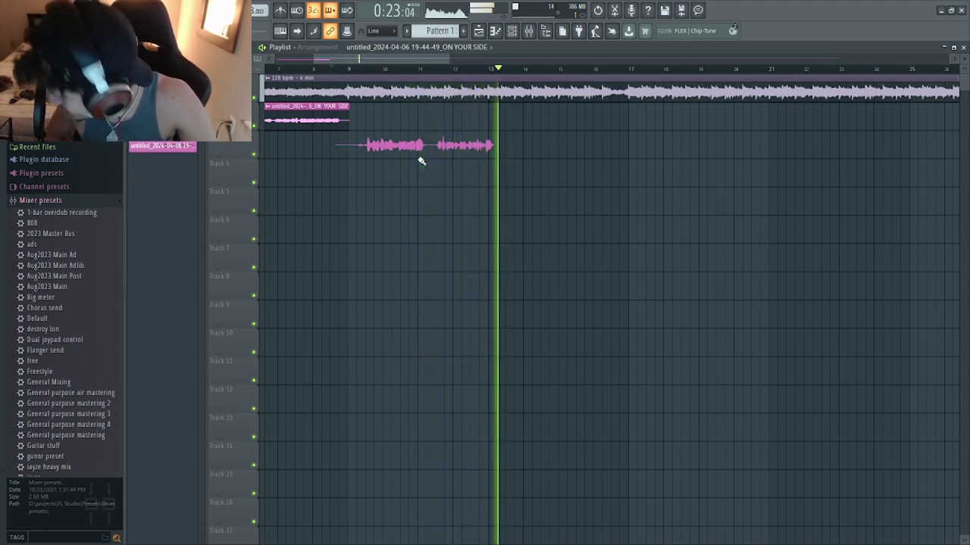
{"action": "key", "text": "space"}
{"action": "key", "text": "space"}
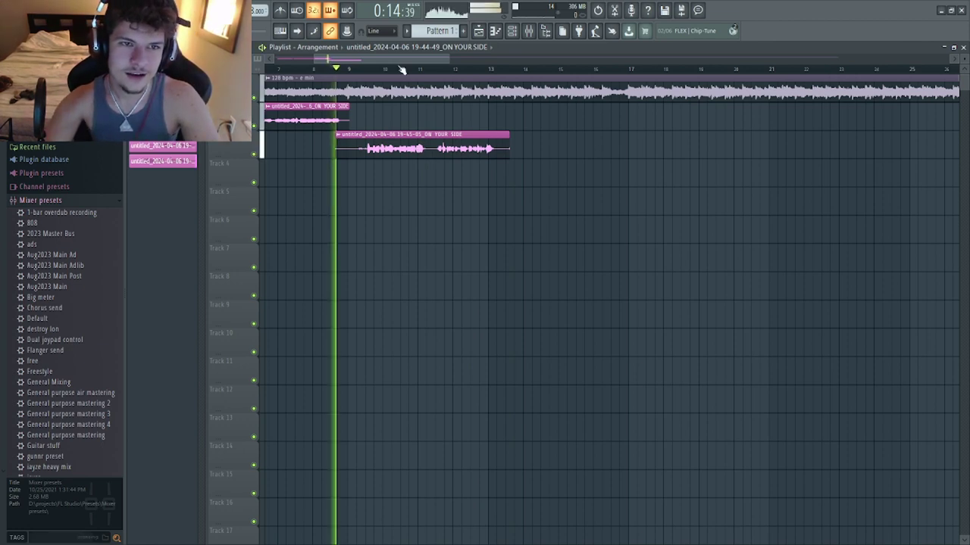
{"action": "left_click_drag", "start_coordinate": [509, 150], "coordinate": [497, 153]}
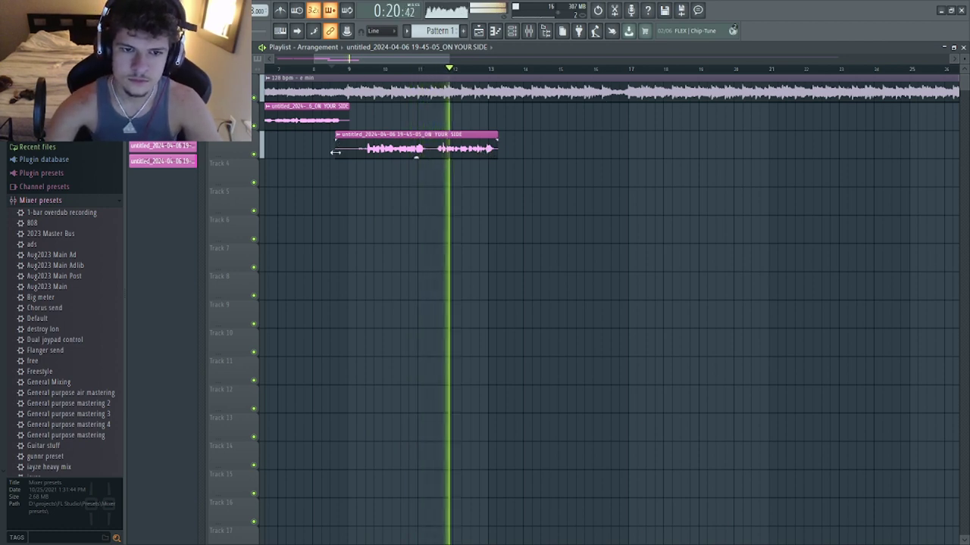
{"action": "left_click_drag", "start_coordinate": [339, 147], "coordinate": [433, 148]}
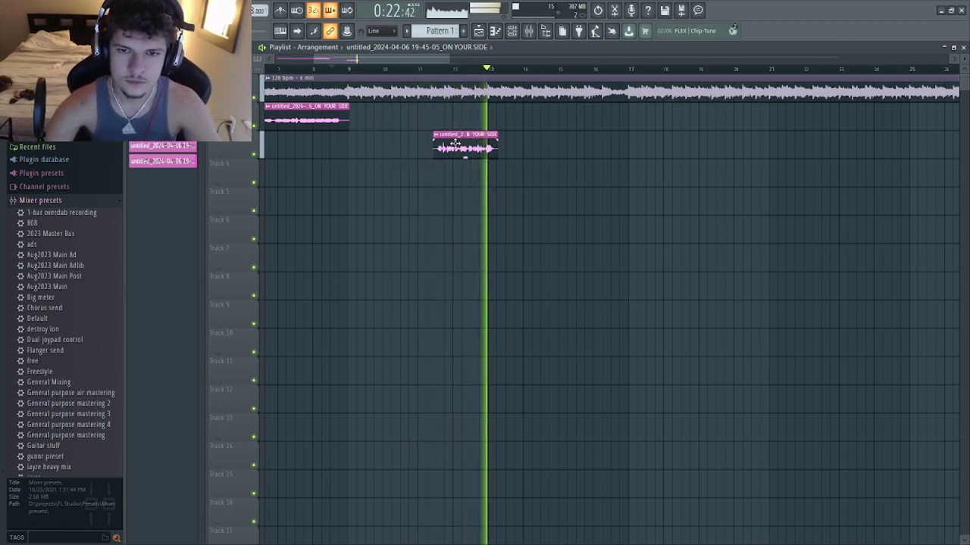
{"action": "right_click", "coordinate": [450, 145]}
- Record a one-phrase vocal take on Track 3 from about bar 9 to bar 11, and discard it
{"action": "key", "text": "space"}
{"action": "key", "text": "space"}
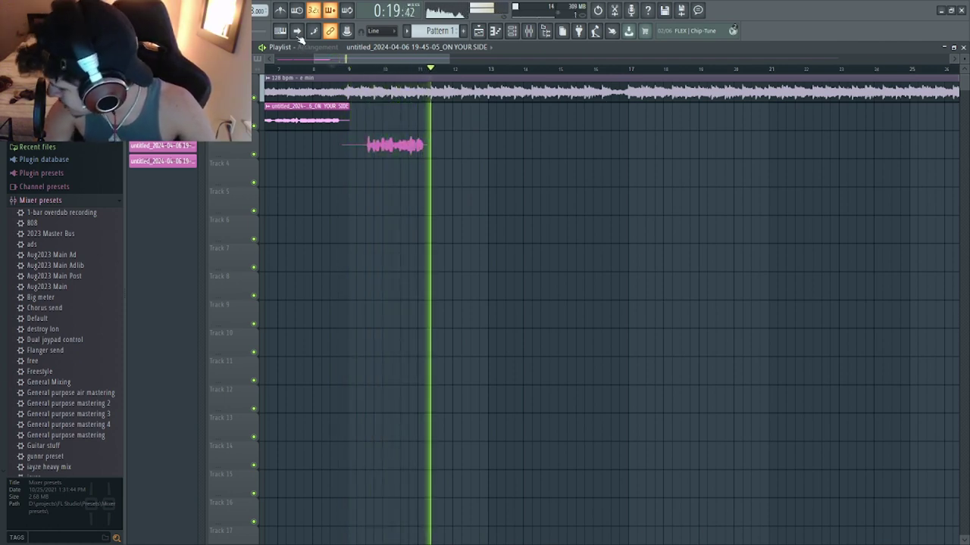
{"action": "key", "text": "space"}
{"action": "right_click", "coordinate": [388, 145]}
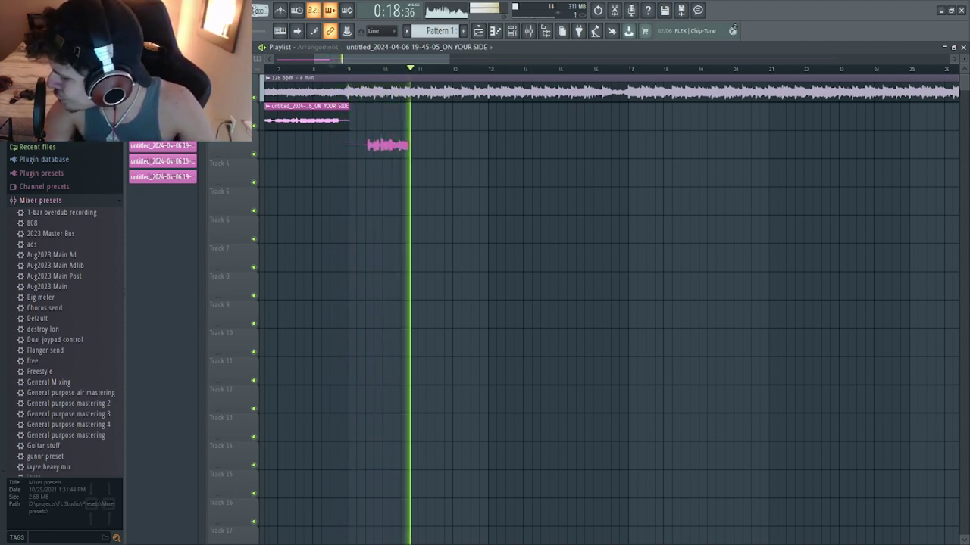
- Keep a trimmed vocal take on Track 3 at bars 9 to 11, and record and trim the next phrase on Track 2 at bars 11 to 13
{"action": "key", "text": "space"}
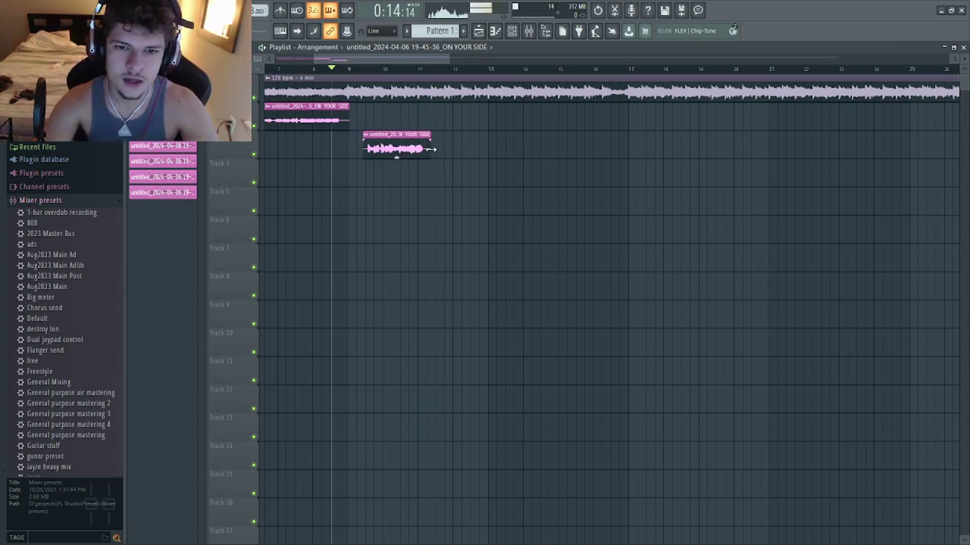
{"action": "key", "text": "space"}
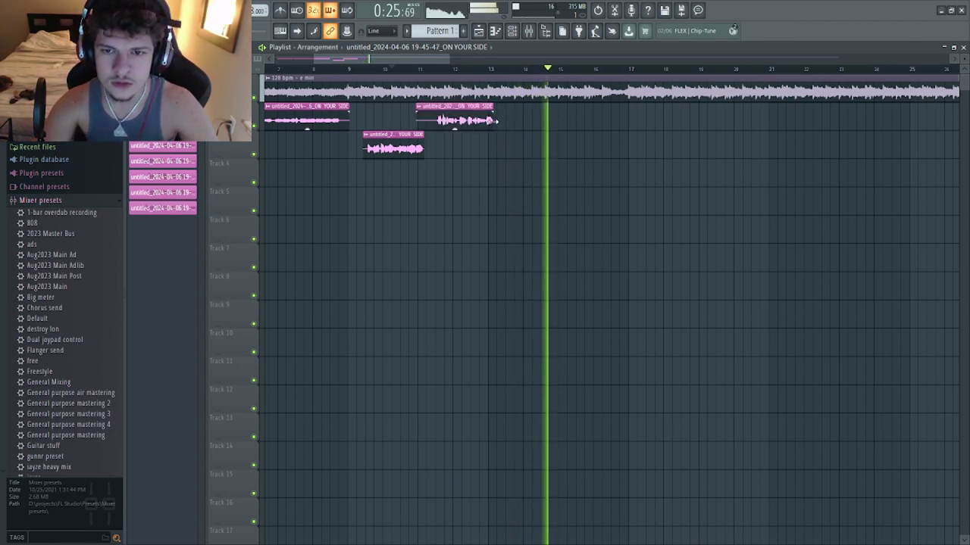
{"action": "left_click_drag", "start_coordinate": [416, 130], "coordinate": [435, 114]}
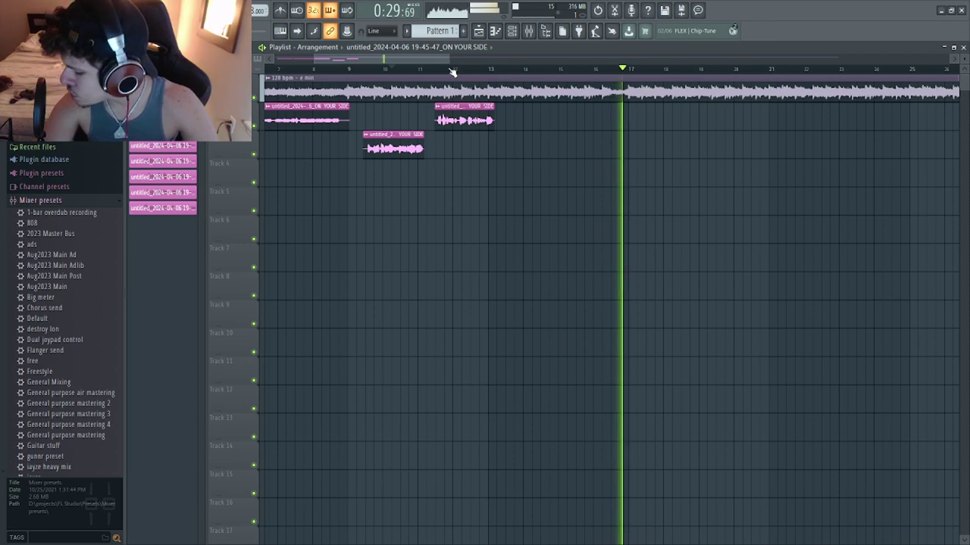
- Record the next vocal phrase on Track 3 from about bar 13 to bar 15
{"action": "left_click", "coordinate": [460, 72]}
{"action": "scroll", "coordinate": [460, 72], "scroll_direction": "down", "scroll_amount": 4}
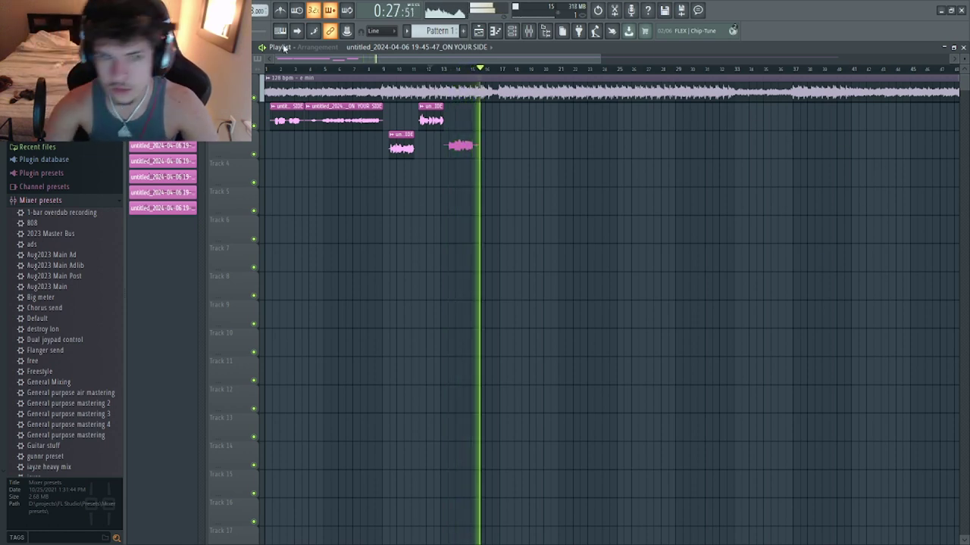
{"action": "key", "text": "space"}
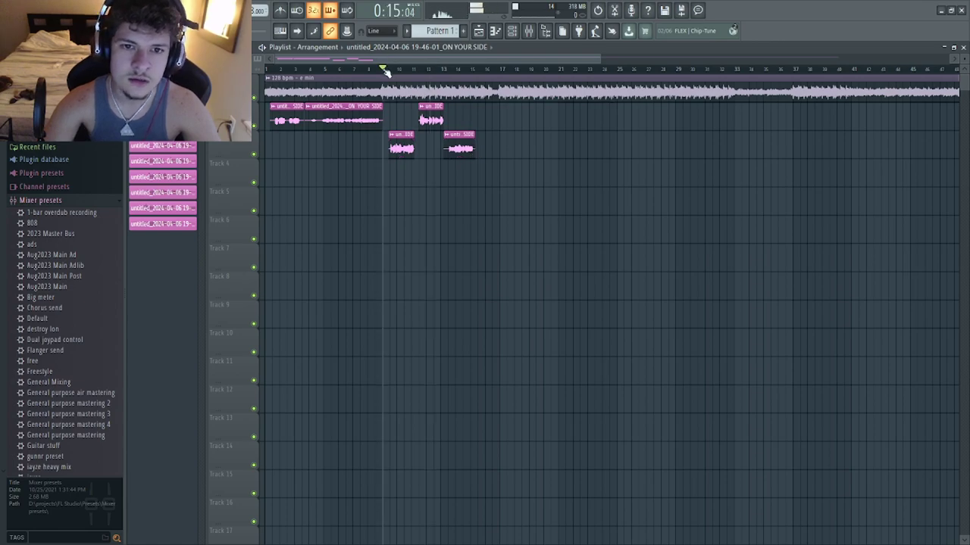
- Play back the vocals from bar 9 through the last Track 3 phrase at bars 13 to 15, and delete that phrase
{"action": "key", "text": "space"}
{"action": "scroll", "coordinate": [388, 72], "scroll_direction": "up", "scroll_amount": 3}
{"action": "scroll", "coordinate": [394, 71], "scroll_direction": "down", "scroll_amount": 3}
{"action": "scroll", "coordinate": [400, 71], "scroll_direction": "up", "scroll_amount": 3}
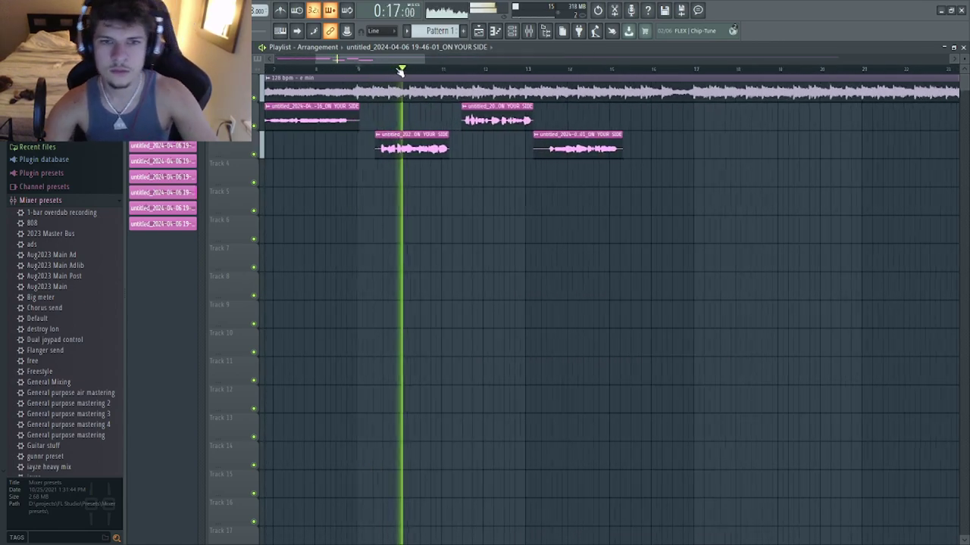
{"action": "scroll", "coordinate": [402, 71], "scroll_direction": "down", "scroll_amount": 3}
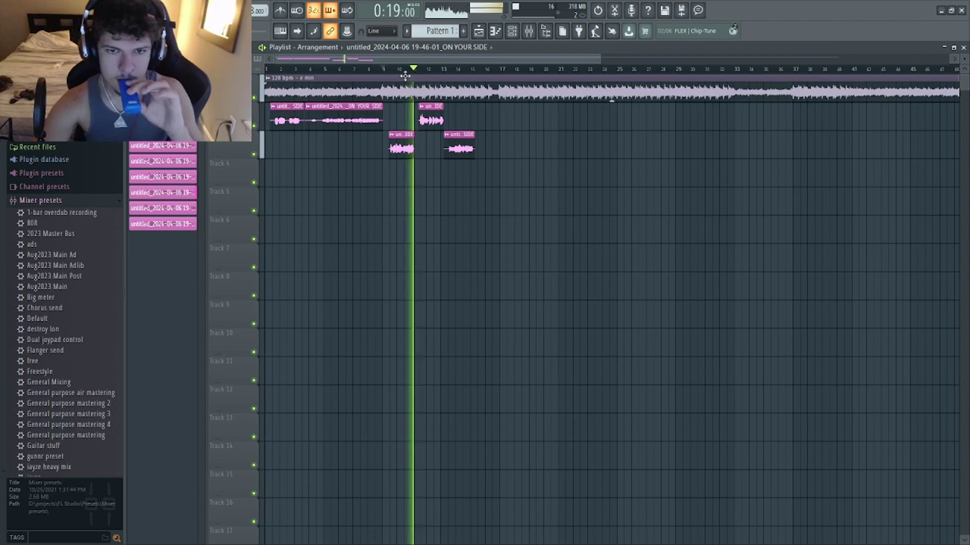
{"action": "scroll", "coordinate": [409, 73], "scroll_direction": "up", "scroll_amount": 3}
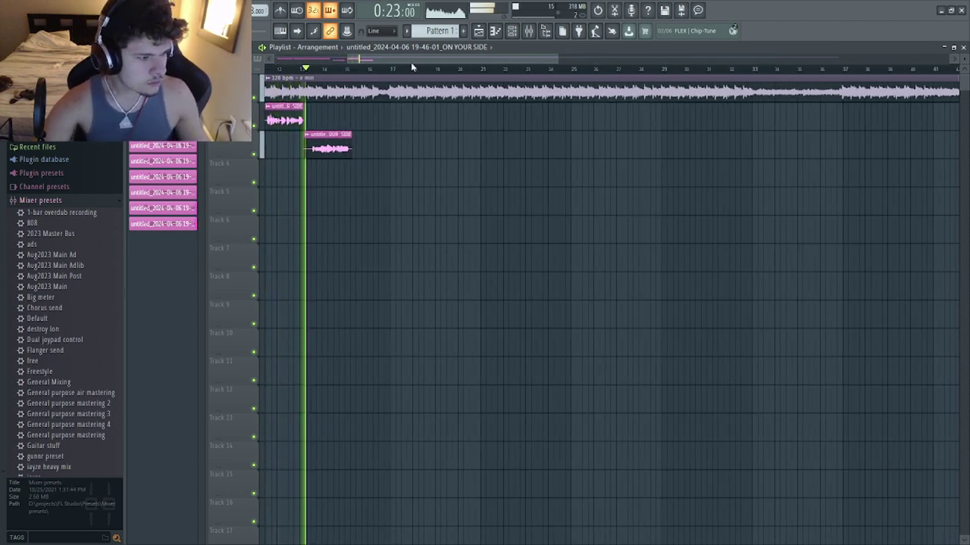
{"action": "scroll", "coordinate": [412, 70], "scroll_direction": "up", "scroll_amount": 2}
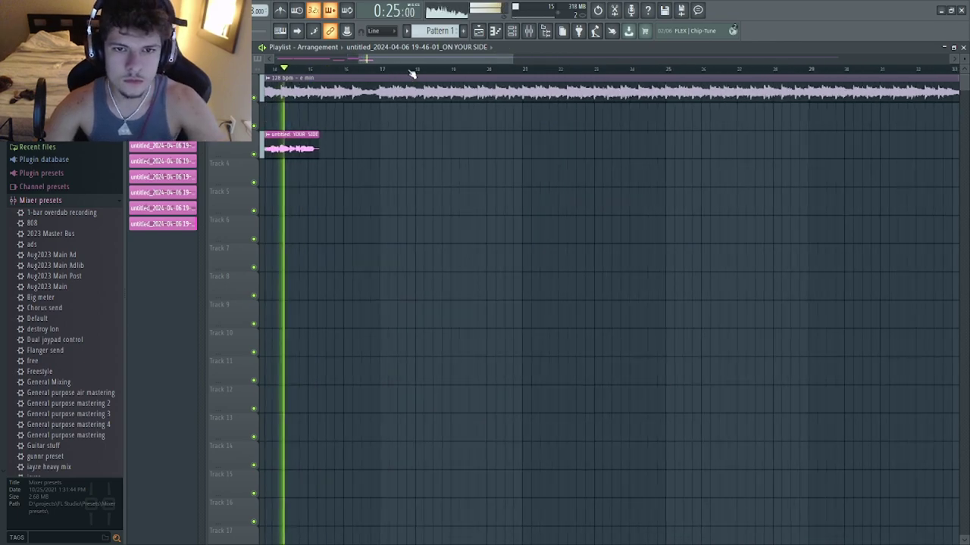
{"action": "scroll", "coordinate": [412, 72], "scroll_direction": "down", "scroll_amount": 2}
{"action": "scroll", "coordinate": [409, 71], "scroll_direction": "up", "scroll_amount": 3}
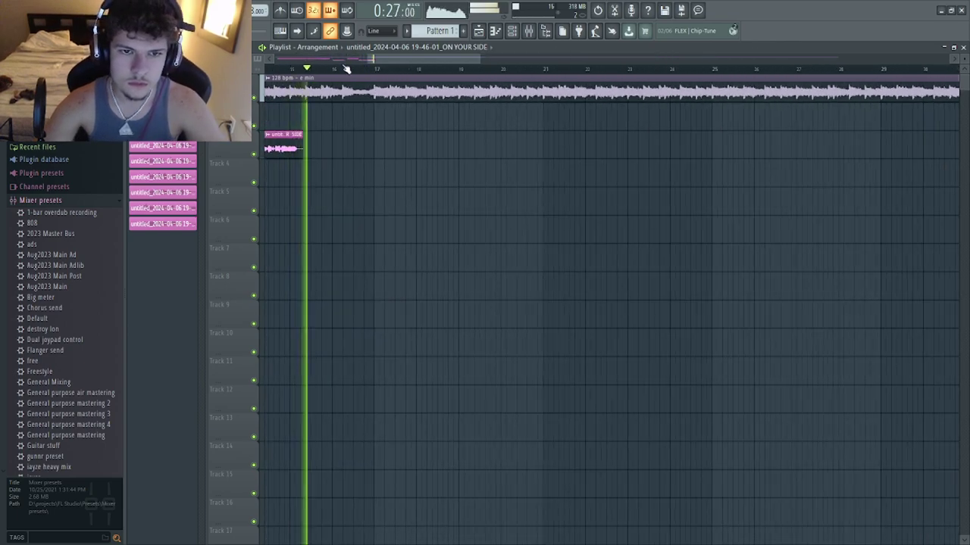
{"action": "key", "text": "space"}
{"action": "scroll", "coordinate": [349, 72], "scroll_direction": "down", "scroll_amount": 2}
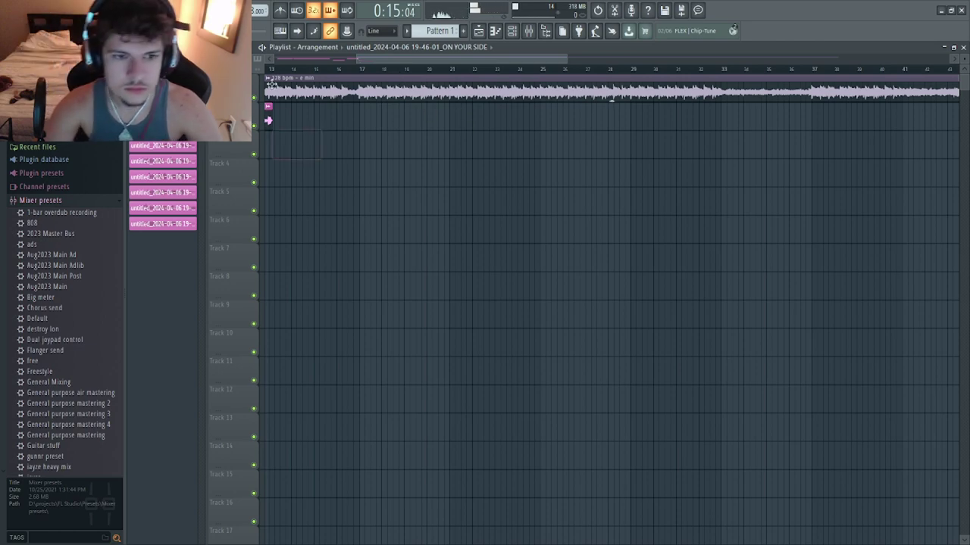
- Record a replacement vocal phrase on Track 3 from about bar 13 to bar 15, and play it back
{"action": "key", "text": "space"}
{"action": "scroll", "coordinate": [362, 73], "scroll_direction": "down", "scroll_amount": 4}
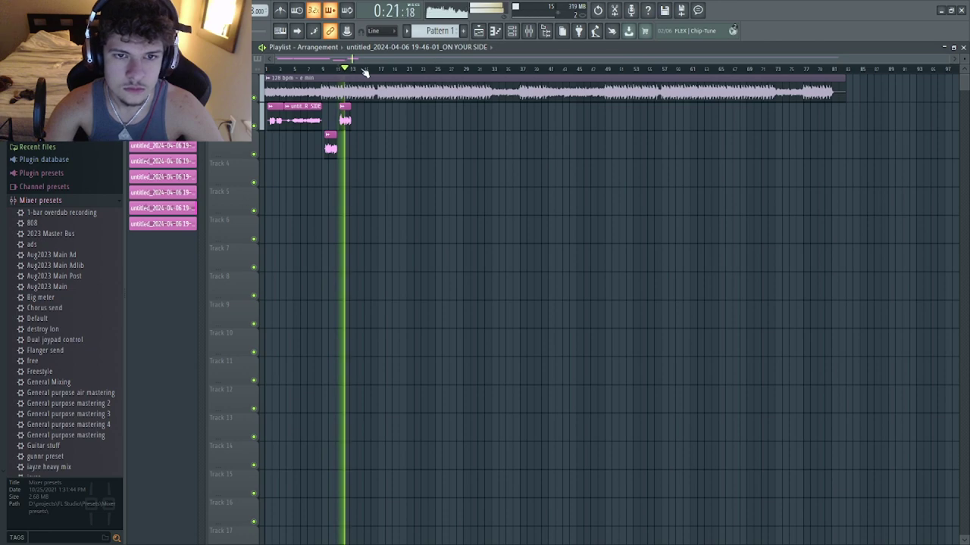
{"action": "scroll", "coordinate": [365, 71], "scroll_direction": "up", "scroll_amount": 2}
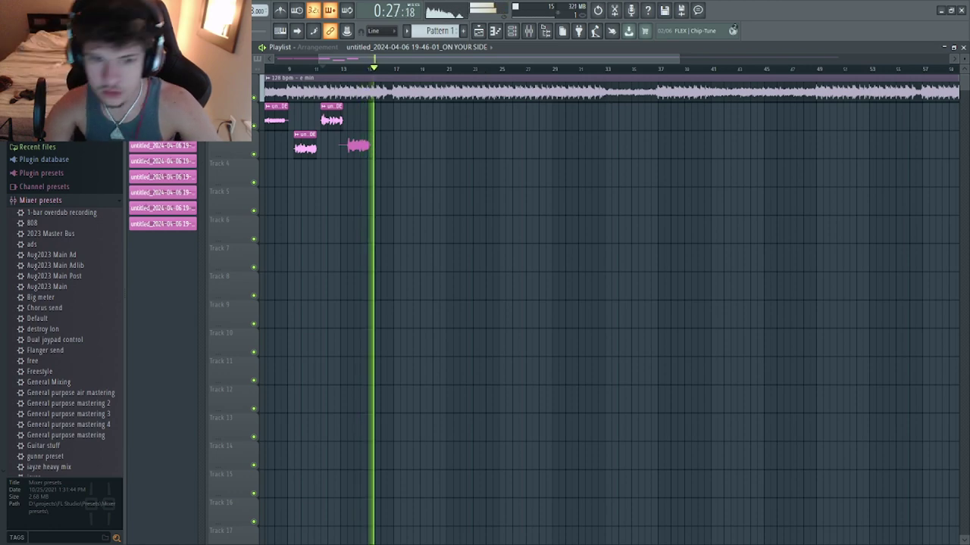
{"action": "left_click", "coordinate": [322, 68]}
{"action": "left_click", "coordinate": [359, 69]}
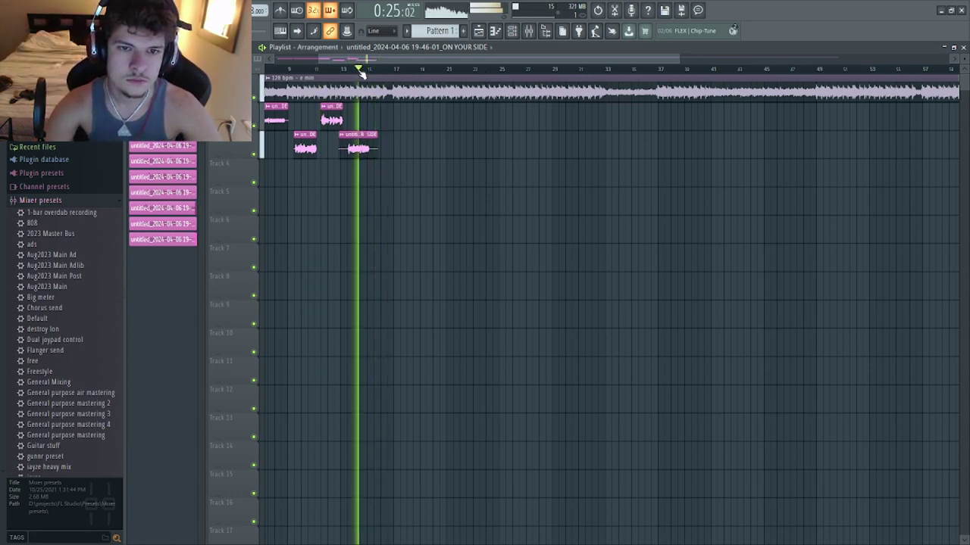
- Record the following vocal phrase on Track 2 from about bar 15 to bar 17, redoing the first attempt
{"action": "scroll", "coordinate": [362, 73], "scroll_direction": "down", "scroll_amount": 3}
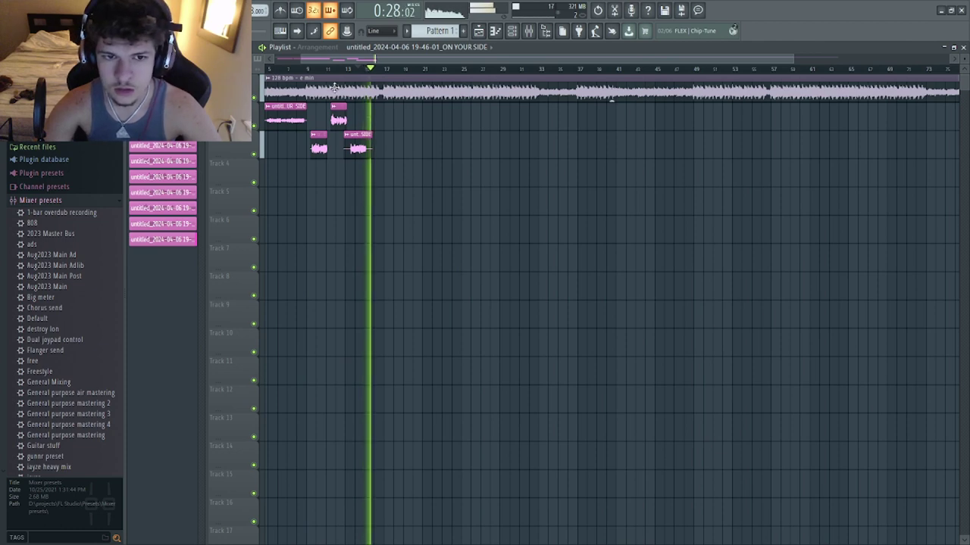
{"action": "key", "text": "space"}
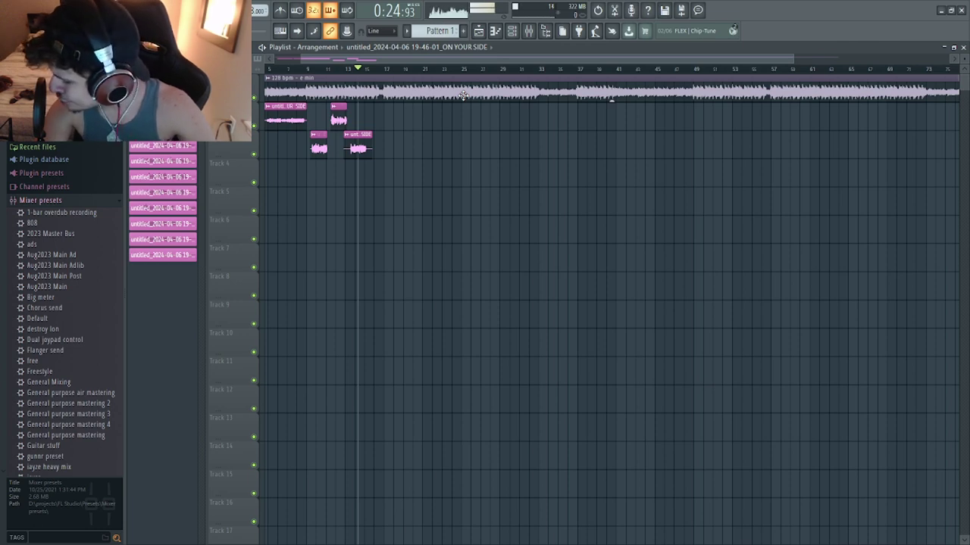
{"action": "key", "text": "space"}
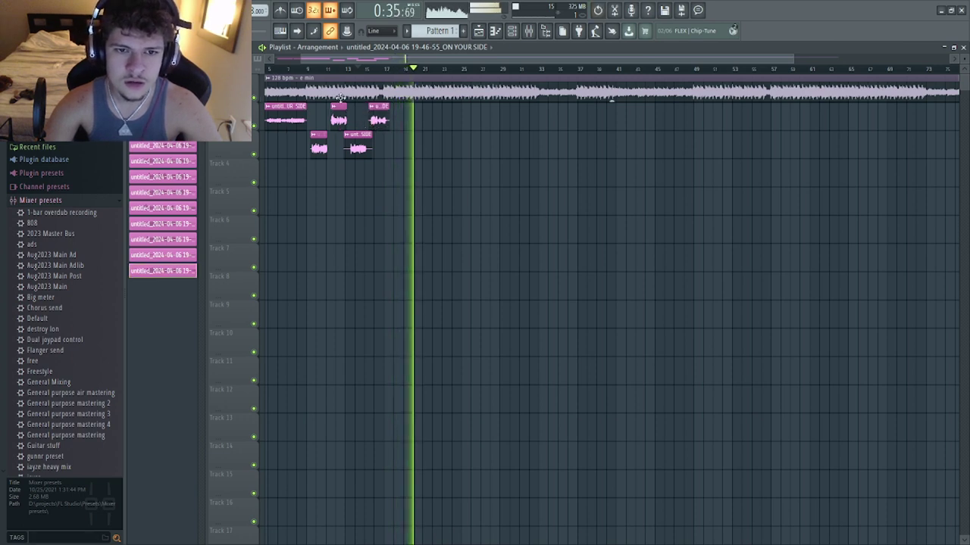
- Review the vocals from about bar 9, and record new phrases on Track 3 at bars 17 to 19 and Track 2 at bars 19 to 21
{"action": "key", "text": "space"}
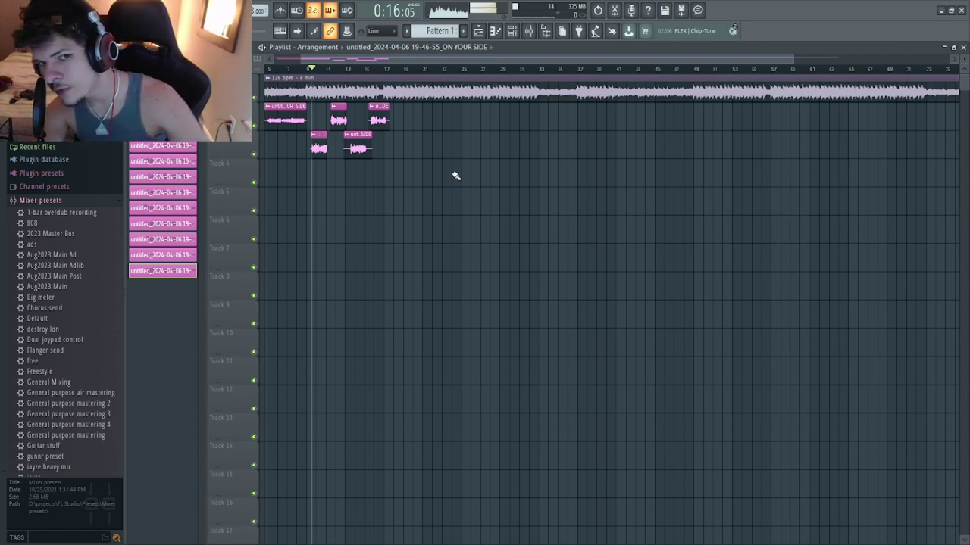
{"action": "key", "text": "space"}
{"action": "scroll", "coordinate": [384, 71], "scroll_direction": "down", "scroll_amount": 3}
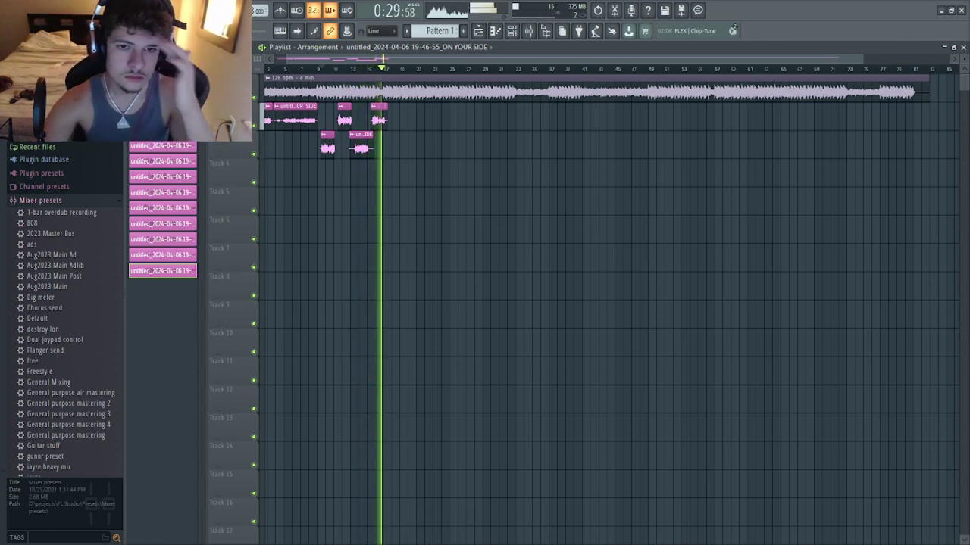
{"action": "left_click", "coordinate": [381, 70]}
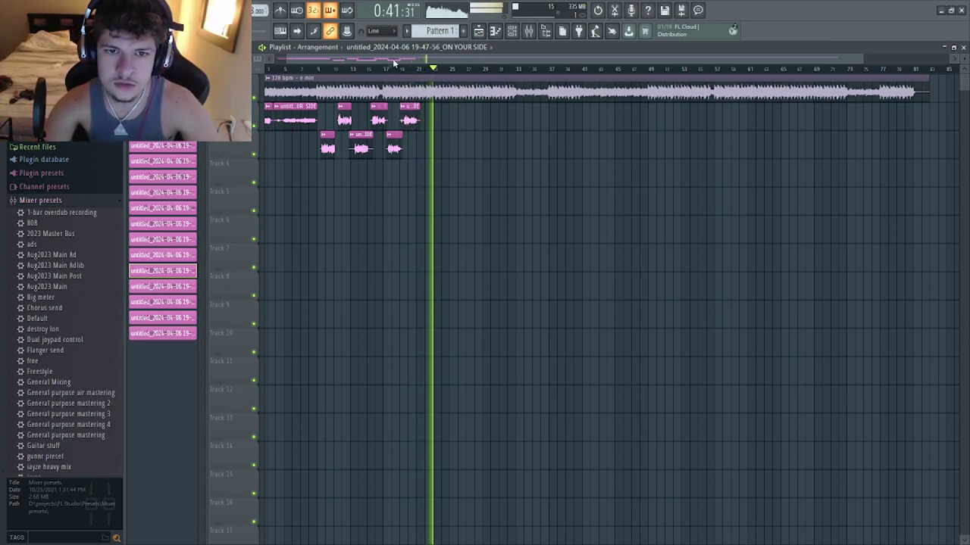
- Play back the last Track 2 phrase near bars 19 to 21, replace it with a new take, and listen to the result
{"action": "scroll", "coordinate": [404, 74], "scroll_direction": "up", "scroll_amount": 3}
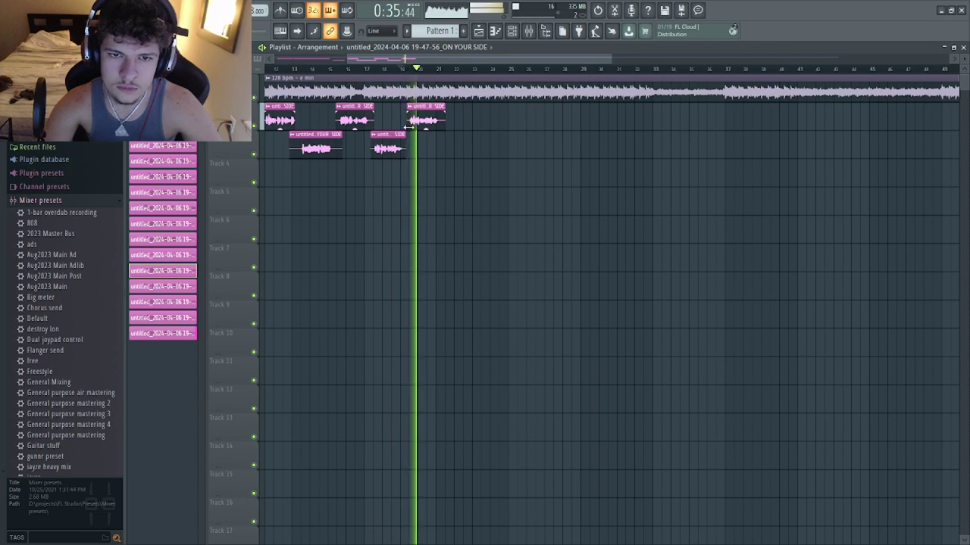
{"action": "scroll", "coordinate": [420, 86], "scroll_direction": "down", "scroll_amount": 3}
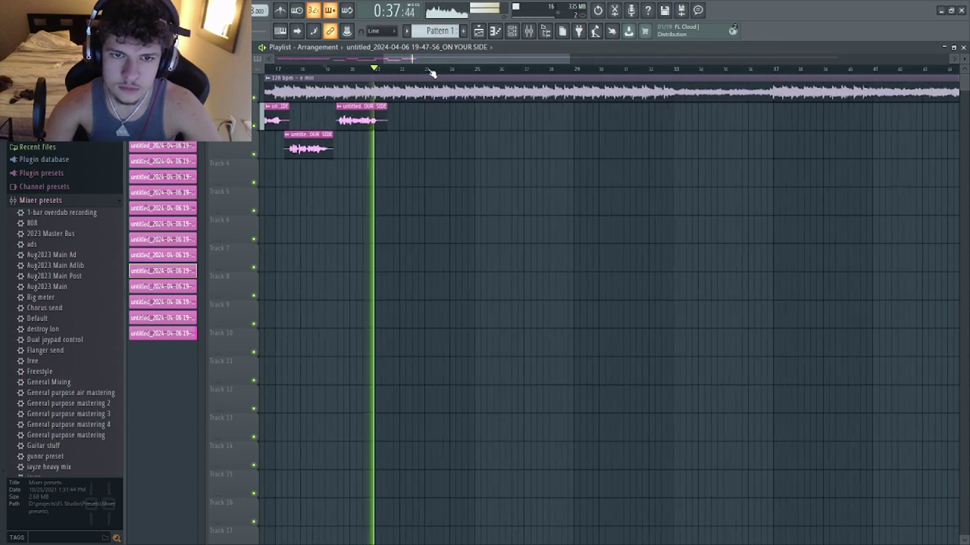
{"action": "key", "text": "space"}
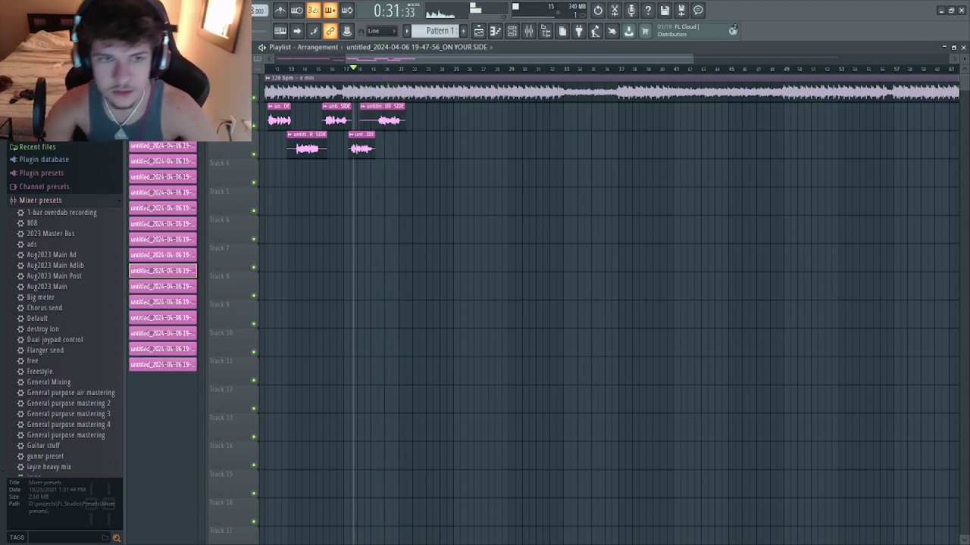
{"action": "scroll", "coordinate": [376, 73], "scroll_direction": "up", "scroll_amount": 3}
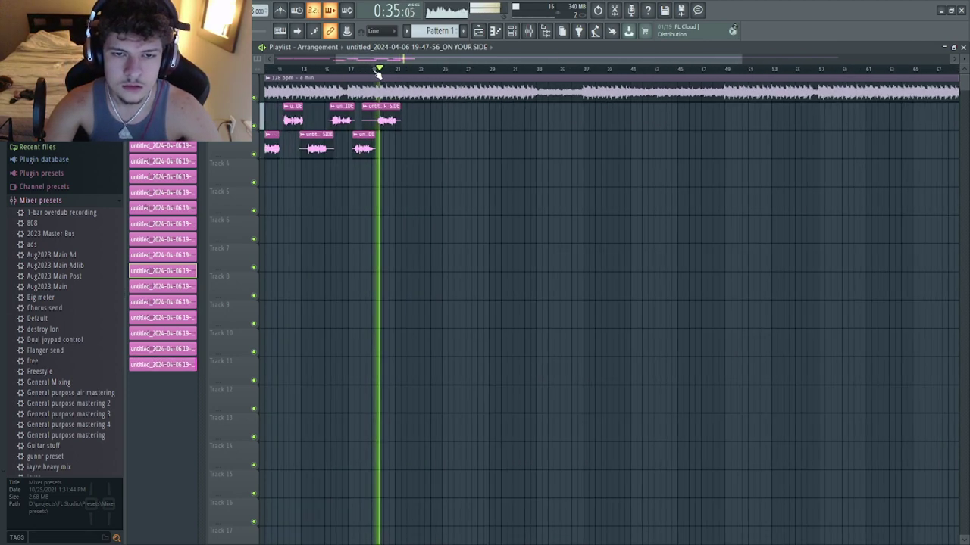
- Listen through the recorded vocals from about bar 9 to bar 16 to check the phrases against the beat
{"action": "scroll", "coordinate": [377, 73], "scroll_direction": "down", "scroll_amount": 4}
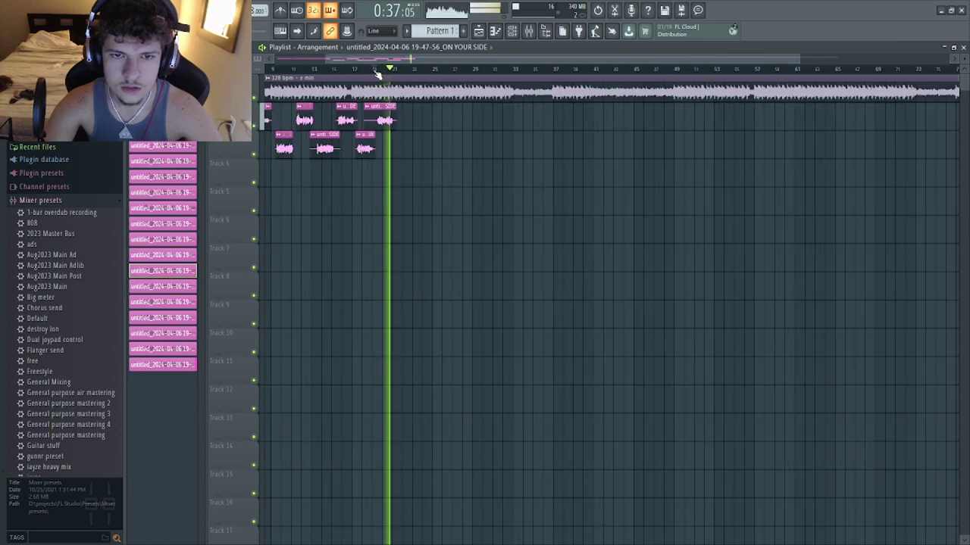
{"action": "scroll", "coordinate": [377, 74], "scroll_direction": "down", "scroll_amount": 1}
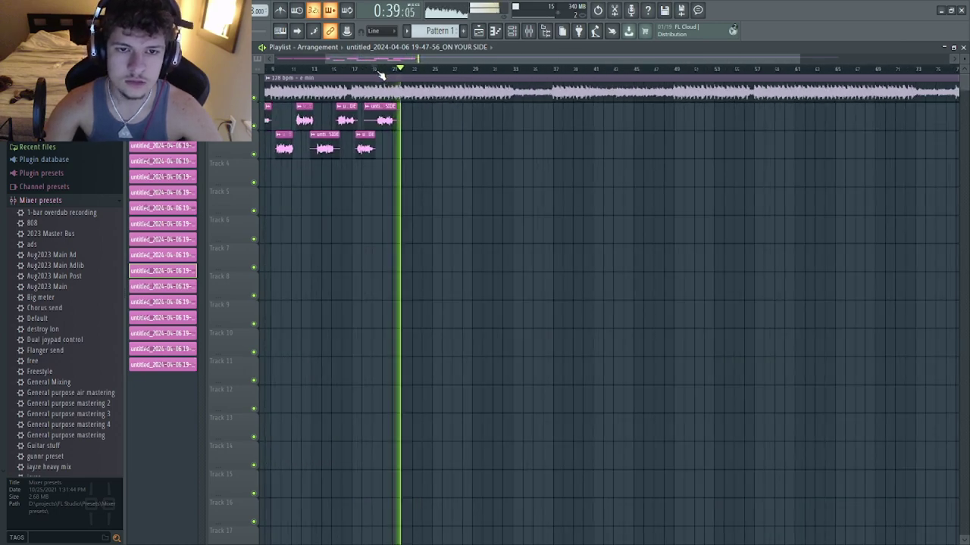
{"action": "scroll", "coordinate": [381, 73], "scroll_direction": "down", "scroll_amount": 2}
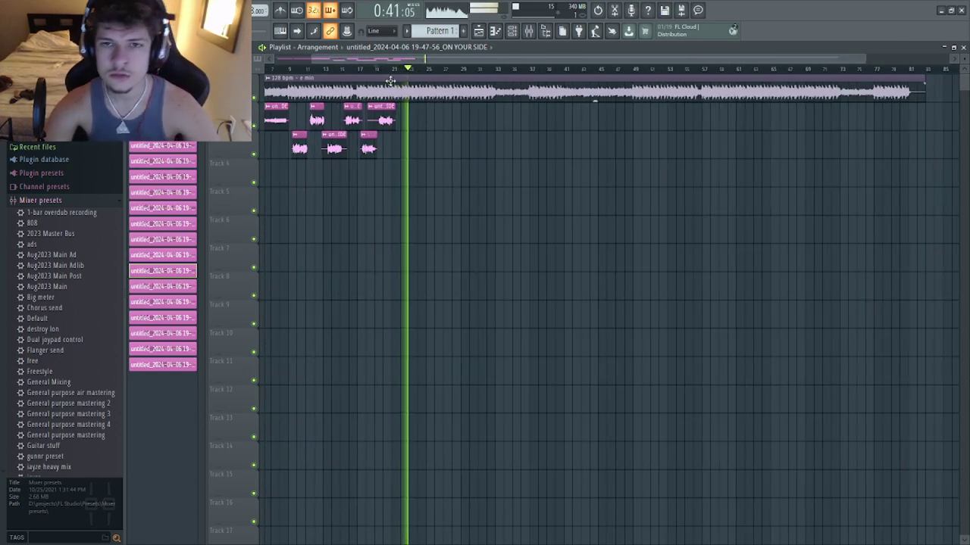
{"action": "left_click", "coordinate": [296, 70]}
{"action": "scroll", "coordinate": [307, 73], "scroll_direction": "down", "scroll_amount": 2}
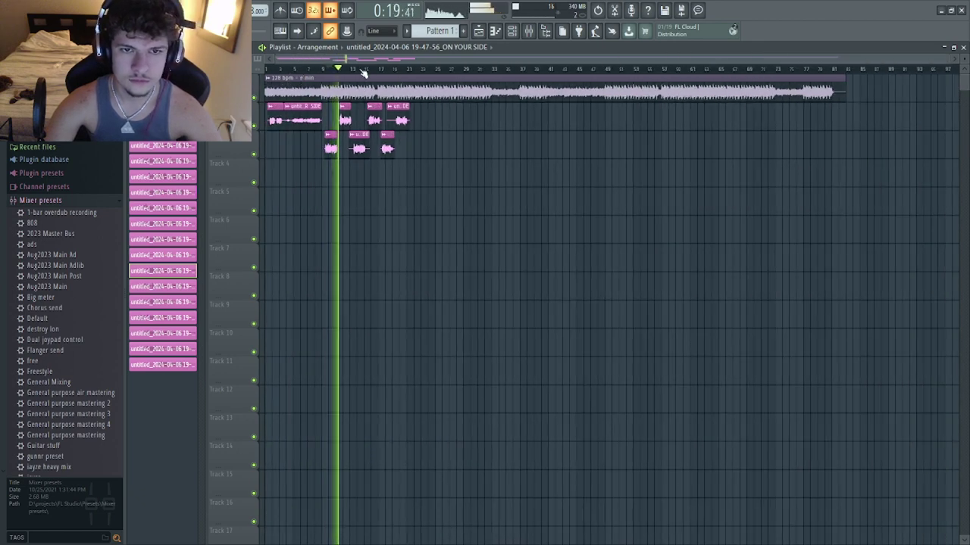
{"action": "scroll", "coordinate": [363, 72], "scroll_direction": "up", "scroll_amount": 3}
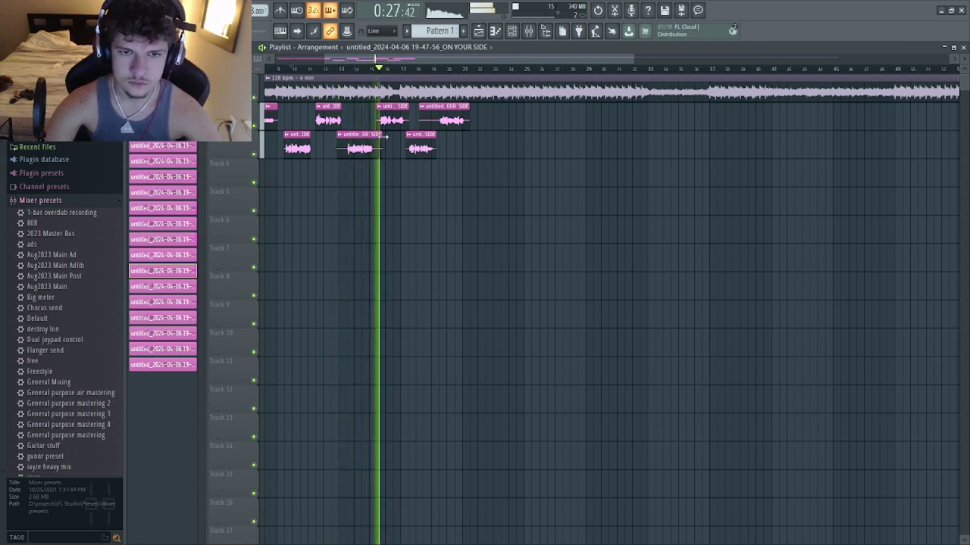
- Trim the silent start of the Track 2 vocal clip just before bar 16 and give it a short fade-in
{"action": "scroll", "coordinate": [387, 76], "scroll_direction": "up", "scroll_amount": 5}
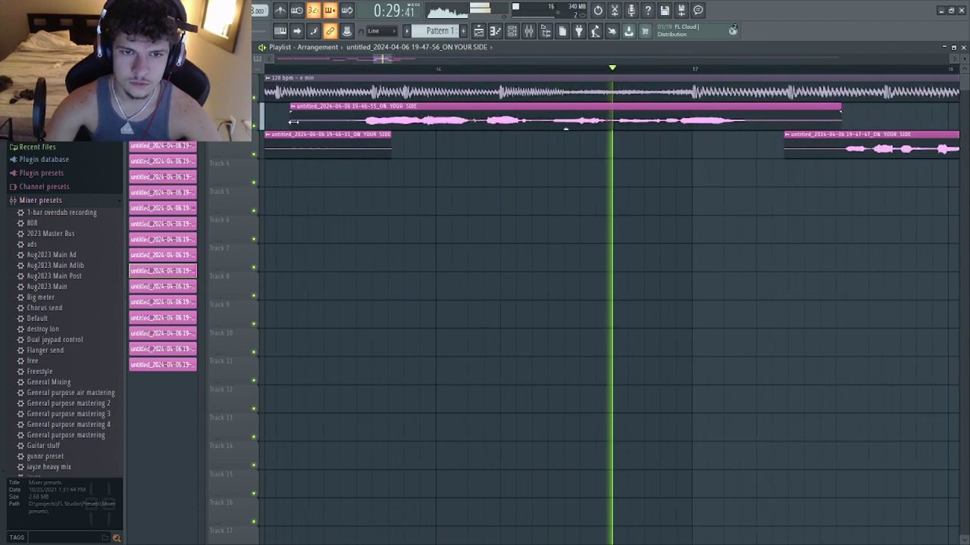
{"action": "left_click", "coordinate": [368, 70]}
{"action": "scroll", "coordinate": [368, 70], "scroll_direction": "down", "scroll_amount": 5}
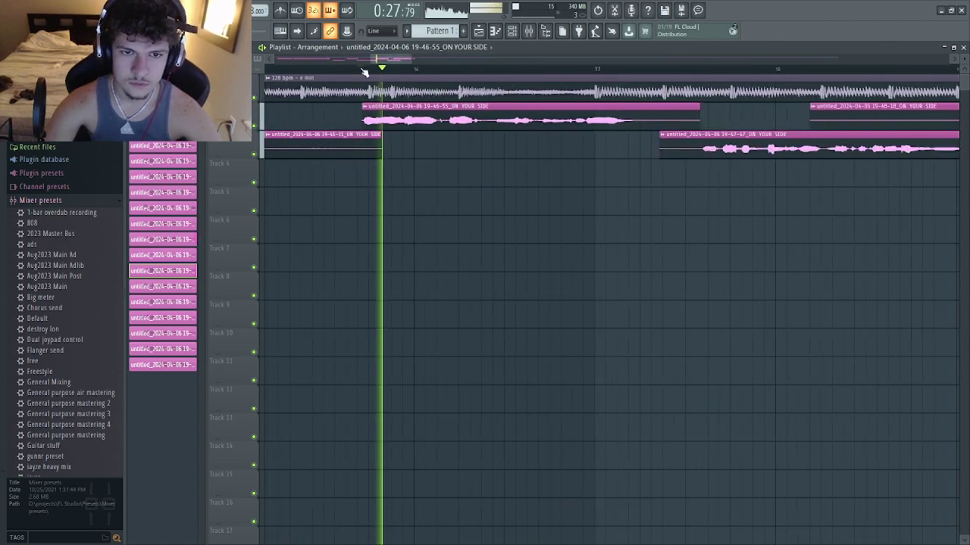
{"action": "left_click", "coordinate": [354, 70]}
{"action": "scroll", "coordinate": [354, 70], "scroll_direction": "up", "scroll_amount": 3}
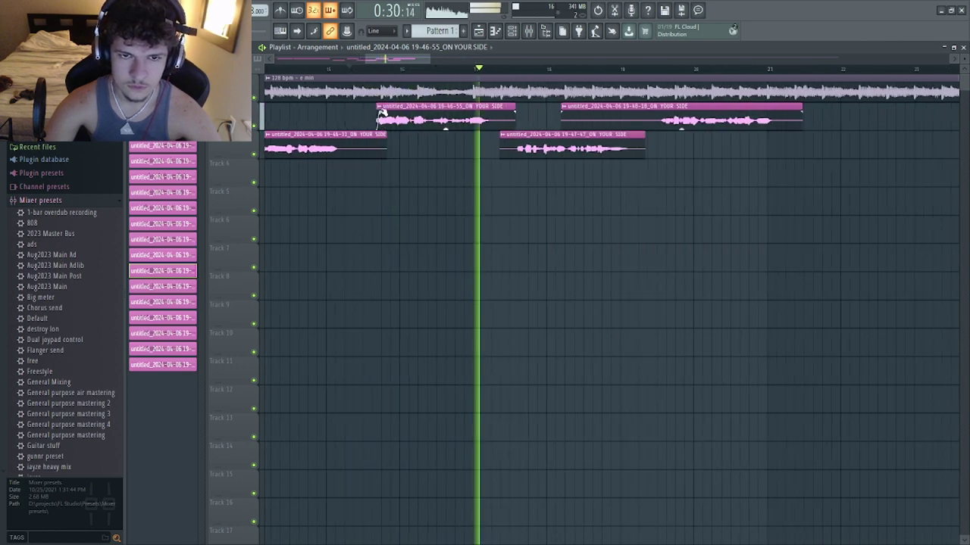
{"action": "left_click", "coordinate": [376, 76]}
- Listen repeatedly to the phrases between about bars 16 and 22 to judge the last Track 2 take's placement
{"action": "scroll", "coordinate": [377, 75], "scroll_direction": "down", "scroll_amount": 2}
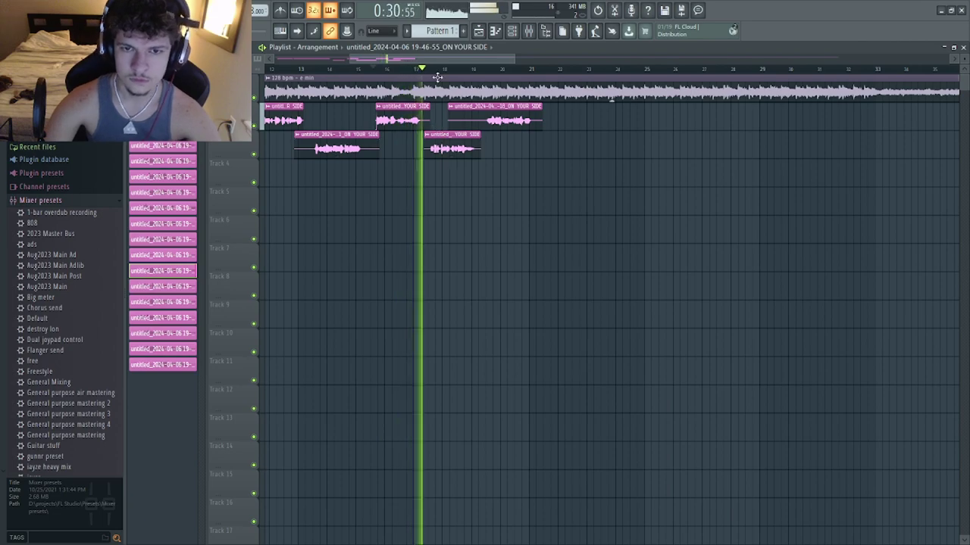
{"action": "scroll", "coordinate": [447, 72], "scroll_direction": "down", "scroll_amount": 3}
{"action": "scroll", "coordinate": [447, 72], "scroll_direction": "up", "scroll_amount": 4}
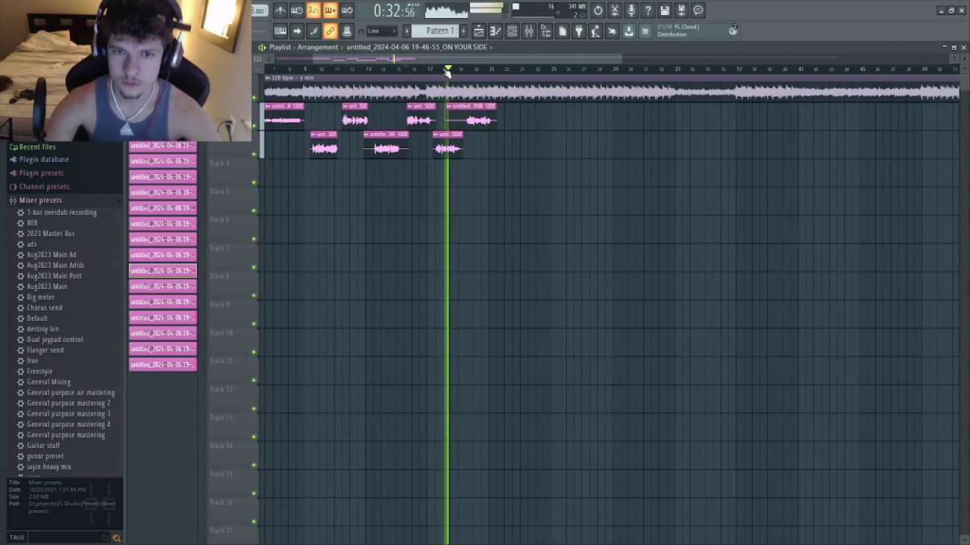
{"action": "scroll", "coordinate": [447, 76], "scroll_direction": "down", "scroll_amount": 2}
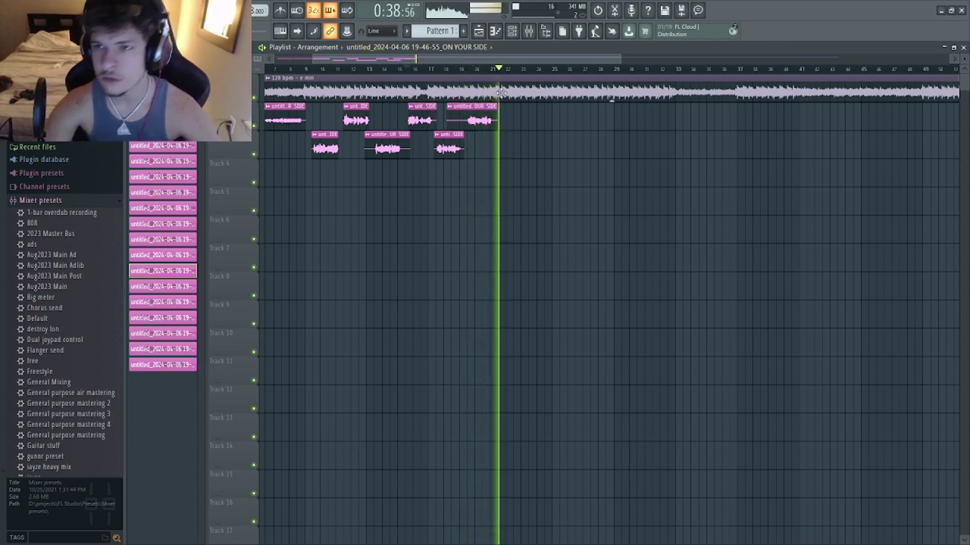
{"action": "key", "text": "space"}
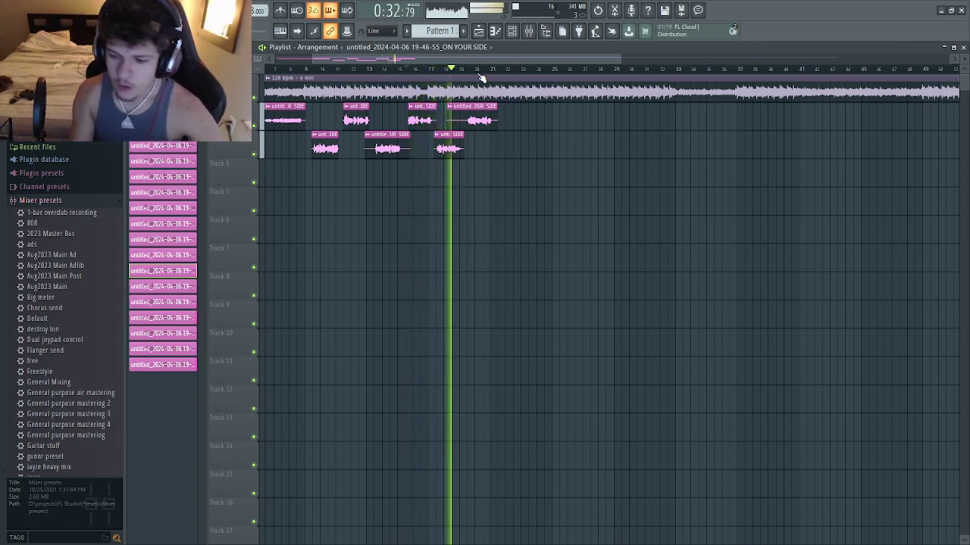
{"action": "scroll", "coordinate": [464, 68], "scroll_direction": "up", "scroll_amount": 3}
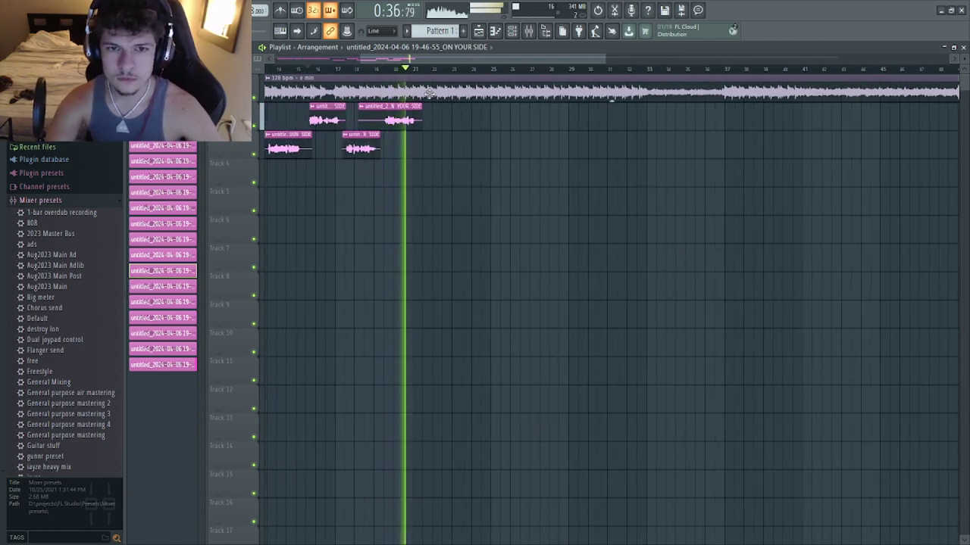
{"action": "key", "text": "space"}
{"action": "scroll", "coordinate": [413, 72], "scroll_direction": "down", "scroll_amount": 4}
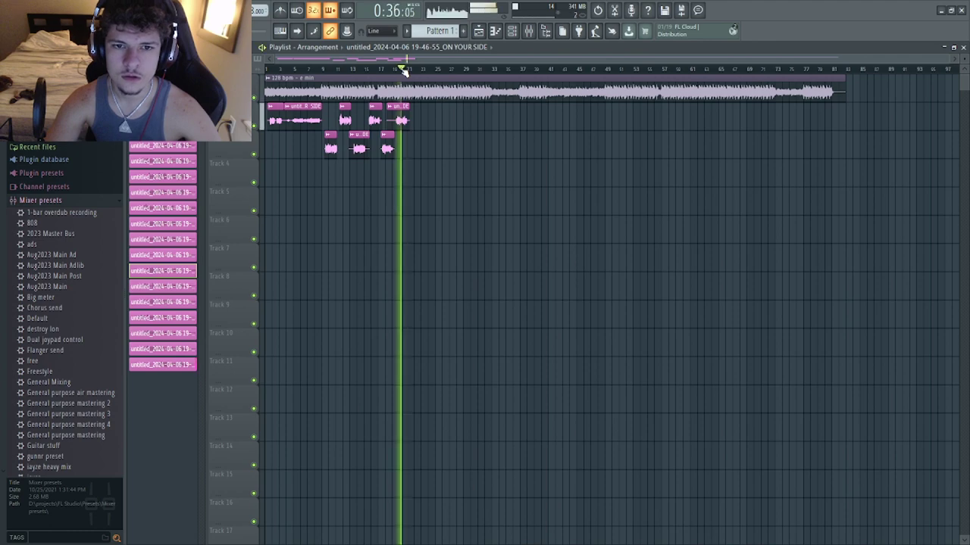
- Move the last Track 2 phrase two bars later and record a Track 4 phrase from about bar 18 to bar 21, redoing the first attempt
{"action": "scroll", "coordinate": [404, 69], "scroll_direction": "up", "scroll_amount": 5}
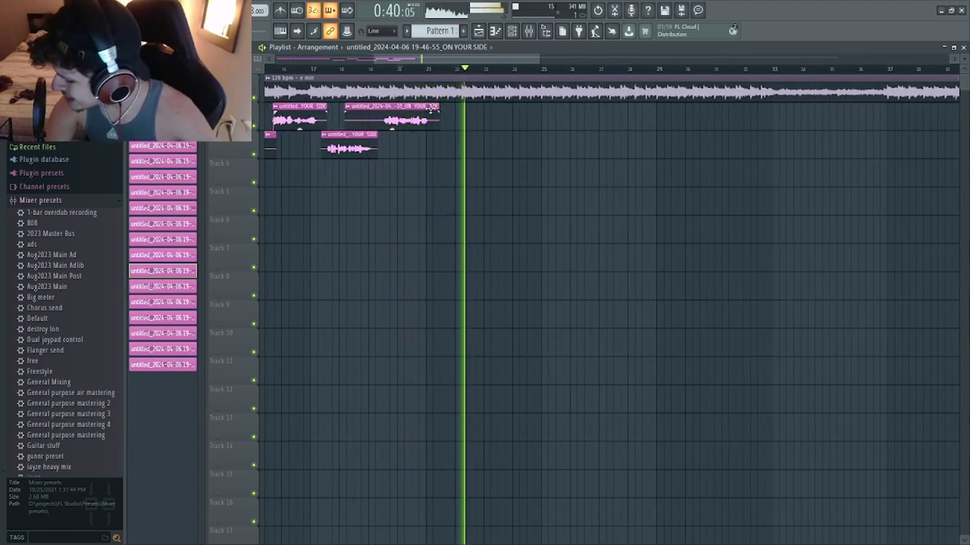
{"action": "left_click", "coordinate": [401, 69]}
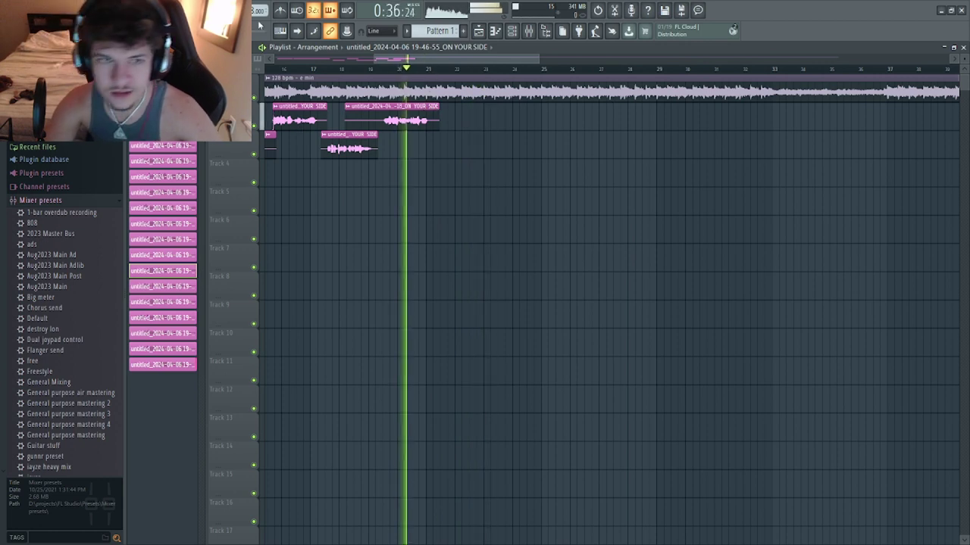
{"action": "key", "text": "space"}
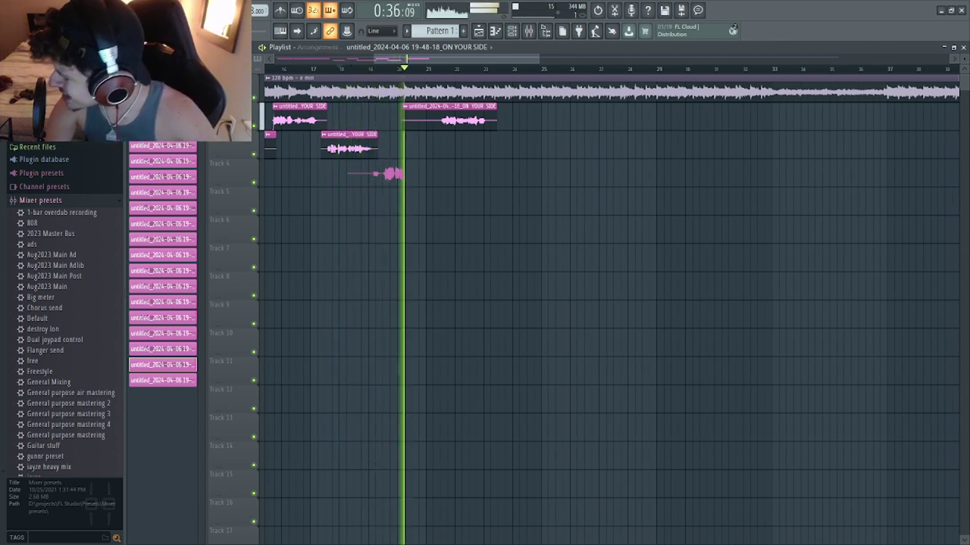
{"action": "key", "text": "space"}
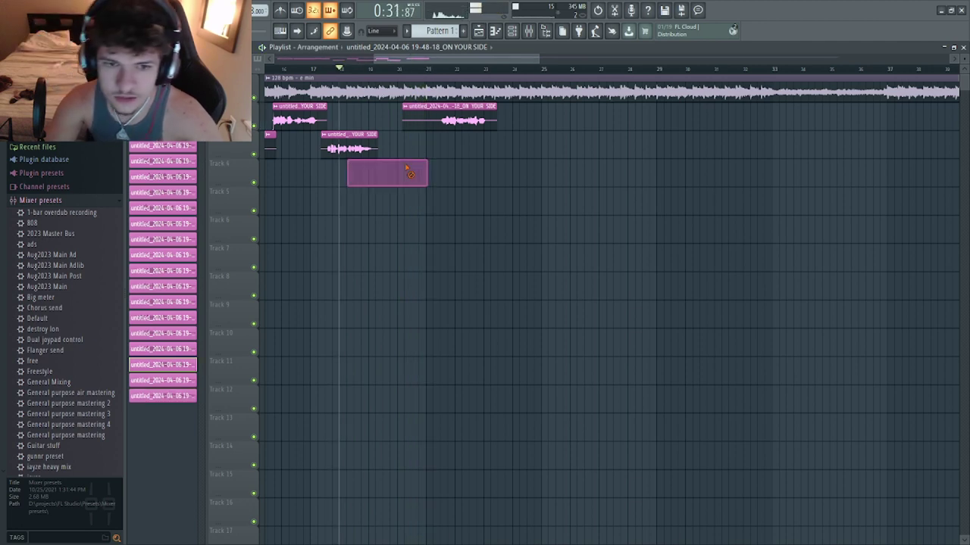
{"action": "key", "text": "space"}
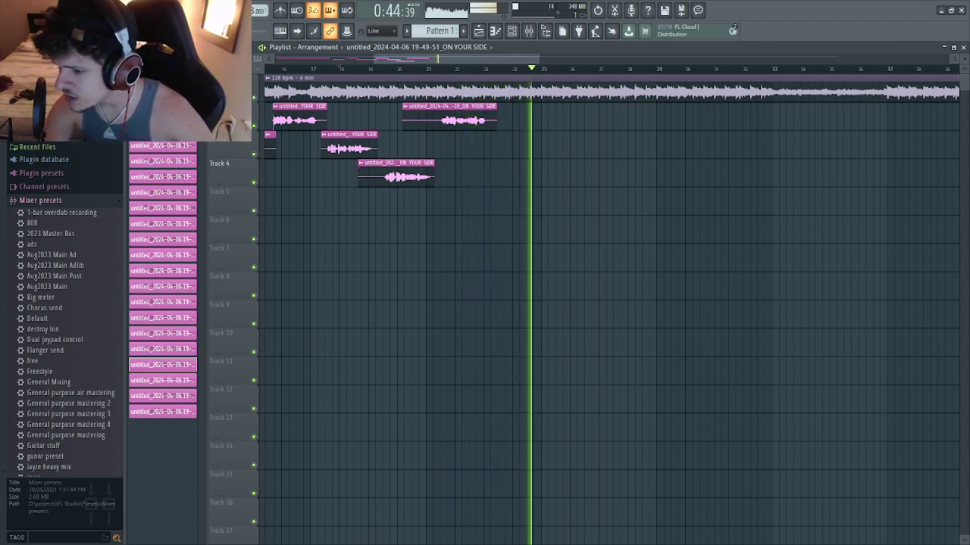
- Record and trim a vocal phrase on Track 3 from about bar 23 to bar 25, and play it back
{"action": "left_click", "coordinate": [337, 69]}
{"action": "left_click", "coordinate": [463, 69]}
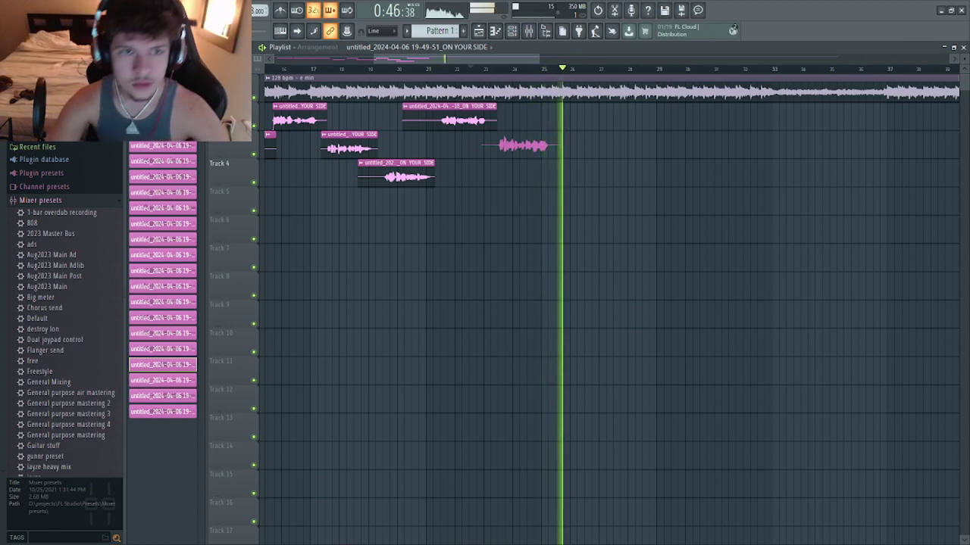
{"action": "key", "text": "space"}
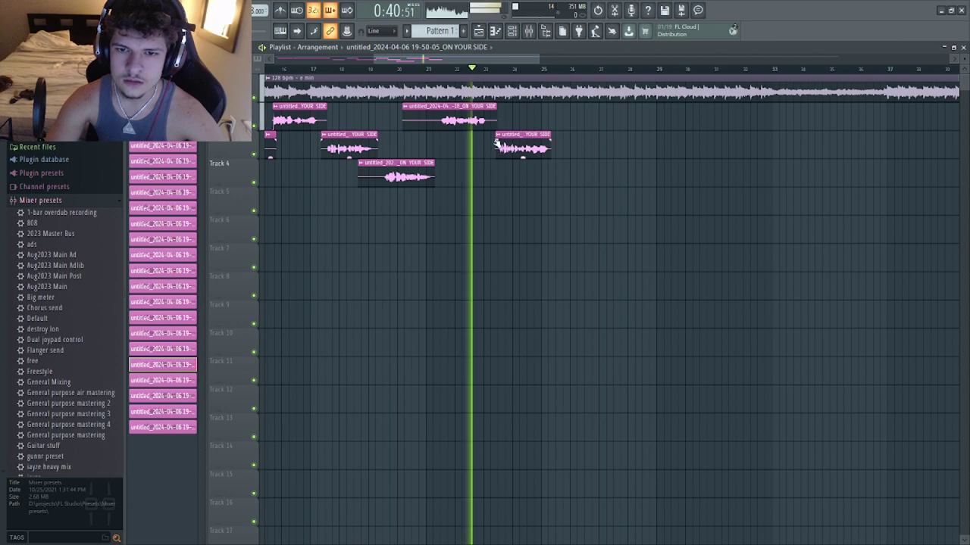
{"action": "scroll", "coordinate": [473, 69], "scroll_direction": "up", "scroll_amount": 4}
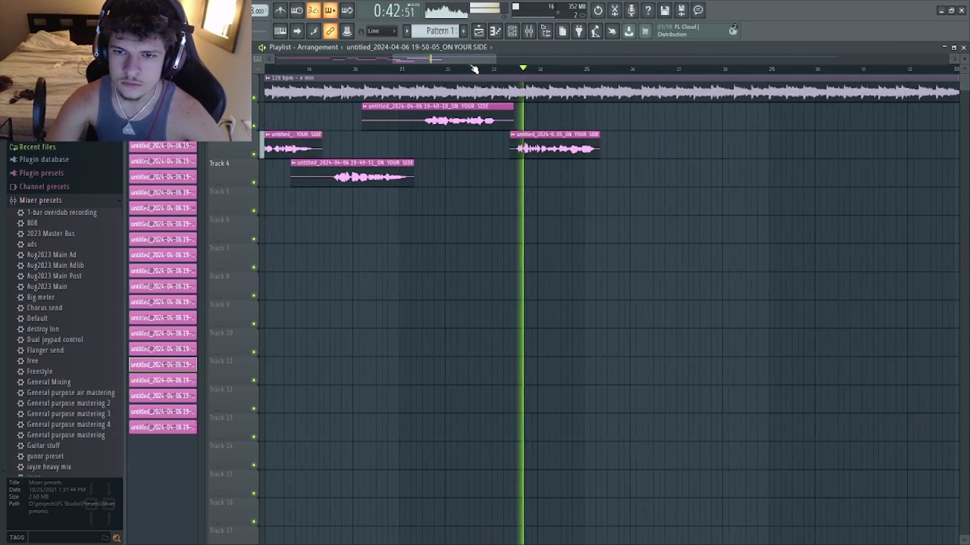
{"action": "scroll", "coordinate": [474, 69], "scroll_direction": "down", "scroll_amount": 4}
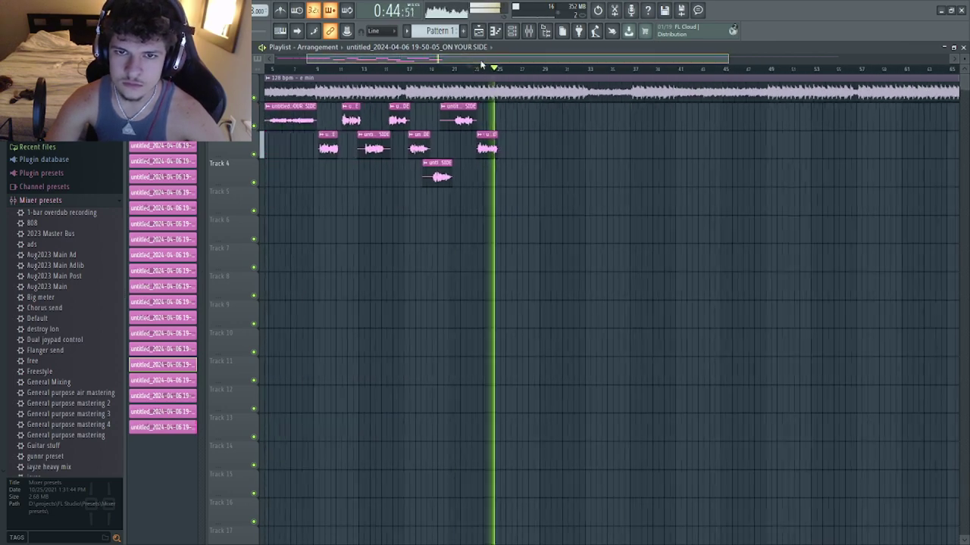
- Record the following vocal phrase on Track 2 from about bar 25 to bar 27 and trim its end
{"action": "scroll", "coordinate": [481, 66], "scroll_direction": "up", "scroll_amount": 3}
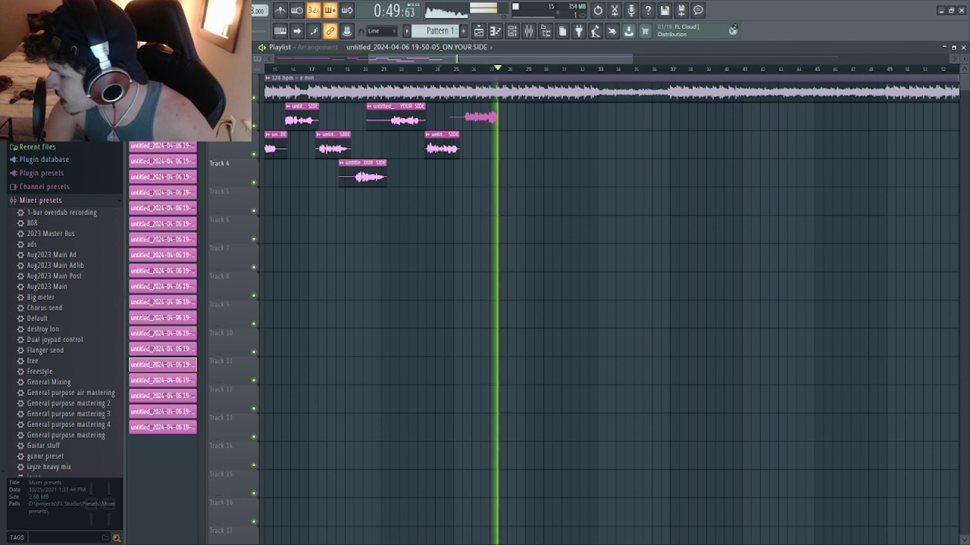
{"action": "key", "text": "space"}
{"action": "left_click_drag", "start_coordinate": [504, 124], "coordinate": [497, 124]}
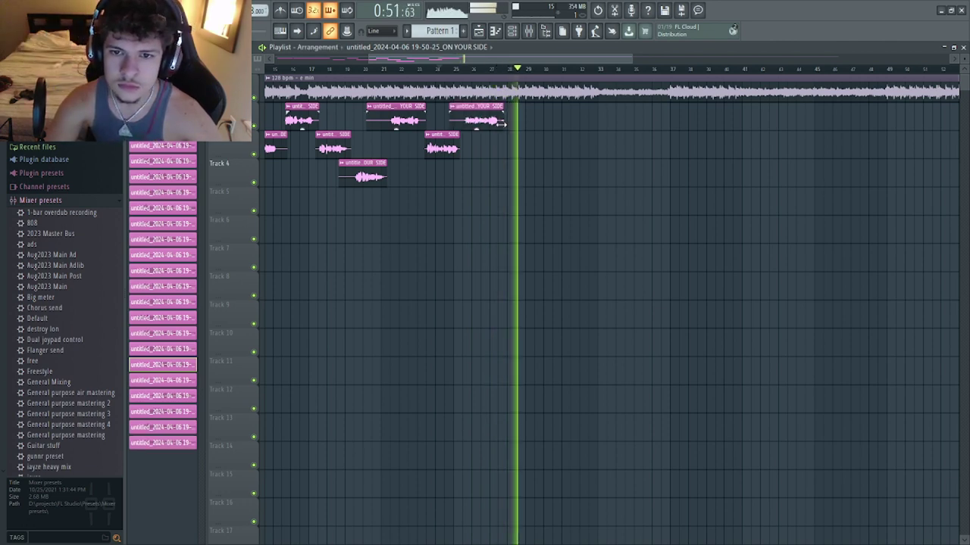
- Record a Track 3 phrase from about bar 27 to bar 29, replacing weak takes, and trim the end of the kept one
{"action": "left_click", "coordinate": [480, 72]}
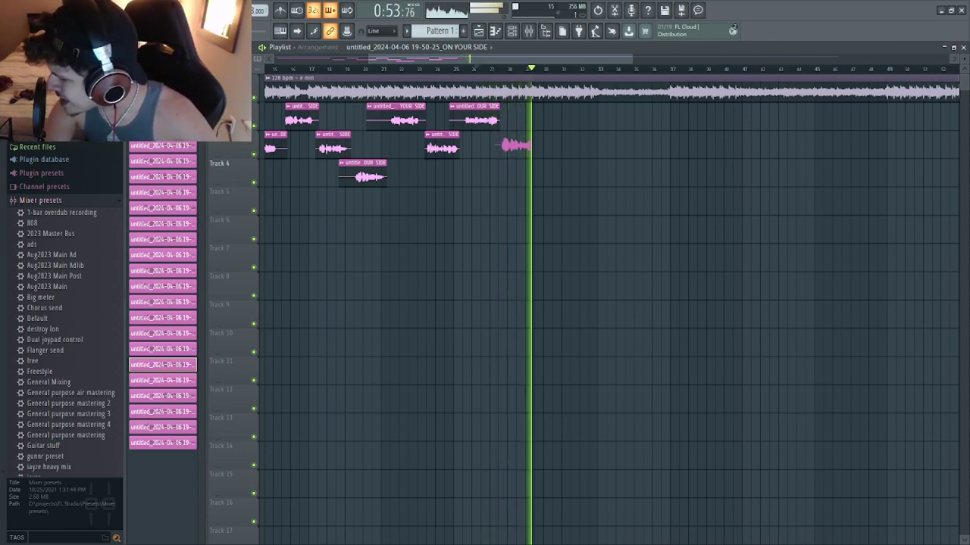
{"action": "right_click", "coordinate": [521, 145]}
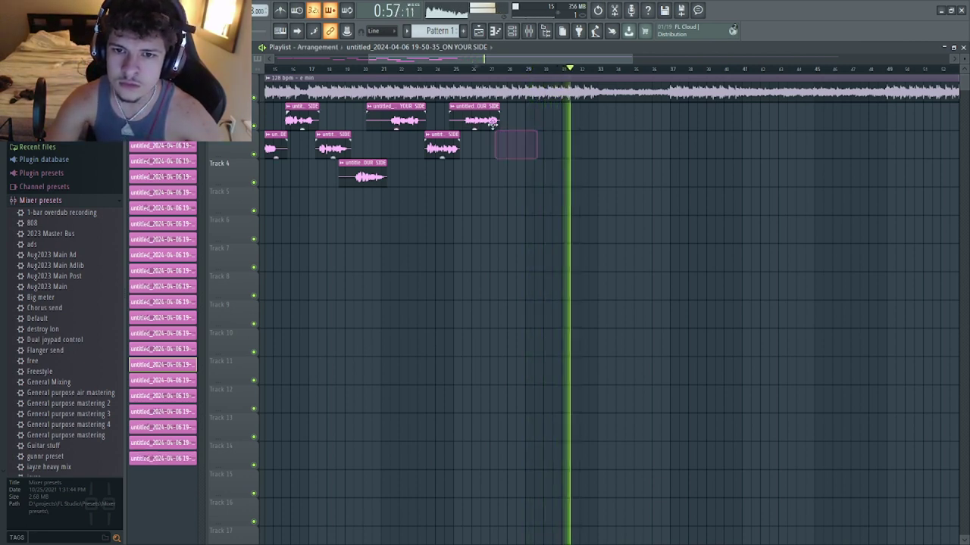
{"action": "left_click", "coordinate": [474, 68]}
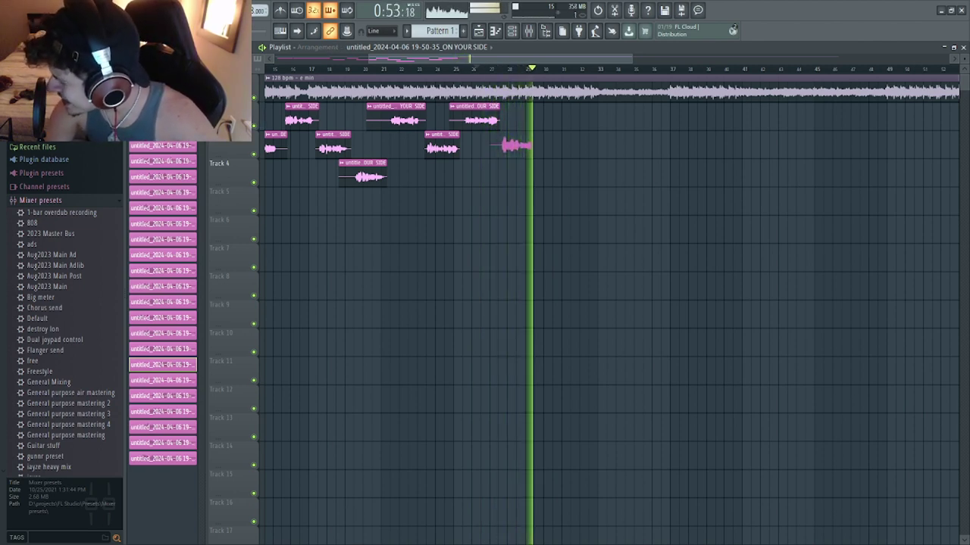
{"action": "key", "text": "space"}
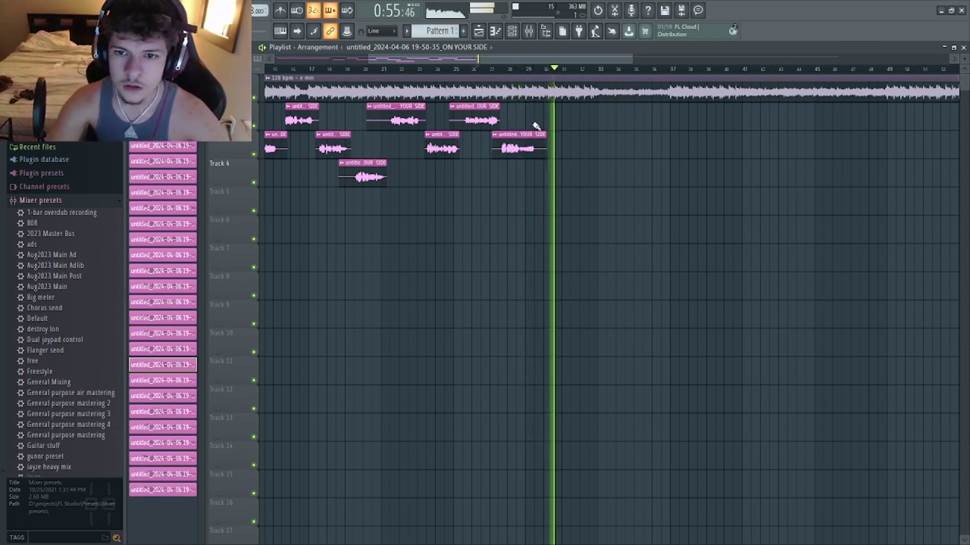
{"action": "left_click", "coordinate": [515, 74]}
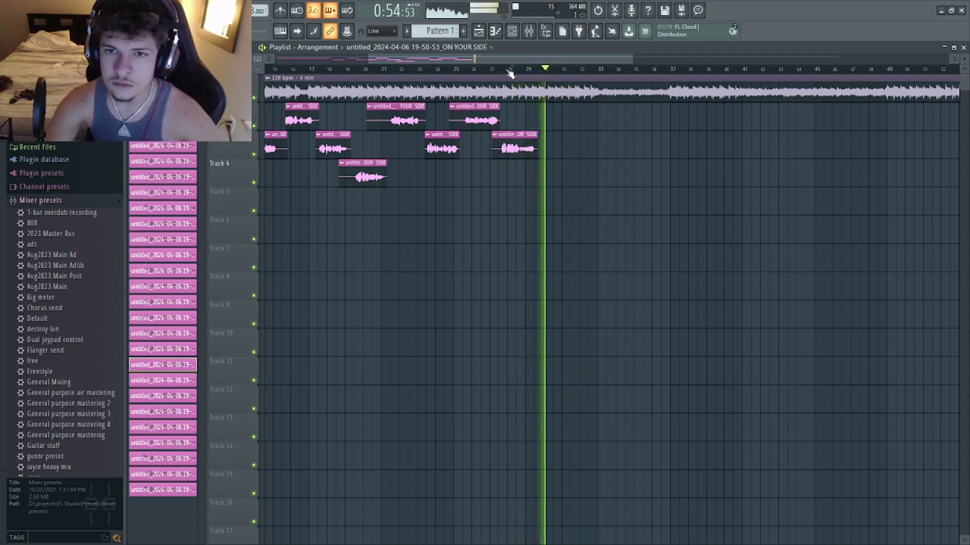
- Record a Track 2 vocal phrase from about bar 29 to bar 31, trim its end, and play it back
{"action": "left_click", "coordinate": [464, 73]}
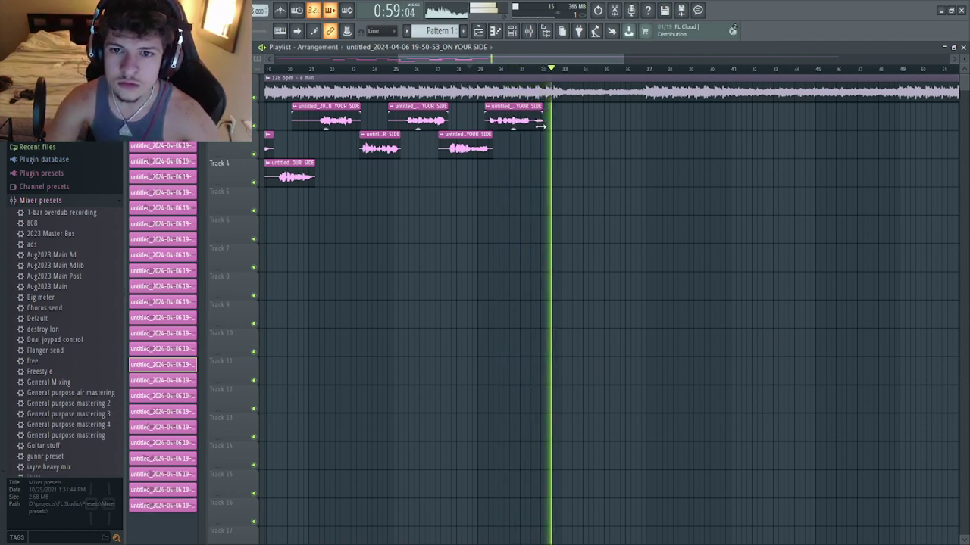
{"action": "left_click", "coordinate": [511, 72]}
{"action": "scroll", "coordinate": [511, 71], "scroll_direction": "down", "scroll_amount": 3}
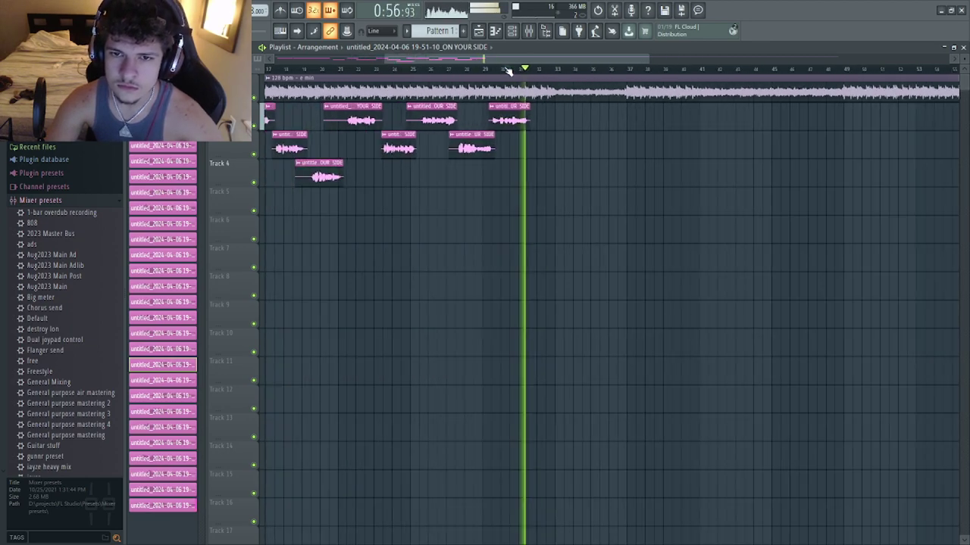
{"action": "scroll", "coordinate": [519, 72], "scroll_direction": "up", "scroll_amount": 3}
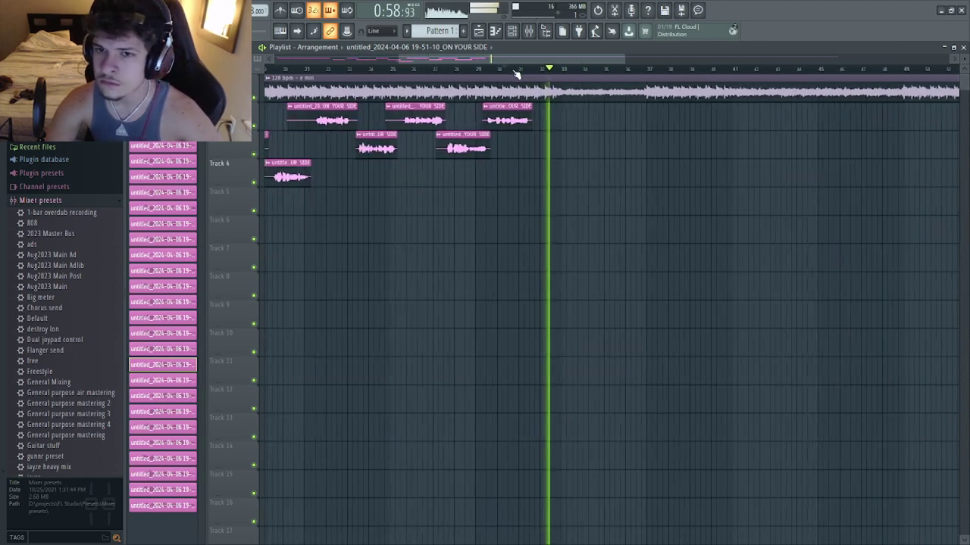
- Record a long vocal take on Track 3 from about bar 31 to bar 41 and start playing it back
{"action": "left_click", "coordinate": [510, 71]}
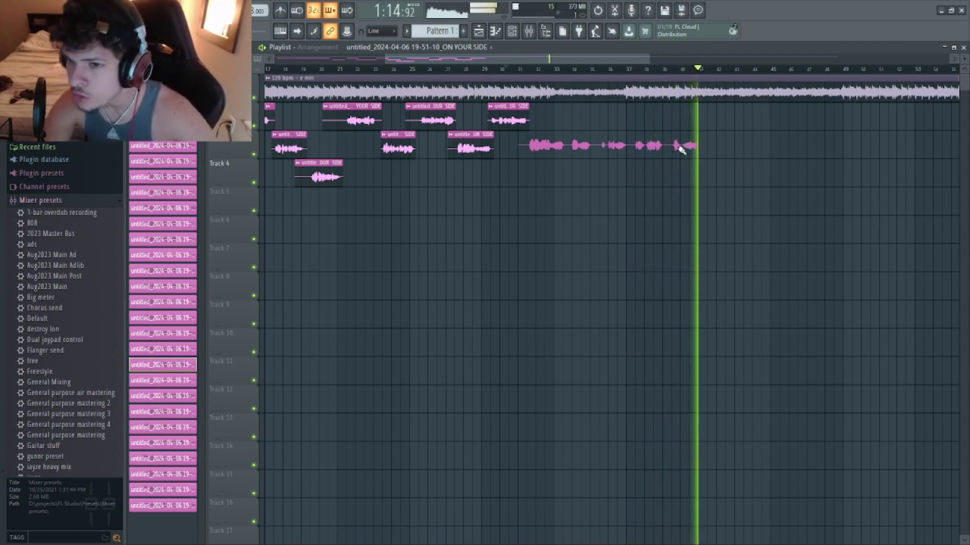
{"action": "key", "text": "space"}
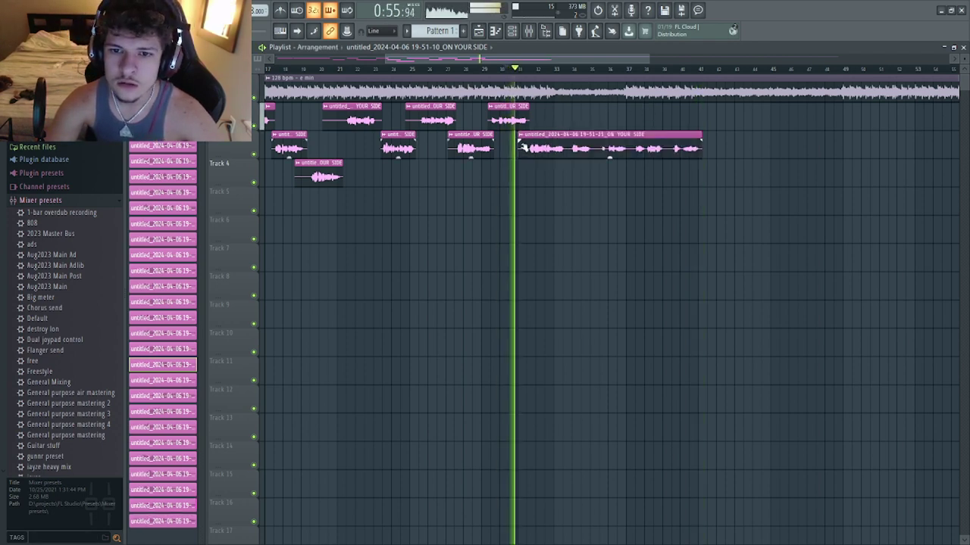
- Trim the end of the long Track 3 vocal take to about bar 37 and play back the passage around the cut
{"action": "left_click_drag", "start_coordinate": [518, 149], "coordinate": [527, 152]}
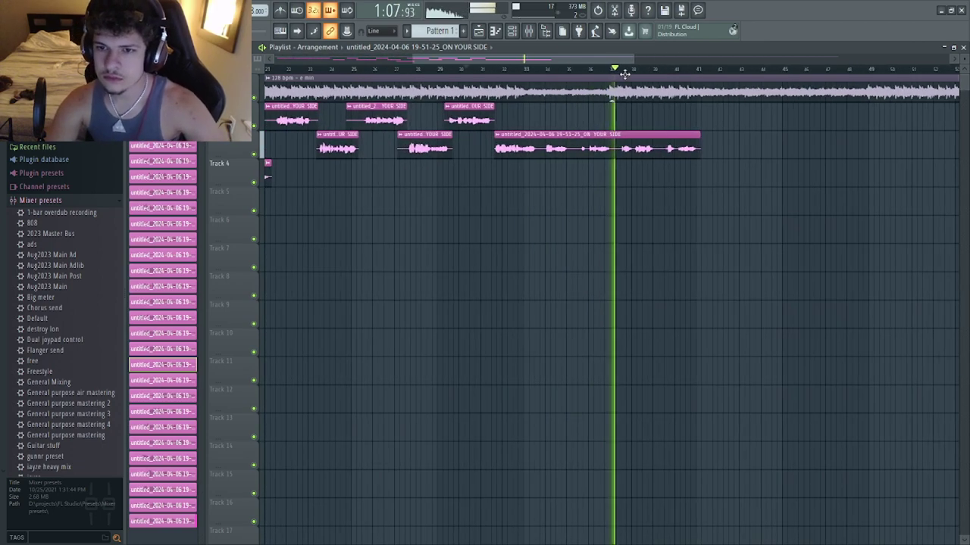
{"action": "scroll", "coordinate": [630, 71], "scroll_direction": "down", "scroll_amount": 4}
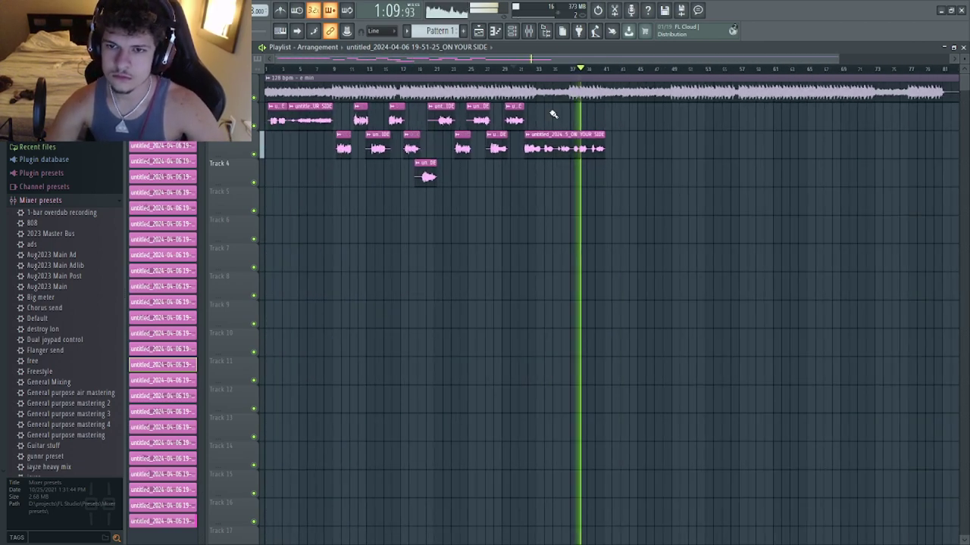
{"action": "left_click_drag", "start_coordinate": [604, 141], "coordinate": [574, 140]}
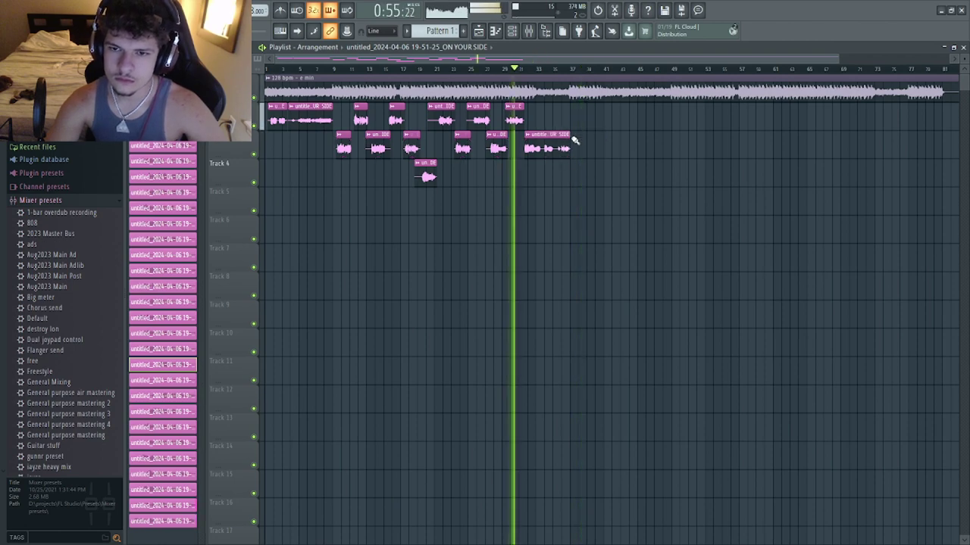
{"action": "left_click", "coordinate": [564, 71]}
{"action": "scroll", "coordinate": [565, 71], "scroll_direction": "up", "scroll_amount": 3}
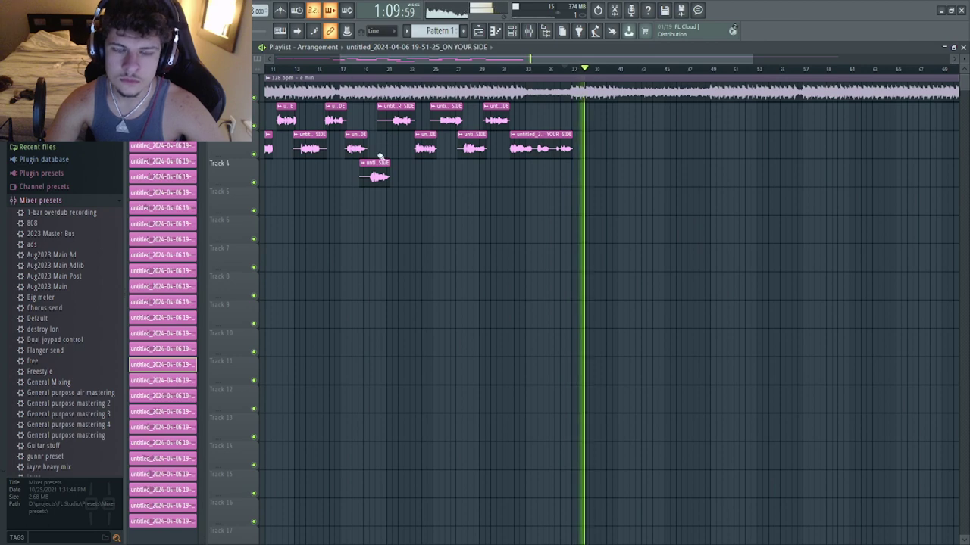
{"action": "scroll", "coordinate": [460, 91], "scroll_direction": "down", "scroll_amount": 3}
{"action": "key", "text": "space"}
{"action": "key", "text": "space"}
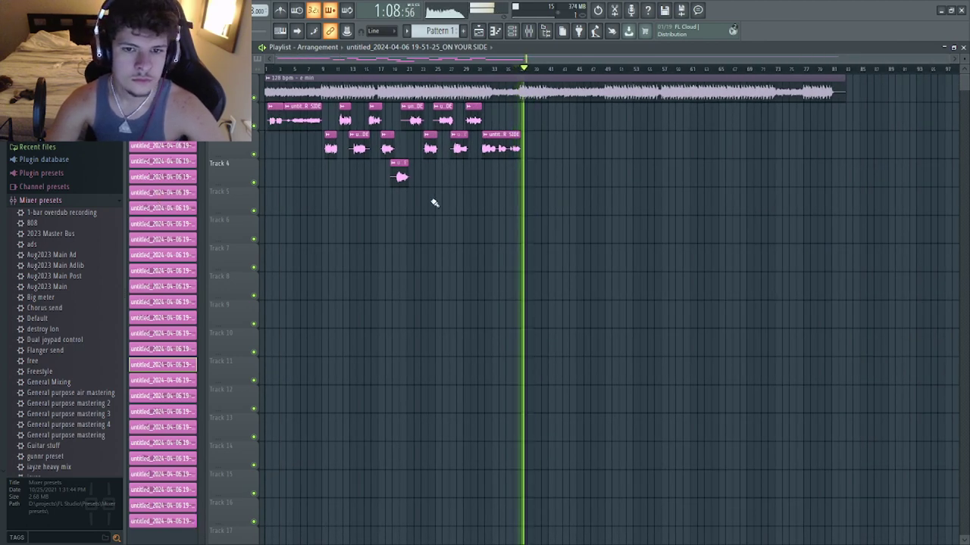
- Copy the vocal clips between bars 9 and 25 on Tracks 2 to 4 to start at bar 49, and play back the copy
{"action": "left_click_drag", "start_coordinate": [428, 244], "coordinate": [332, 101]}
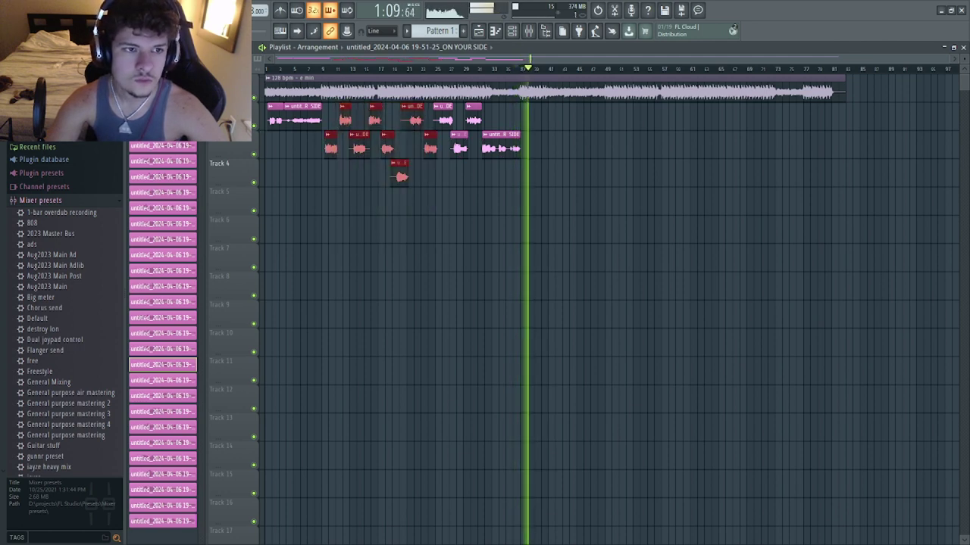
{"action": "left_click_drag", "start_coordinate": [345, 119], "coordinate": [627, 121]}
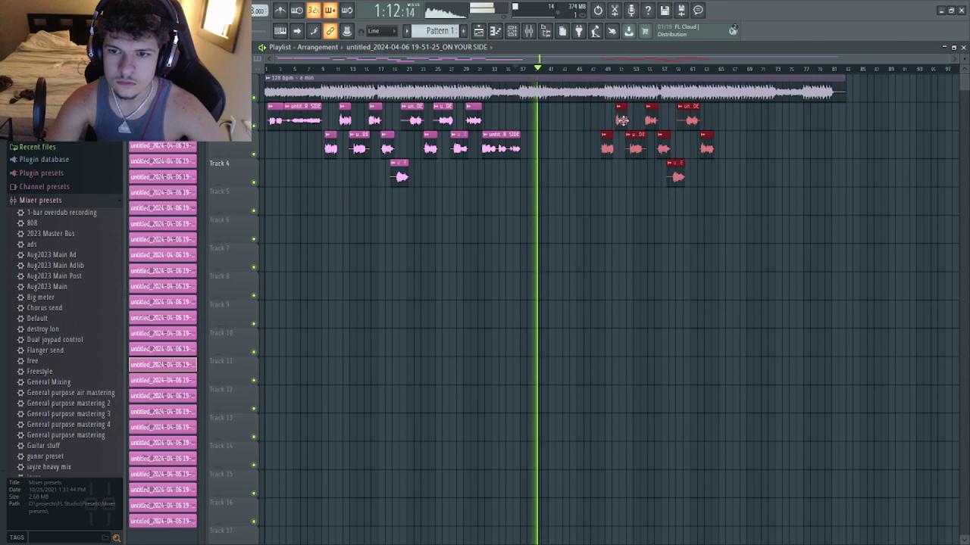
{"action": "left_click", "coordinate": [616, 73]}
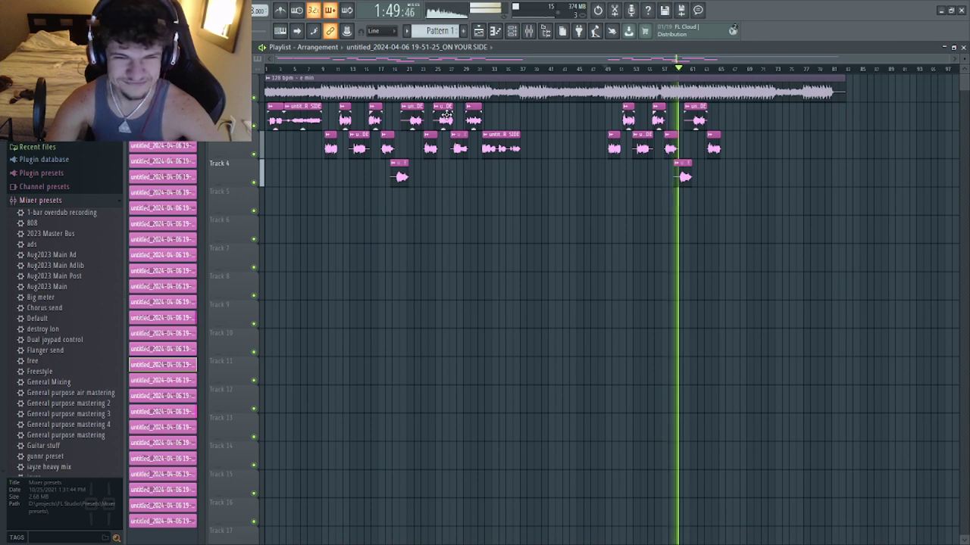
{"action": "key", "text": "space"}
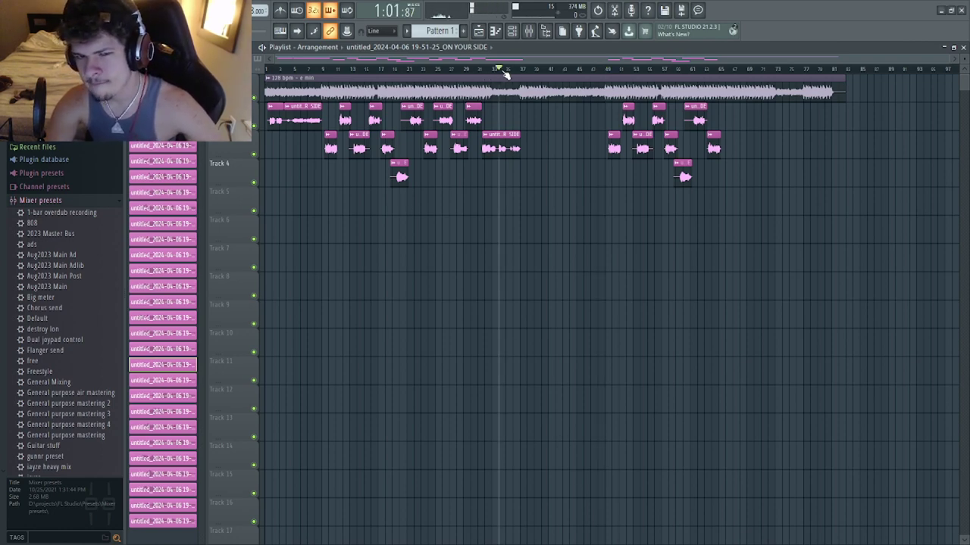
- Play back the end of the long Track 3 take repeatedly, checking the transition from about bar 34 into bar 37
{"action": "key", "text": "space"}
{"action": "scroll", "coordinate": [520, 74], "scroll_direction": "up", "scroll_amount": 2}
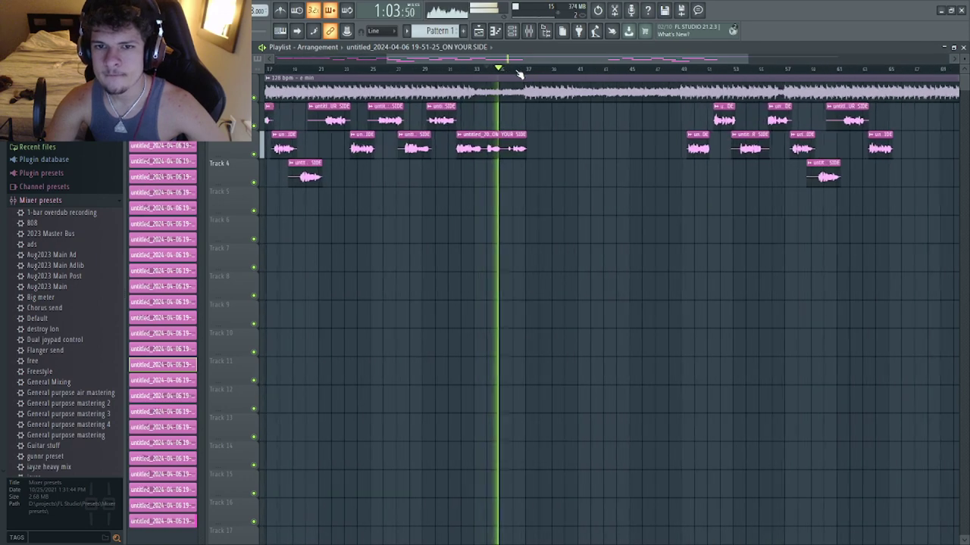
{"action": "scroll", "coordinate": [520, 73], "scroll_direction": "up", "scroll_amount": 3}
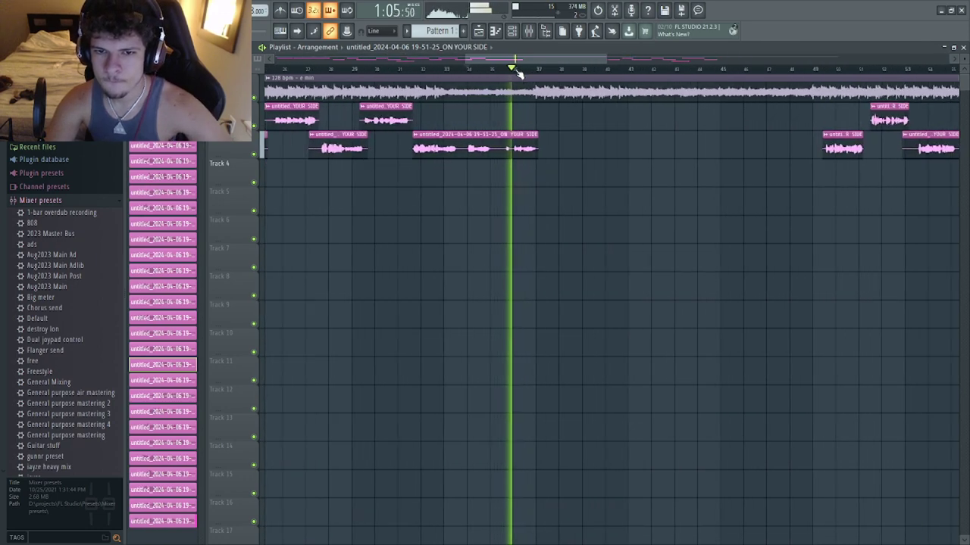
{"action": "scroll", "coordinate": [519, 73], "scroll_direction": "down", "scroll_amount": 4}
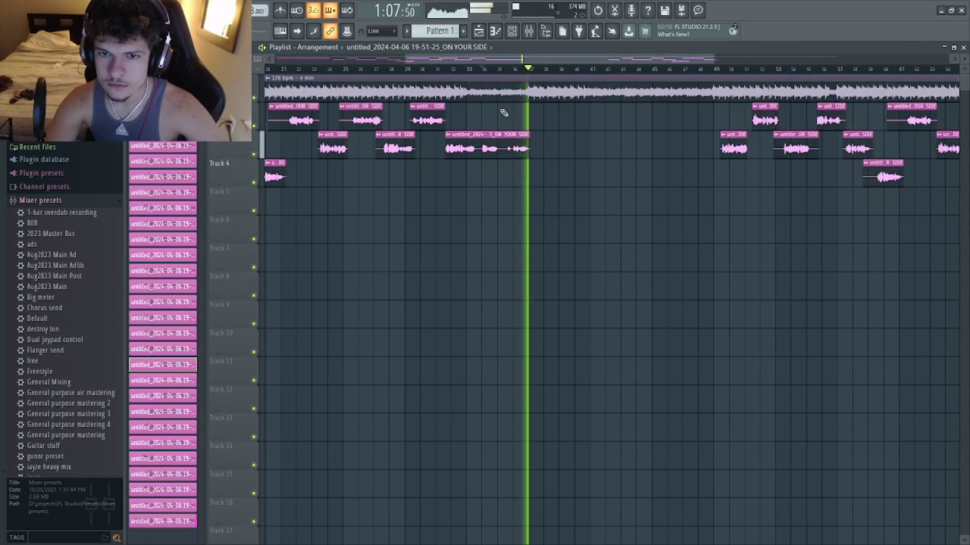
{"action": "left_click", "coordinate": [523, 74]}
{"action": "scroll", "coordinate": [525, 74], "scroll_direction": "up", "scroll_amount": 2}
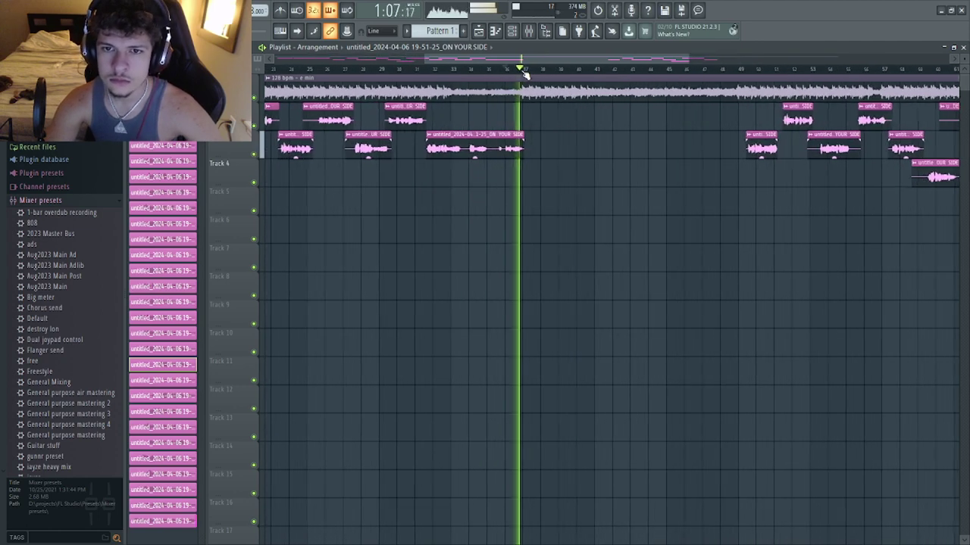
{"action": "scroll", "coordinate": [524, 73], "scroll_direction": "up", "scroll_amount": 2}
{"action": "key", "text": "space"}
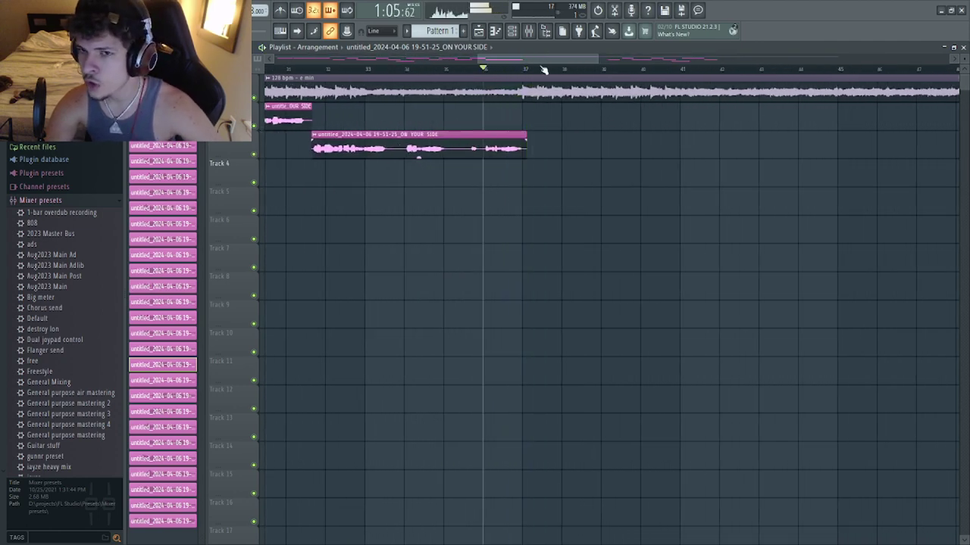
{"action": "scroll", "coordinate": [543, 70], "scroll_direction": "down", "scroll_amount": 2}
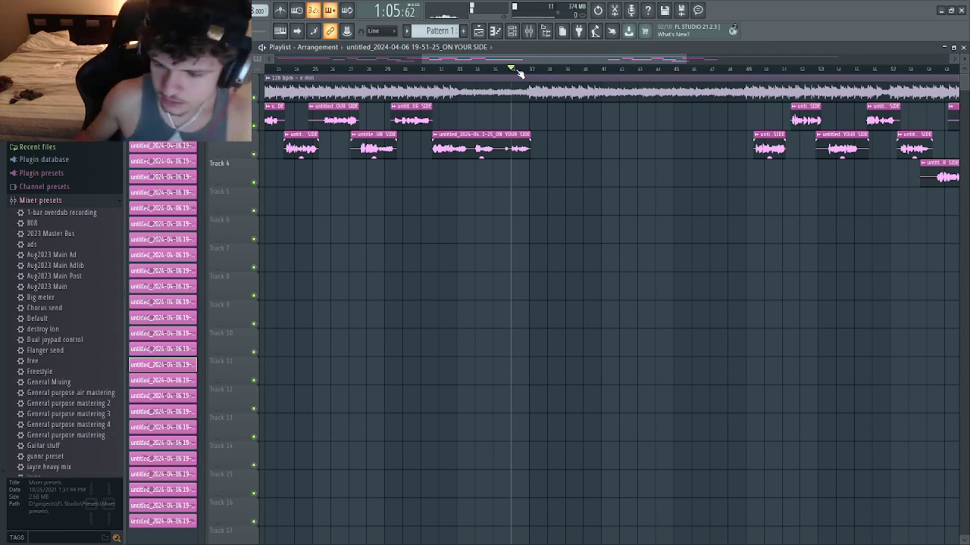
{"action": "scroll", "coordinate": [494, 70], "scroll_direction": "down", "scroll_amount": 4}
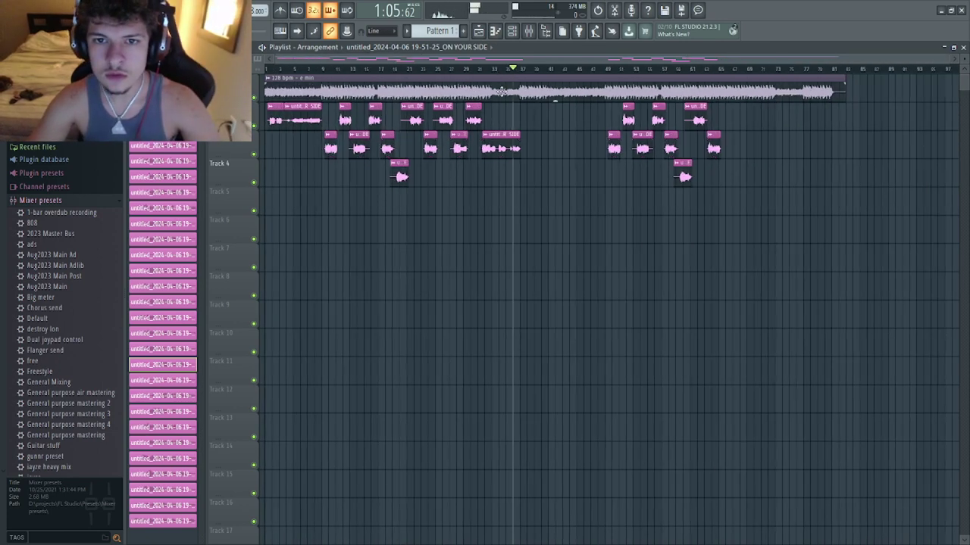
{"action": "key", "text": "space"}
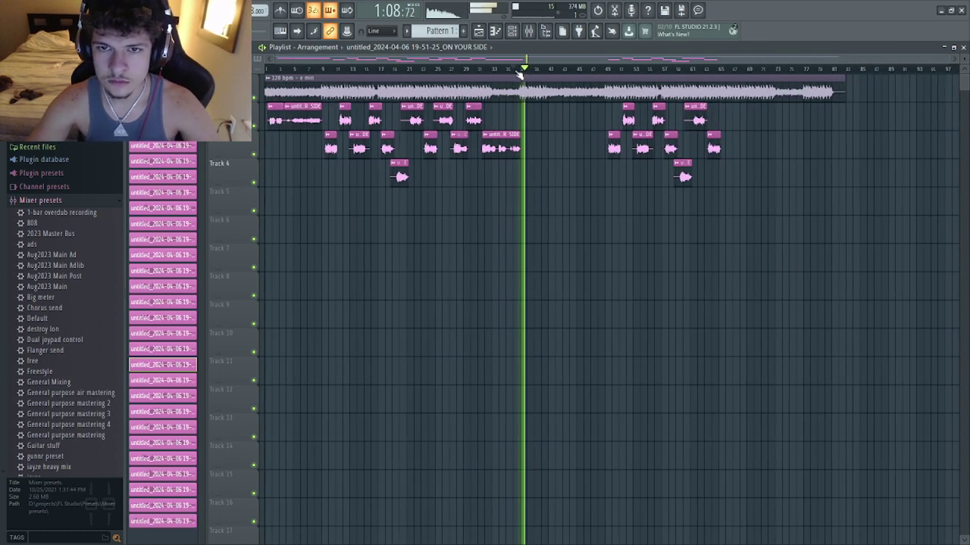
{"action": "left_click", "coordinate": [514, 68]}
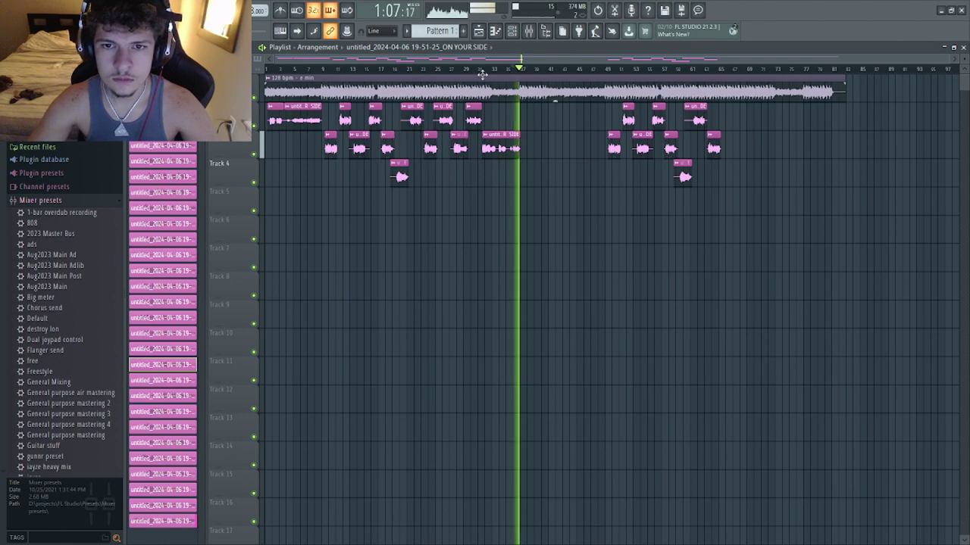
{"action": "scroll", "coordinate": [518, 73], "scroll_direction": "up", "scroll_amount": 2}
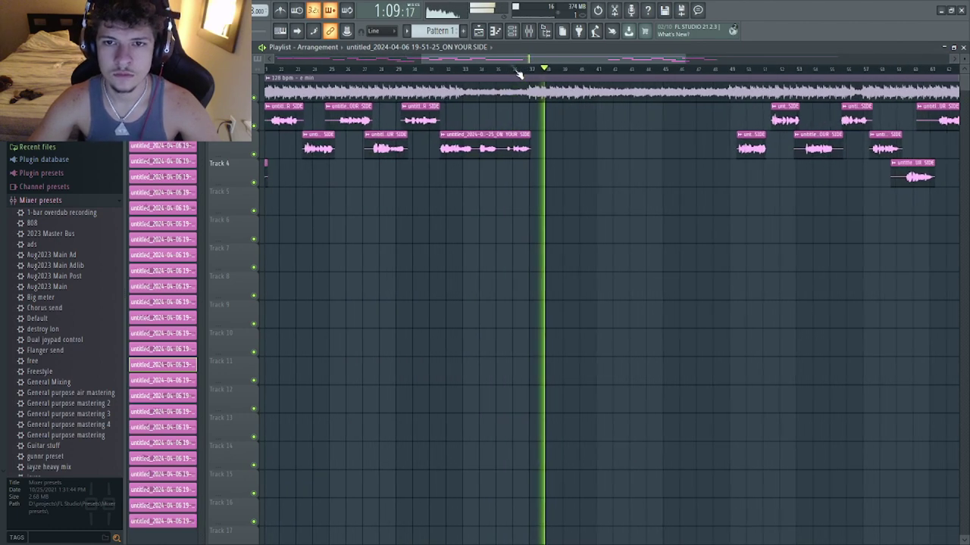
{"action": "left_click", "coordinate": [515, 73]}
{"action": "scroll", "coordinate": [404, 71], "scroll_direction": "down", "scroll_amount": 3}
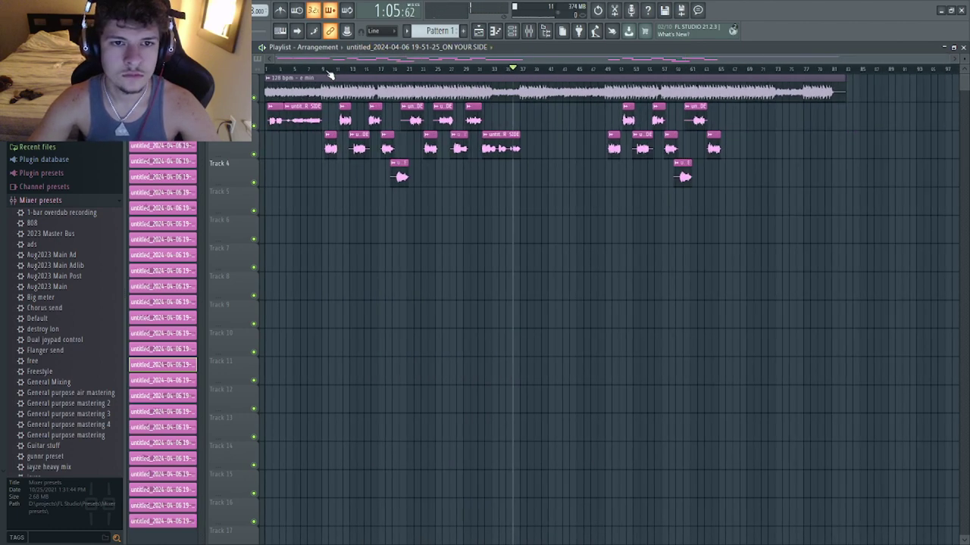
- Play the recorded vocals back from bar 9 to about bar 36 and review the takes against the beat
{"action": "left_click", "coordinate": [326, 73]}
{"action": "scroll", "coordinate": [383, 74], "scroll_direction": "up", "scroll_amount": 1}
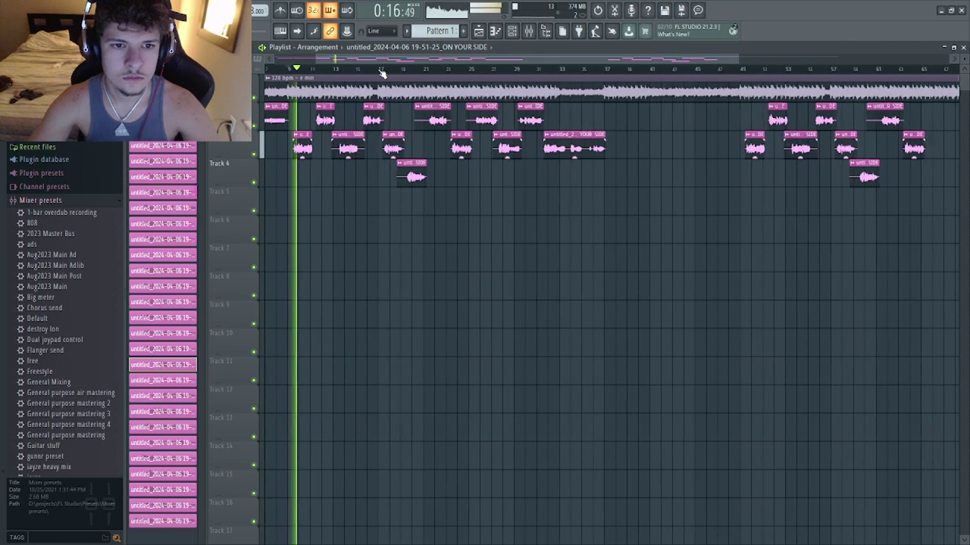
{"action": "scroll", "coordinate": [382, 73], "scroll_direction": "down", "scroll_amount": 1}
{"action": "scroll", "coordinate": [383, 73], "scroll_direction": "up", "scroll_amount": 3}
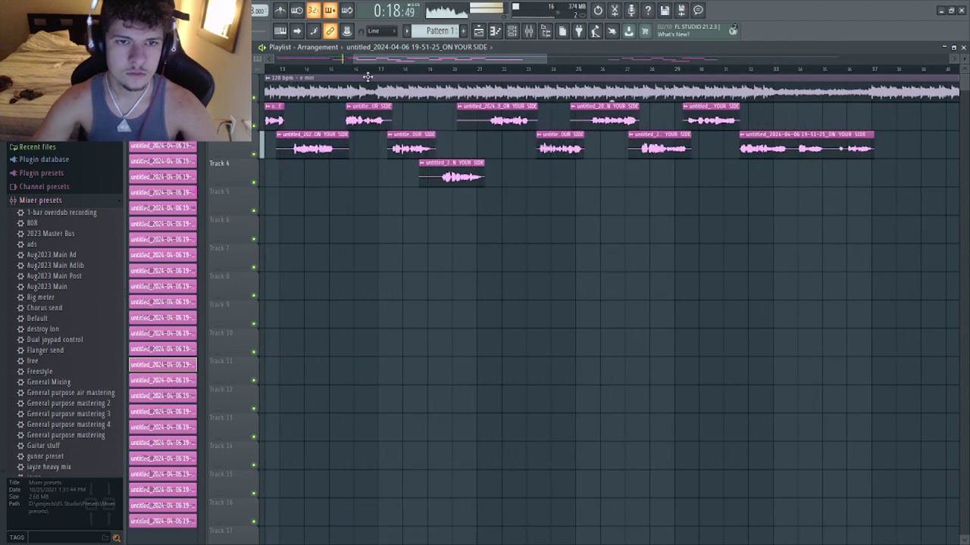
{"action": "scroll", "coordinate": [367, 73], "scroll_direction": "down", "scroll_amount": 3}
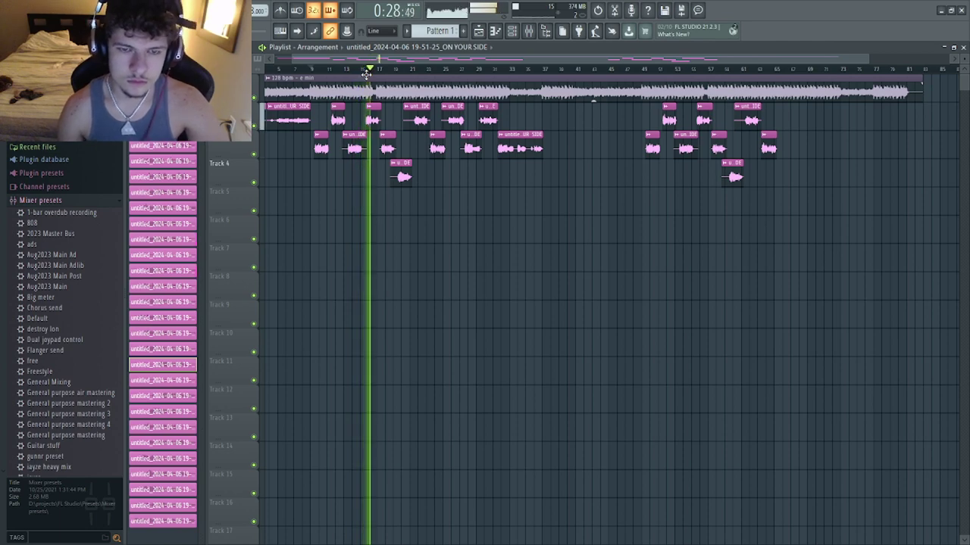
{"action": "scroll", "coordinate": [371, 67], "scroll_direction": "up", "scroll_amount": 5}
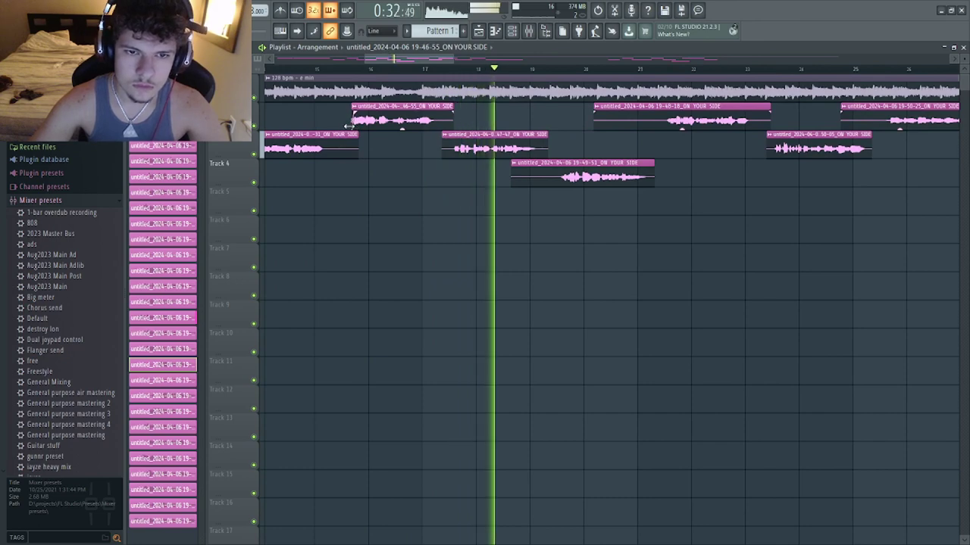
{"action": "scroll", "coordinate": [384, 74], "scroll_direction": "down", "scroll_amount": 5}
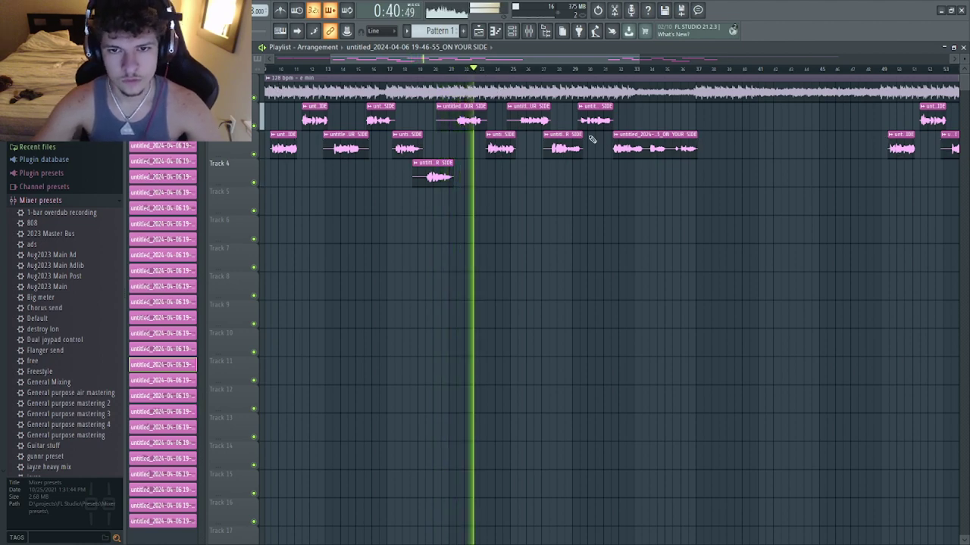
{"action": "scroll", "coordinate": [515, 72], "scroll_direction": "up", "scroll_amount": 2}
{"action": "scroll", "coordinate": [515, 72], "scroll_direction": "up", "scroll_amount": 1}
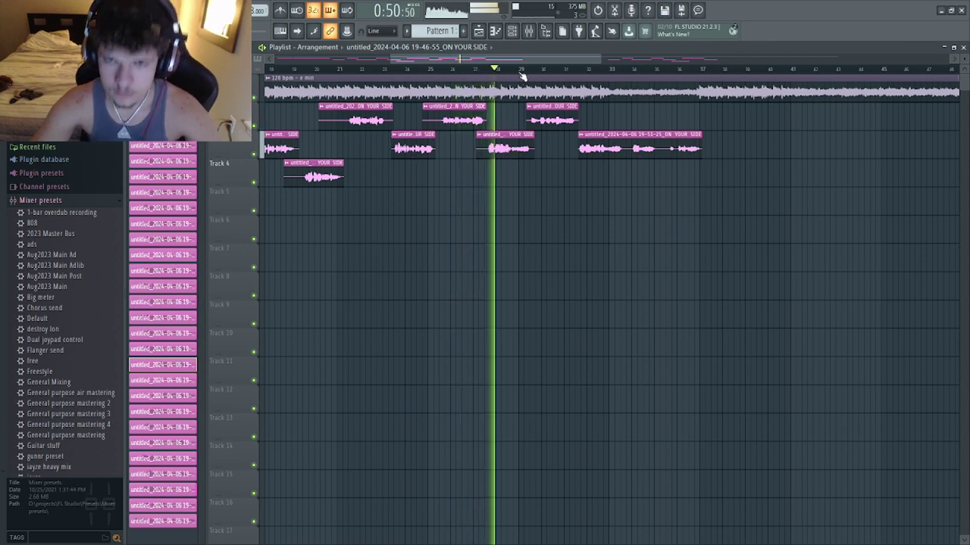
{"action": "scroll", "coordinate": [531, 73], "scroll_direction": "down", "scroll_amount": 3}
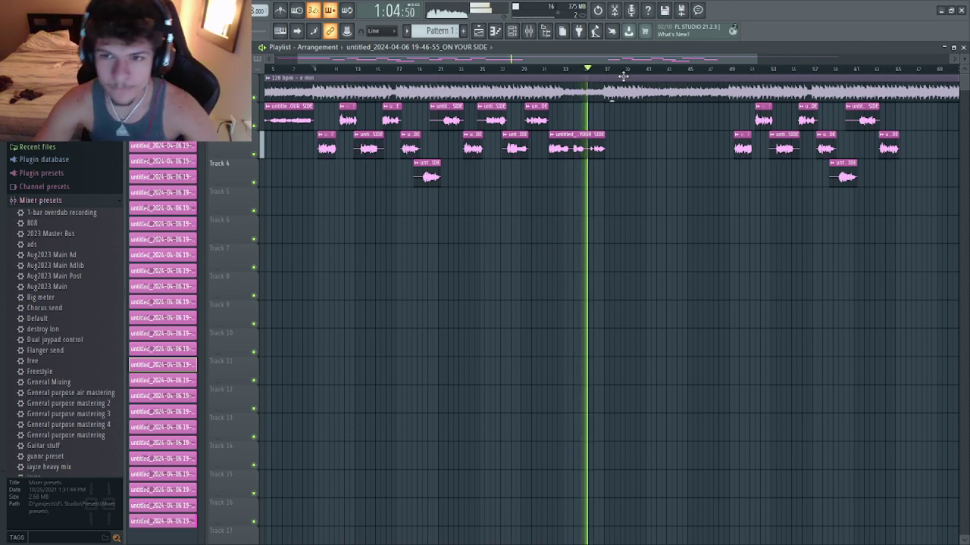
{"action": "scroll", "coordinate": [628, 78], "scroll_direction": "up", "scroll_amount": 2}
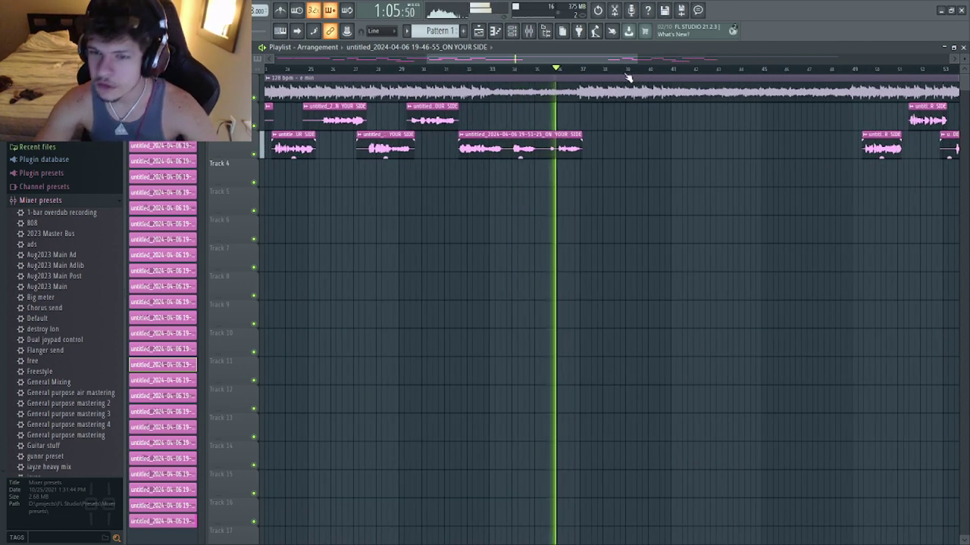
- Set the recording start to about bar 36.5, try two takes of the next vocal phrase after bar 37, and delete them
{"action": "left_click", "coordinate": [570, 70]}
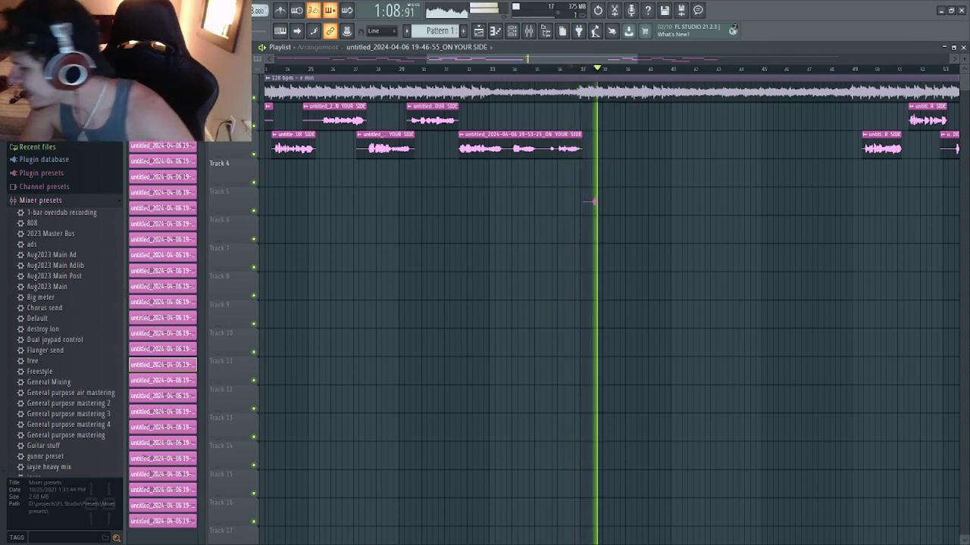
{"action": "left_click", "coordinate": [598, 199]}
{"action": "key", "text": "space"}
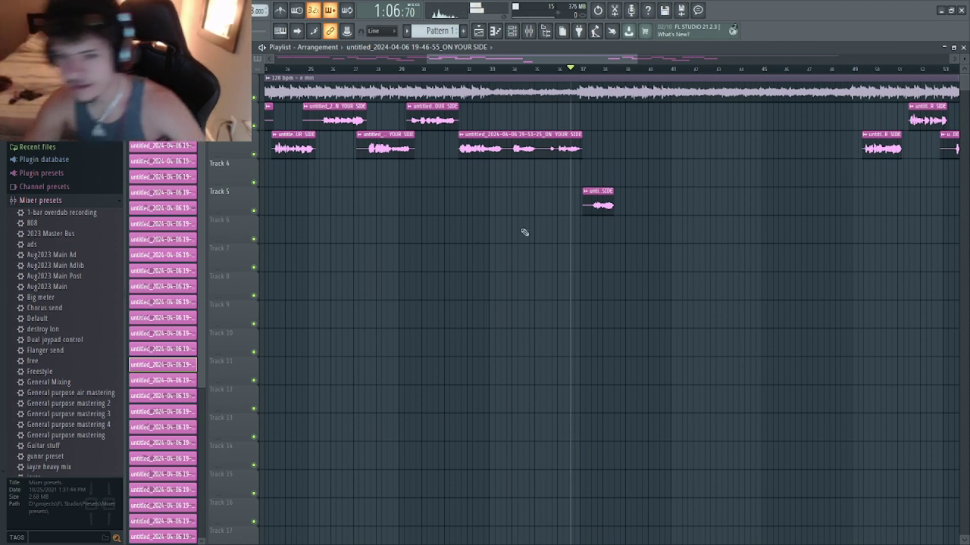
{"action": "right_click", "coordinate": [593, 213]}
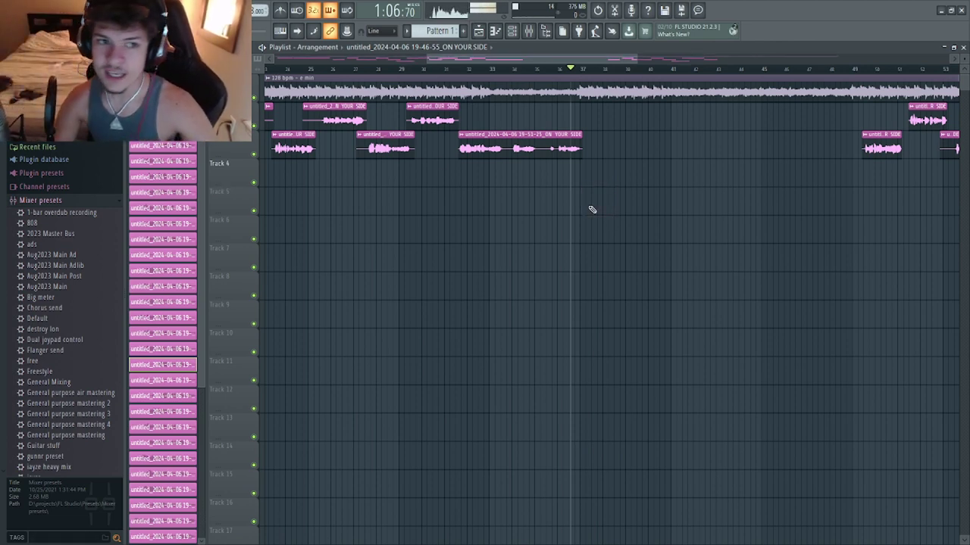
{"action": "key", "text": "space"}
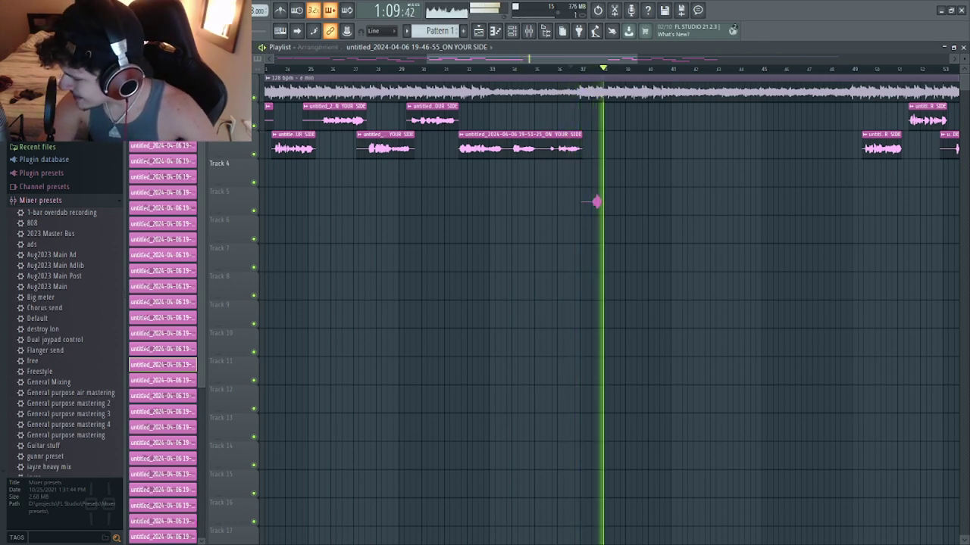
{"action": "key", "text": "space"}
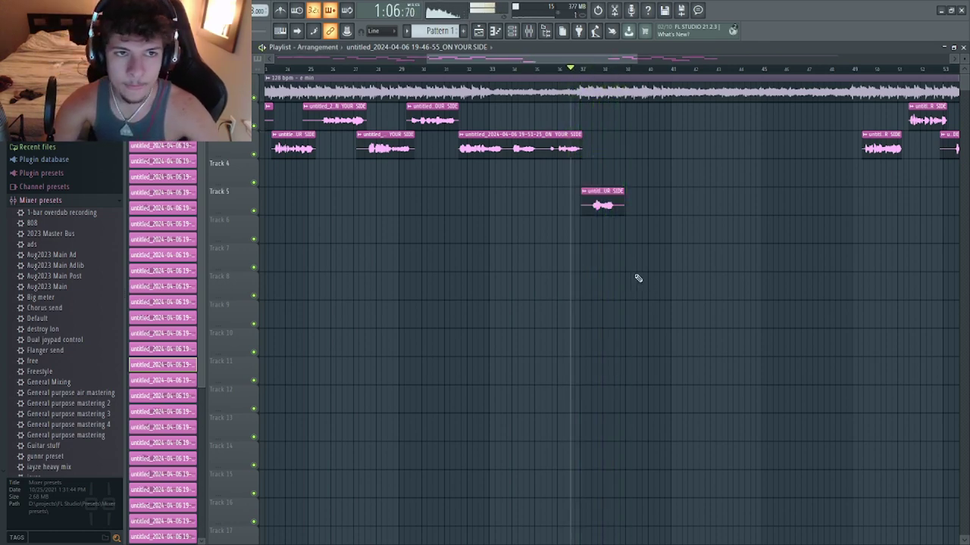
{"action": "key", "text": "ctrl+z"}
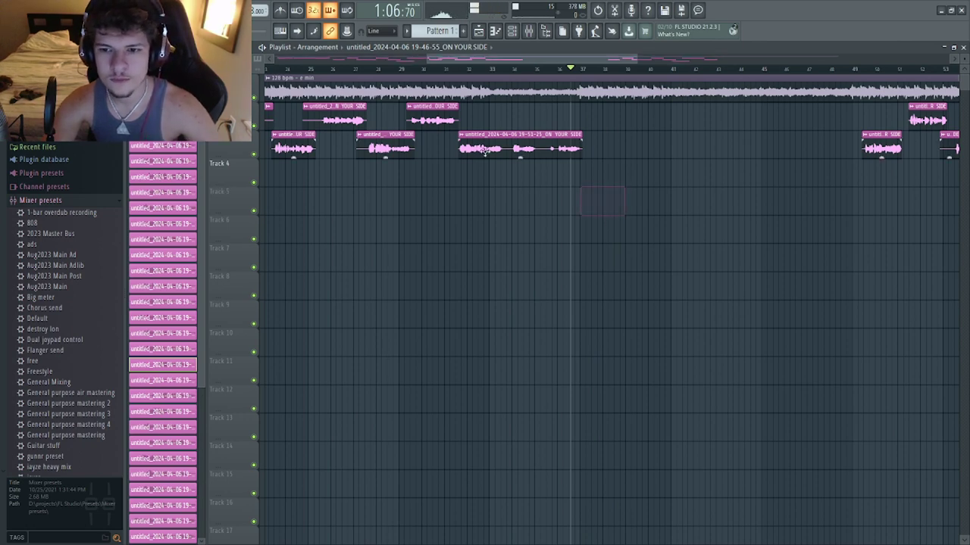
- Rehearse the vocal phrase after bar 37 over the beat, try recording it again, and discard the takes
{"action": "key", "text": "space"}
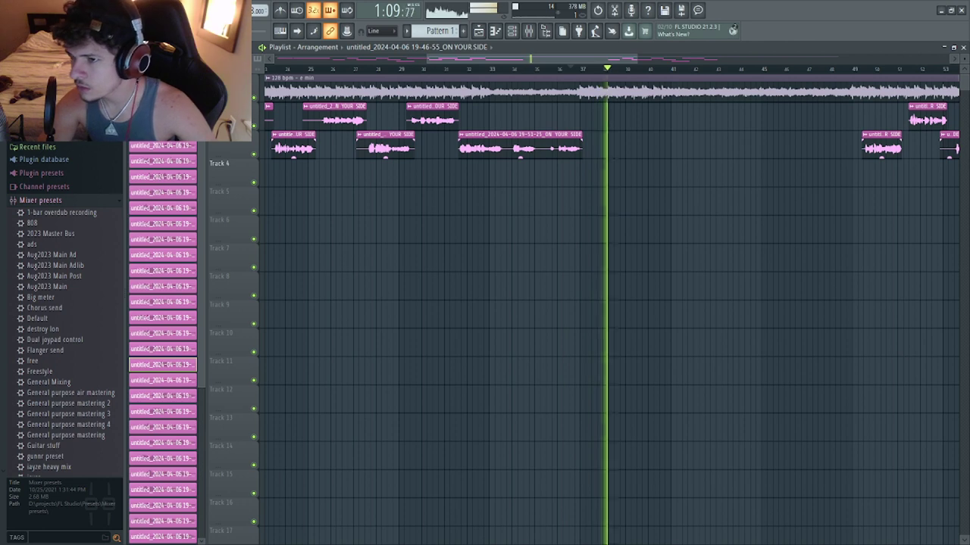
{"action": "key", "text": "space"}
{"action": "key", "text": "space"}
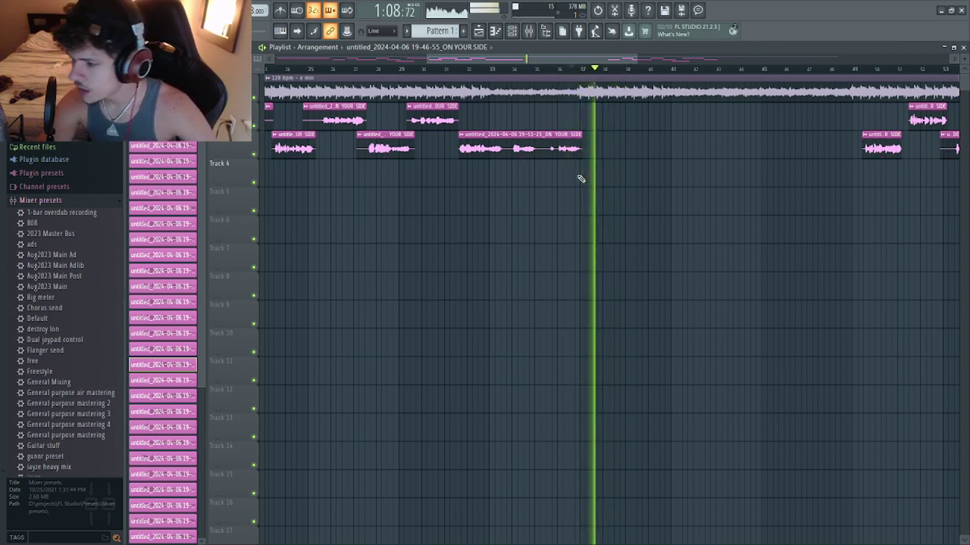
{"action": "key", "text": "space"}
{"action": "key", "text": "space"}
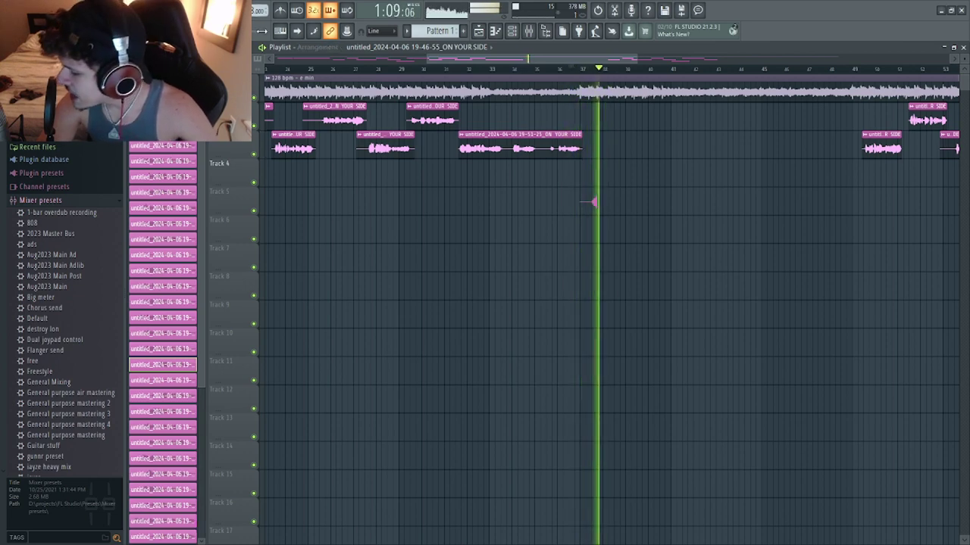
{"action": "key", "text": "space"}
{"action": "key", "text": "ctrl+z"}
{"action": "key", "text": "space"}
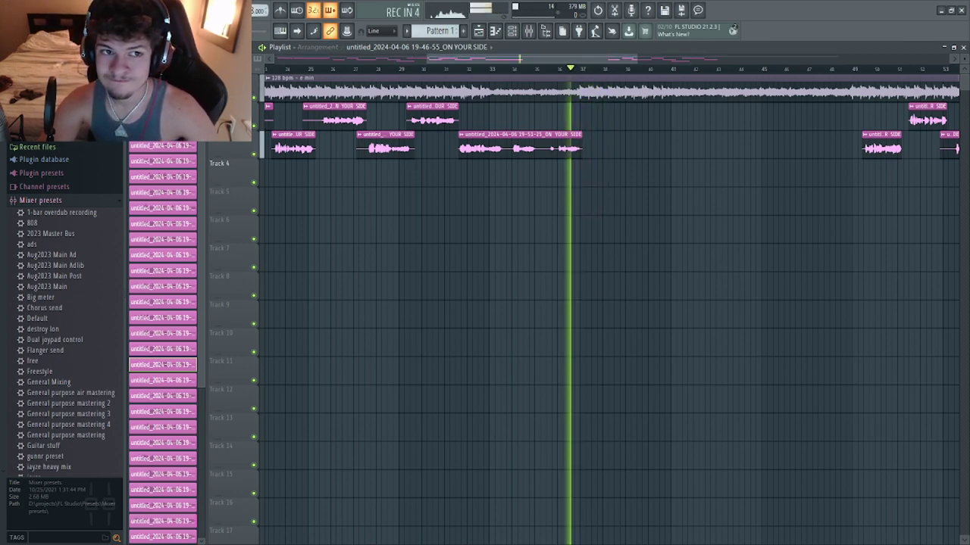
{"action": "key", "text": "space"}
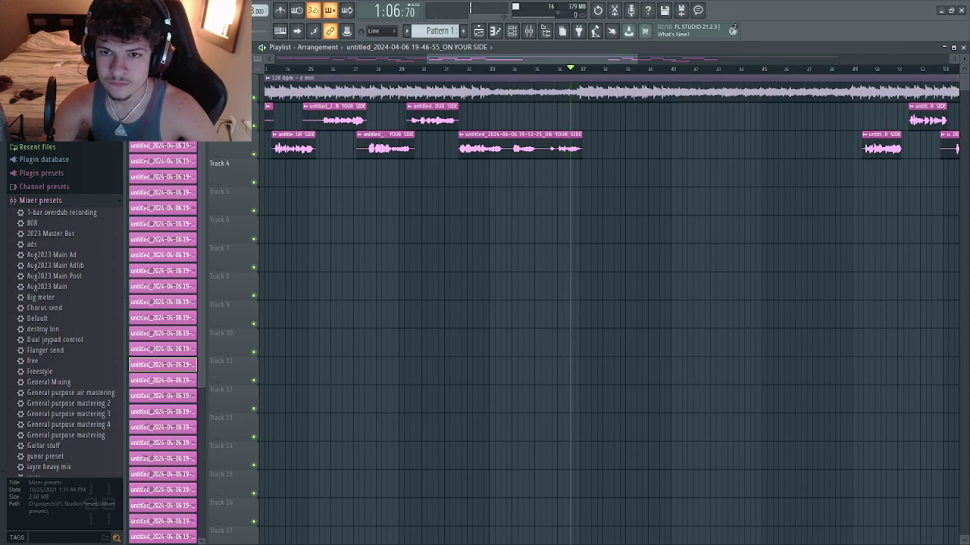
{"action": "key", "text": "space"}
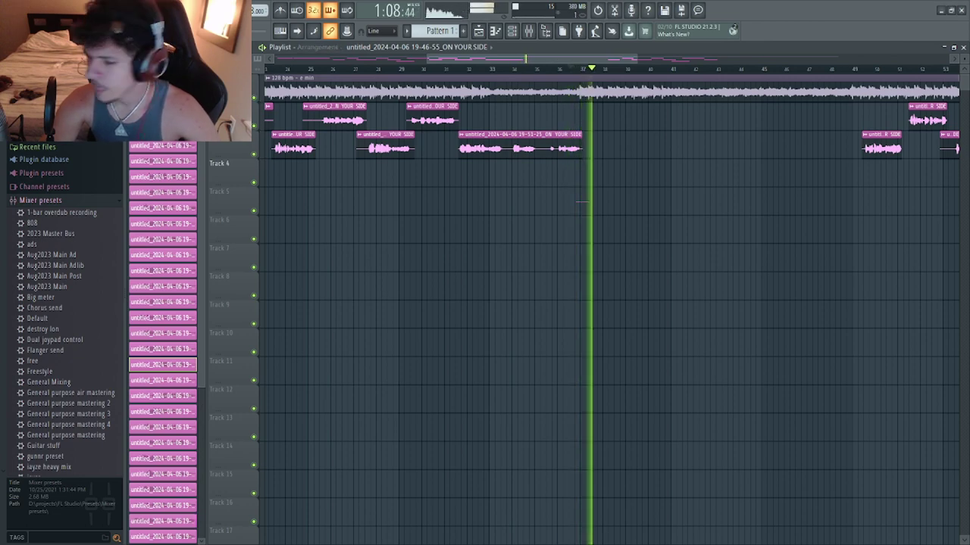
{"action": "key", "text": "space"}
{"action": "right_click", "coordinate": [579, 211]}
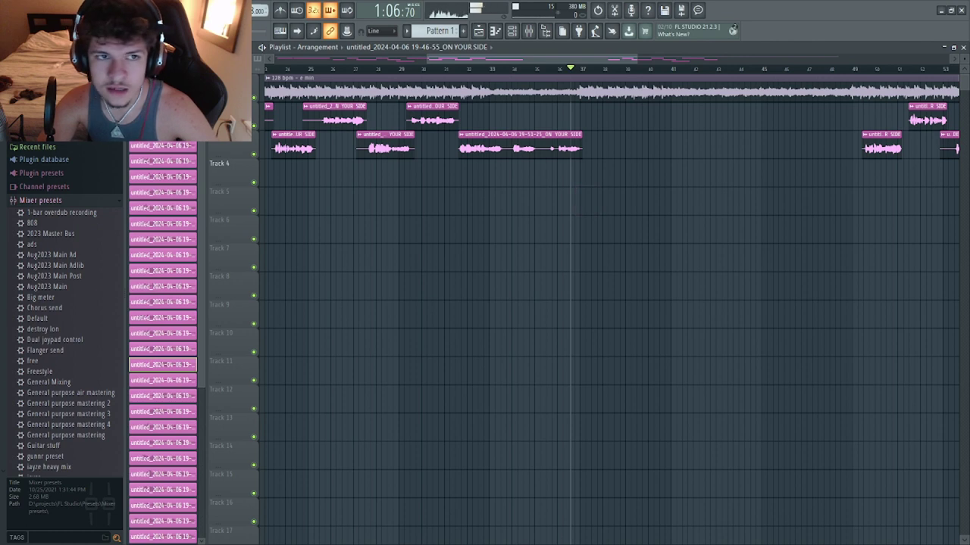
- Try recording a take after bar 37 on Track 5 with a follow-up take on Track 6, and delete them
{"action": "key", "text": "space"}
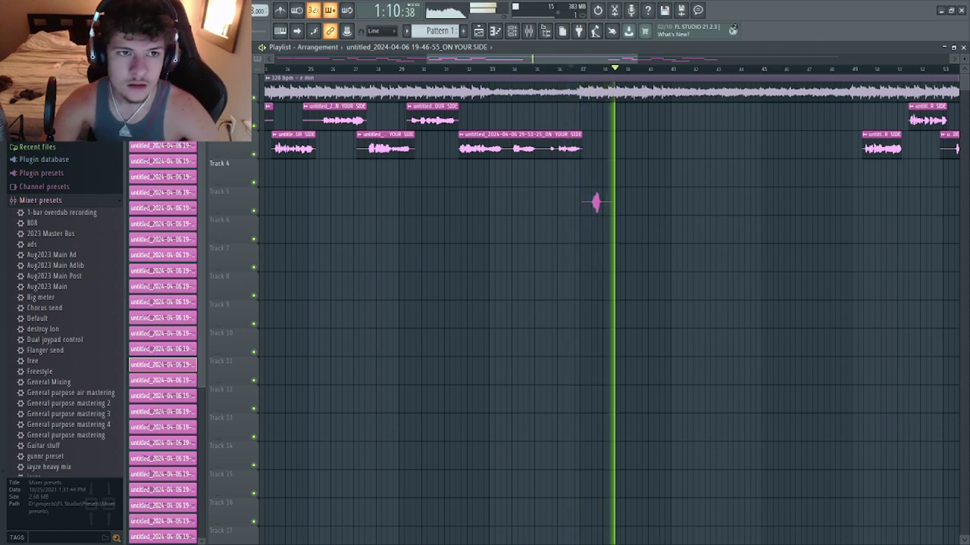
{"action": "key", "text": "space"}
{"action": "key", "text": "space"}
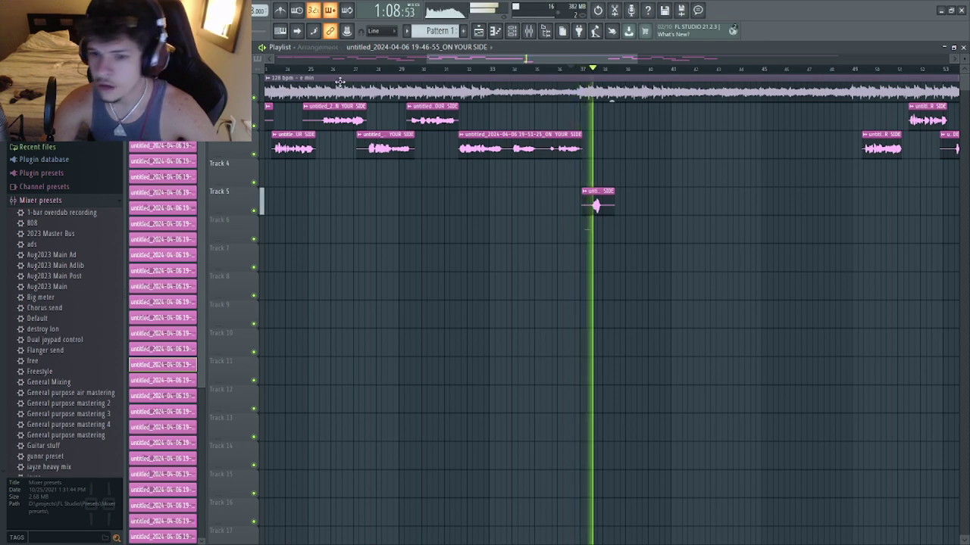
{"action": "key", "text": "space"}
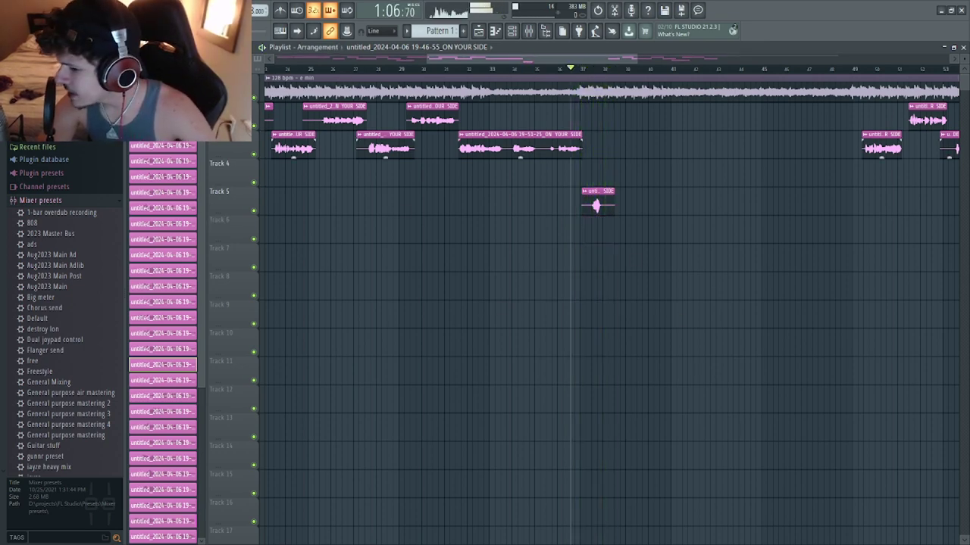
{"action": "key", "text": "space"}
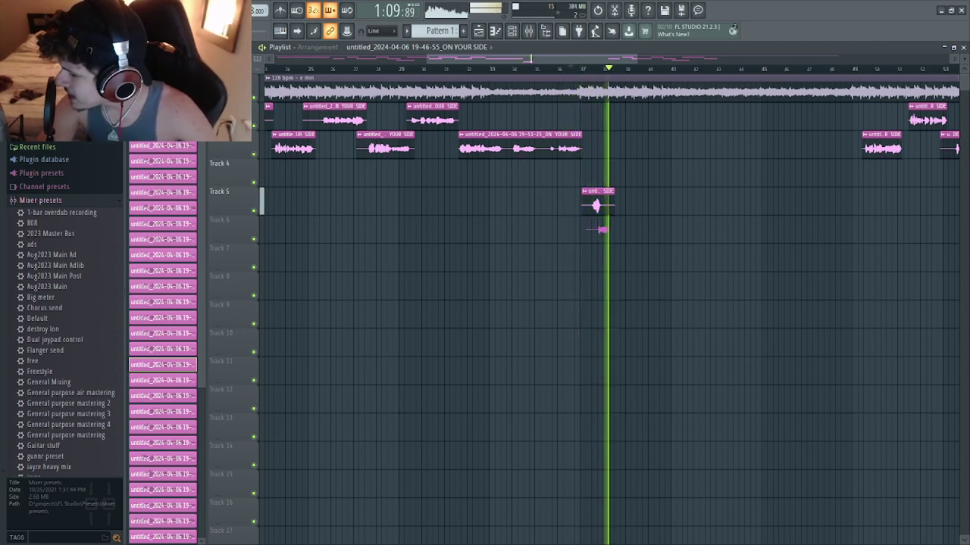
{"action": "key", "text": "space"}
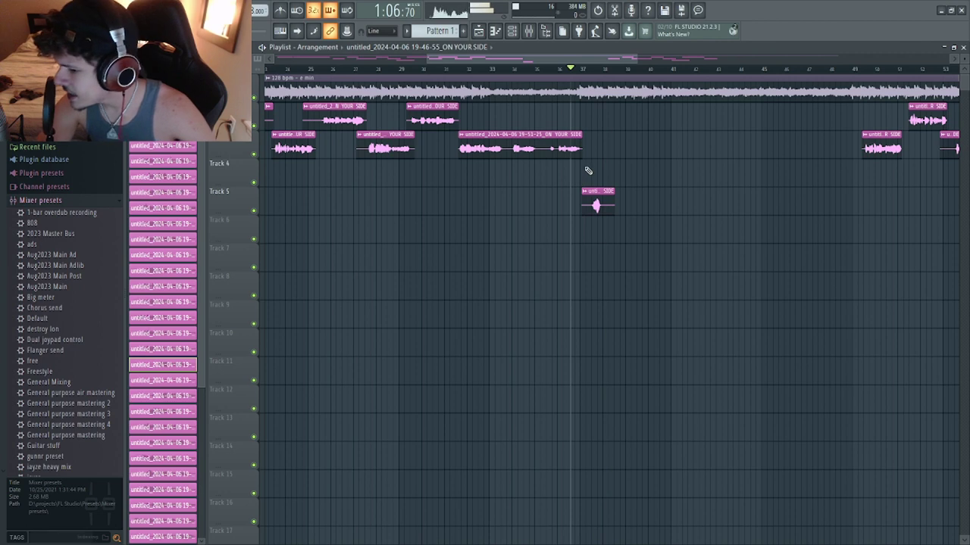
{"action": "key", "text": "space"}
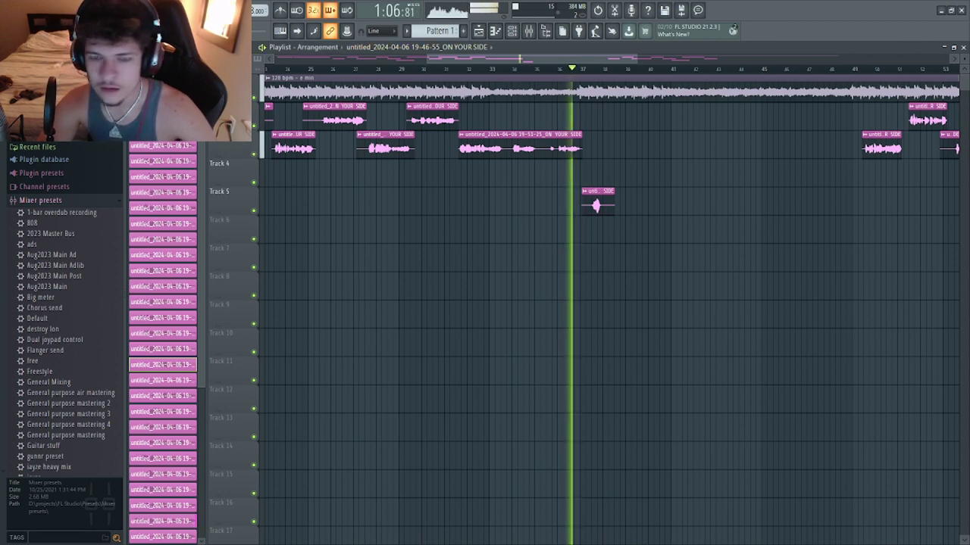
{"action": "key", "text": "space"}
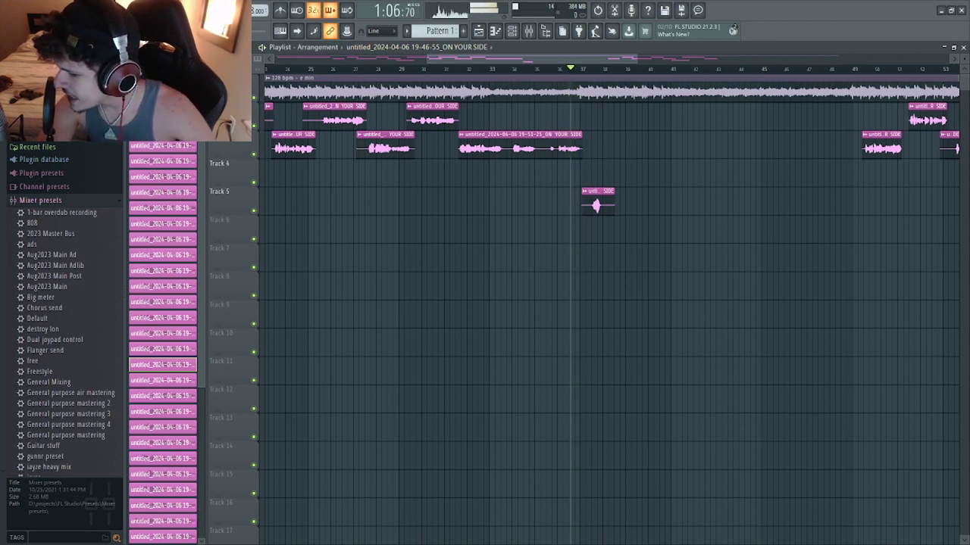
{"action": "key", "text": "space"}
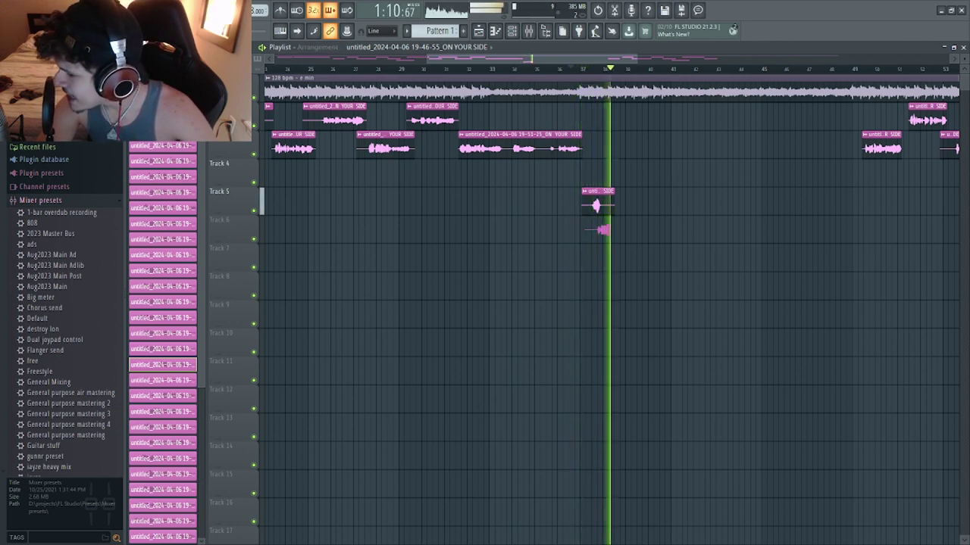
{"action": "key", "text": "space"}
{"action": "right_click", "coordinate": [600, 208]}
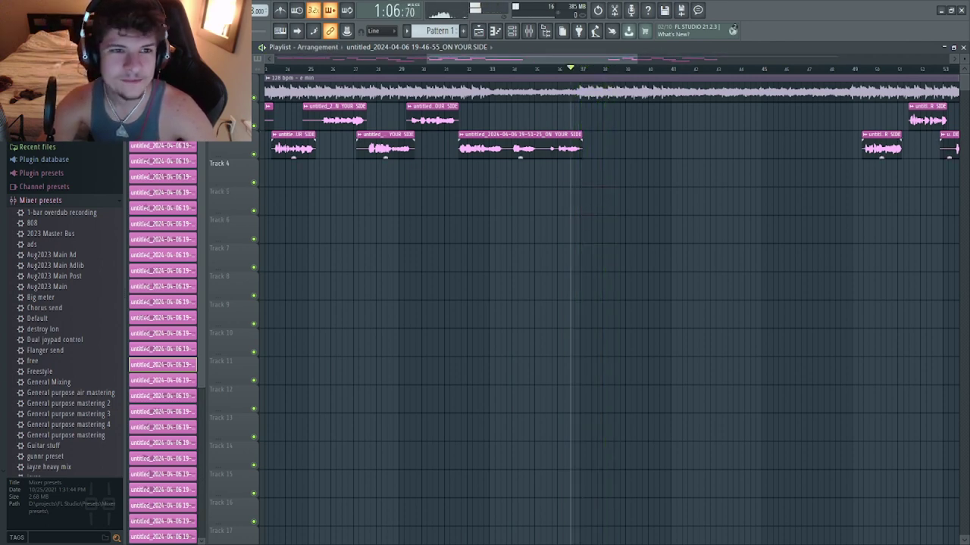
- Play the beat from about bar 36.5, record a vocal take from bar 37 to about bar 43, and move it to Track 2
{"action": "key", "text": "space"}
{"action": "scroll", "coordinate": [606, 71], "scroll_direction": "up", "scroll_amount": 2}
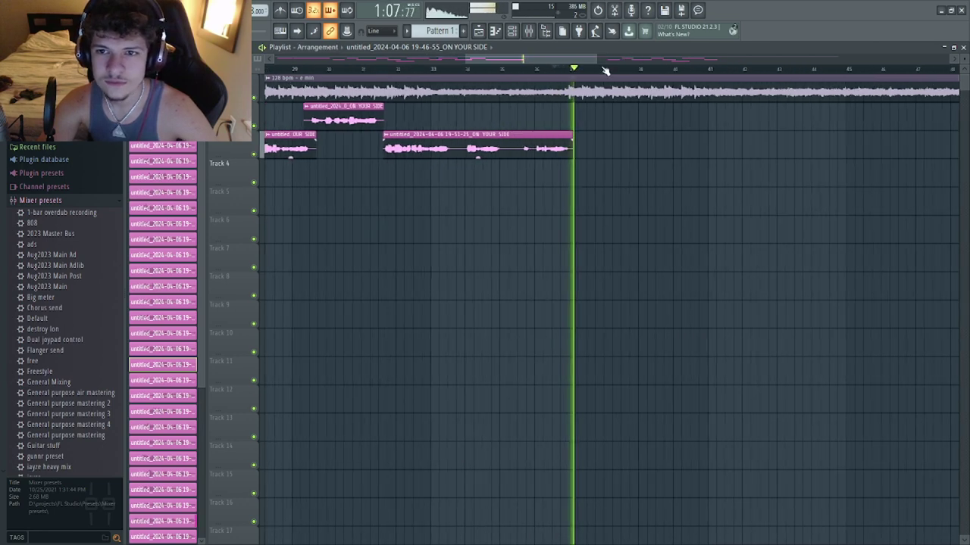
{"action": "scroll", "coordinate": [606, 70], "scroll_direction": "down", "scroll_amount": 4}
{"action": "key", "text": "space"}
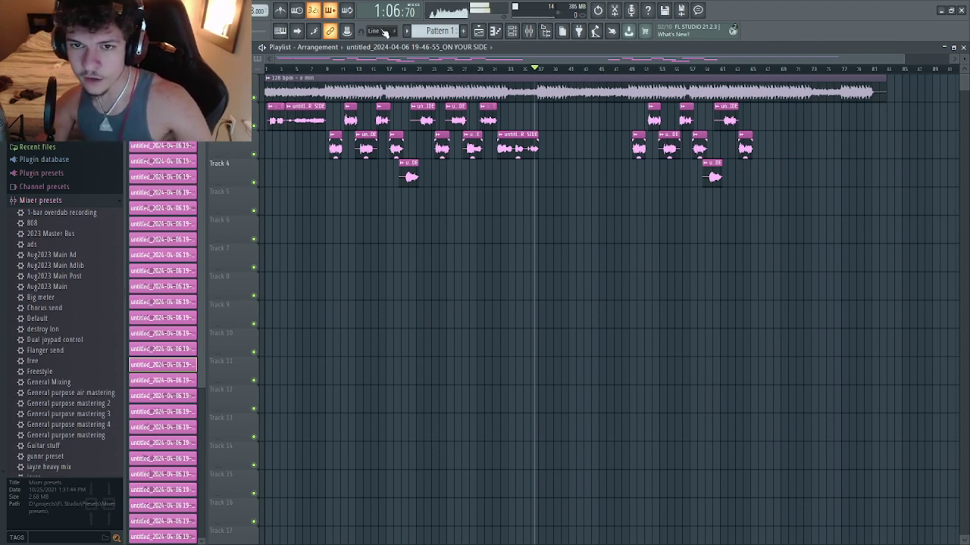
{"action": "key", "text": "space"}
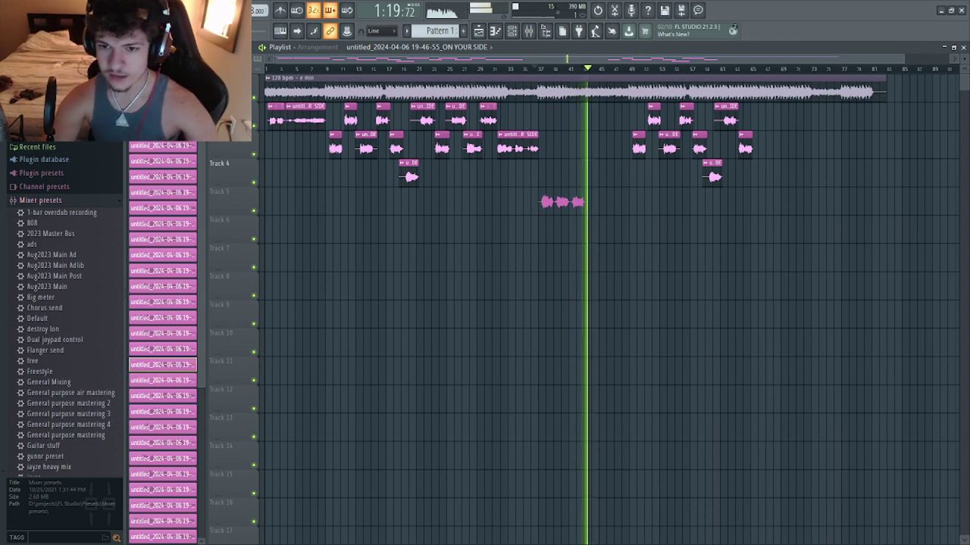
{"action": "key", "text": "space"}
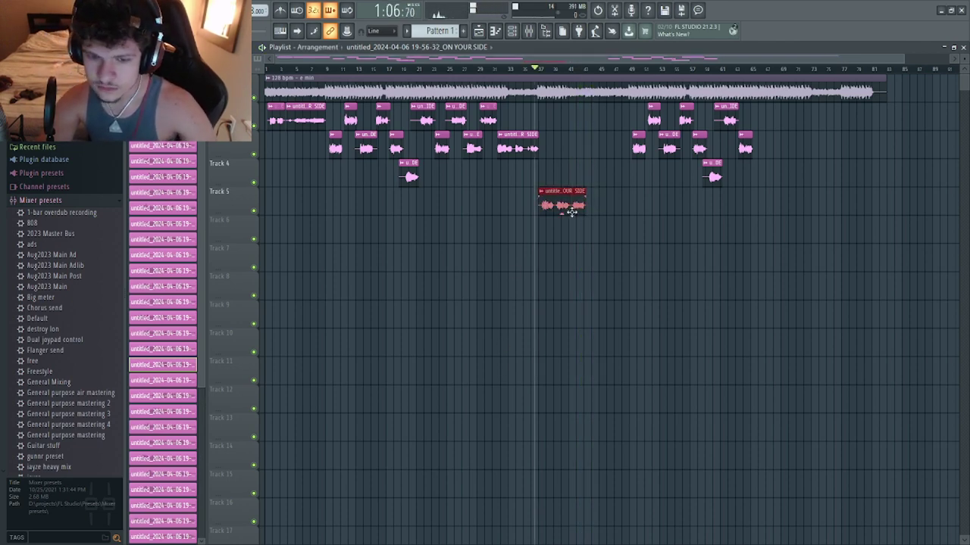
{"action": "left_click_drag", "start_coordinate": [569, 193], "coordinate": [558, 123]}
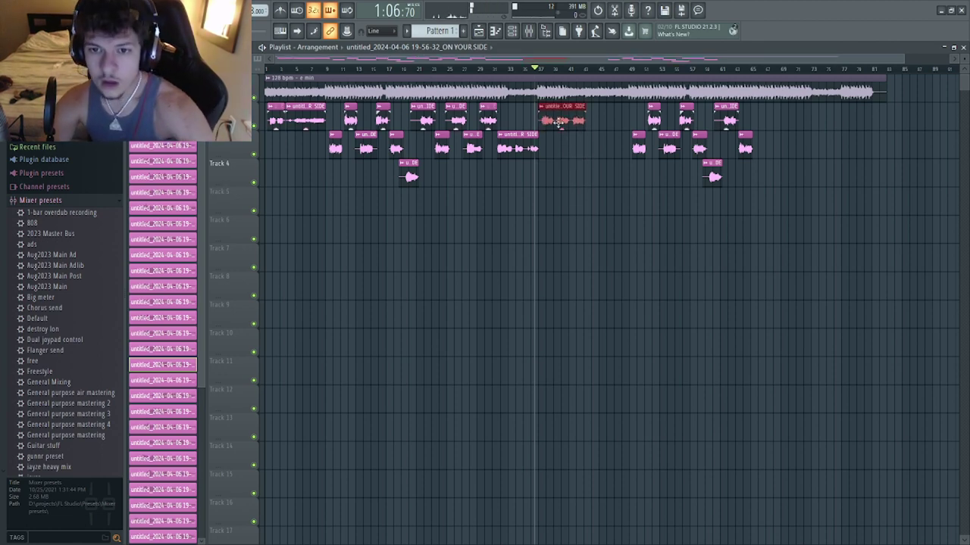
- Set the recording start just before bar 41, try a take of the phrase from about bar 43, and delete it
{"action": "key", "text": "space"}
{"action": "left_click", "coordinate": [567, 69]}
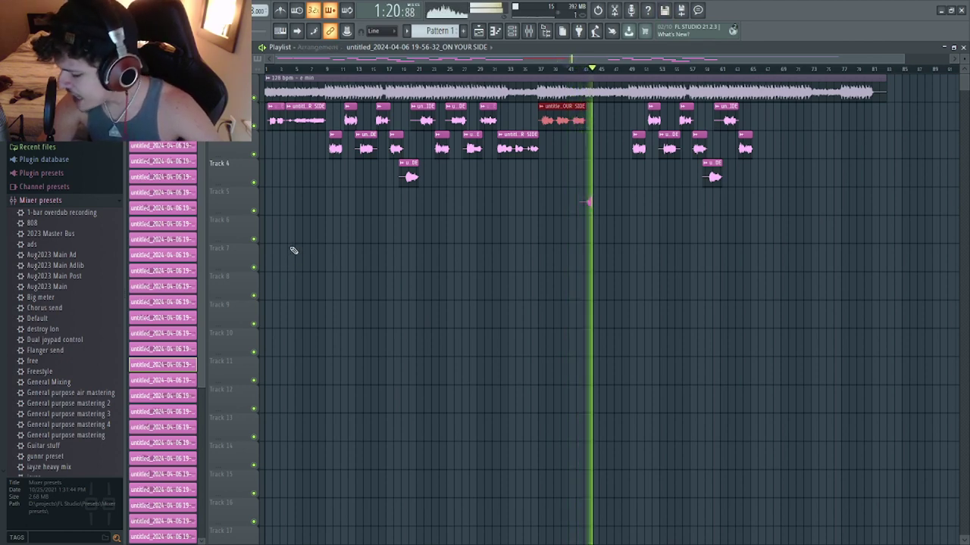
{"action": "key", "text": "space"}
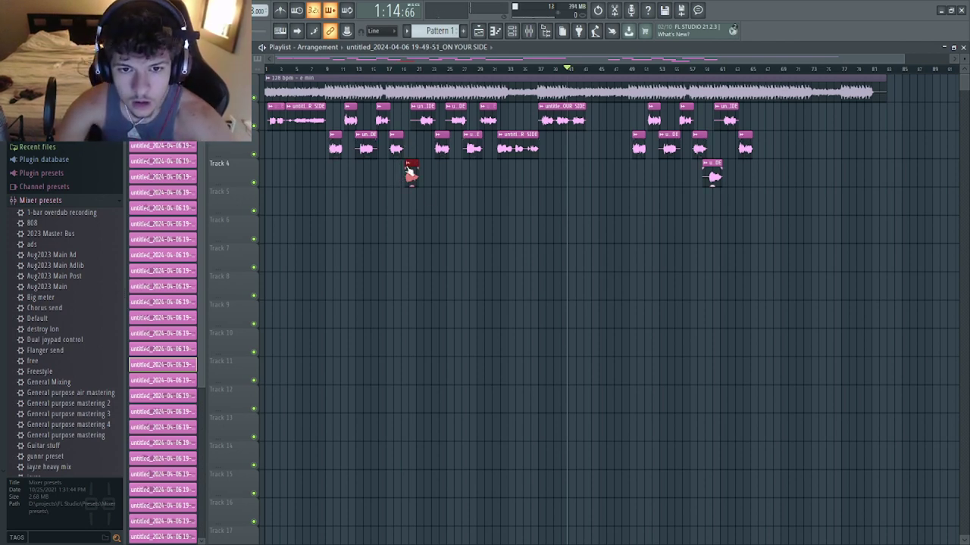
- Trim the start of the Track 4 vocal clip to about bar 19 and move the clip up to Track 3
{"action": "left_click_drag", "start_coordinate": [409, 168], "coordinate": [410, 144]}
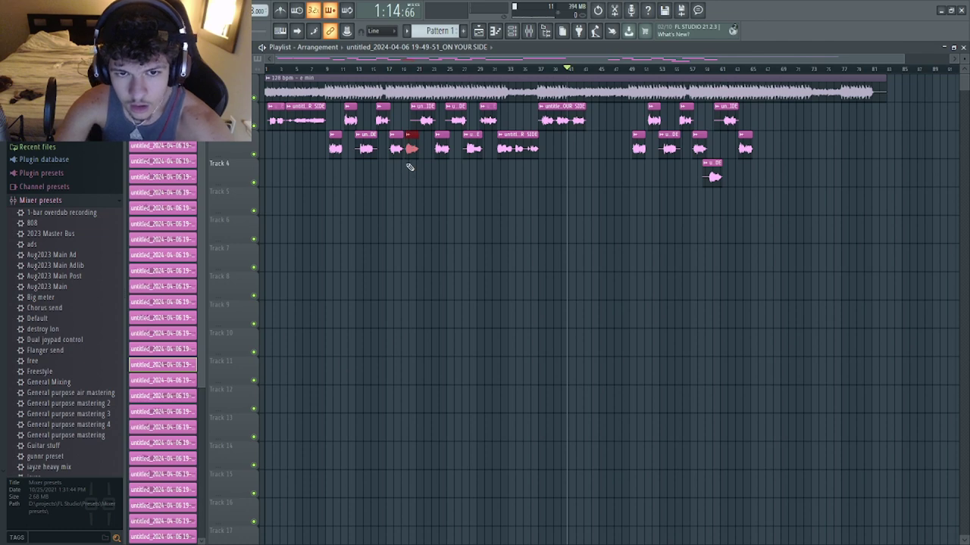
- Record the vocal phrase between about bars 43 and 45, trim the clip's start, and move it to Track 3
{"action": "key", "text": "space"}
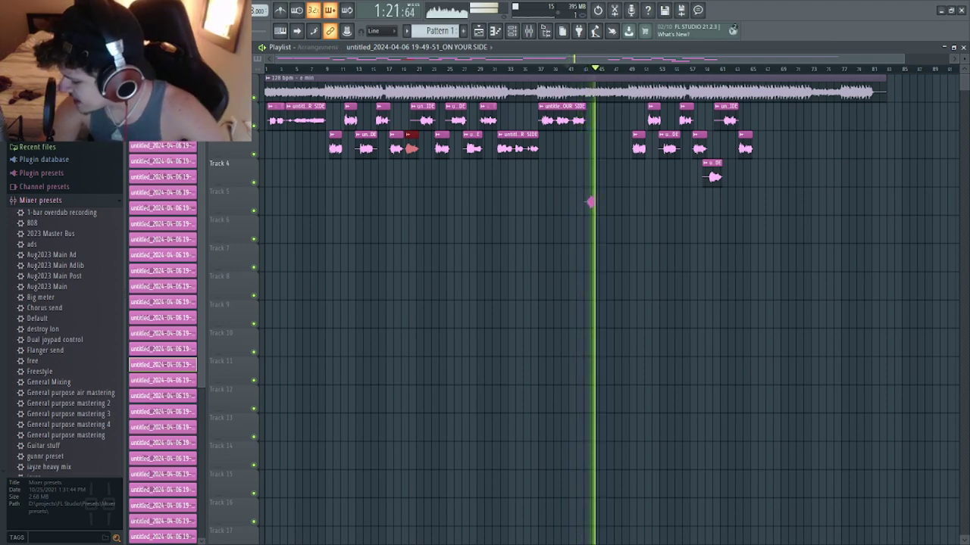
{"action": "left_click_drag", "start_coordinate": [593, 203], "coordinate": [590, 205]}
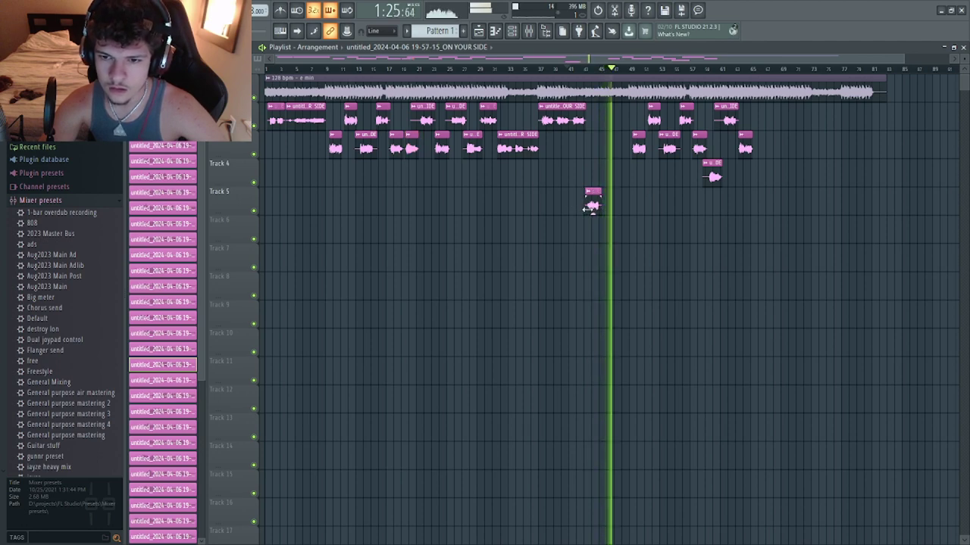
{"action": "key", "text": "space"}
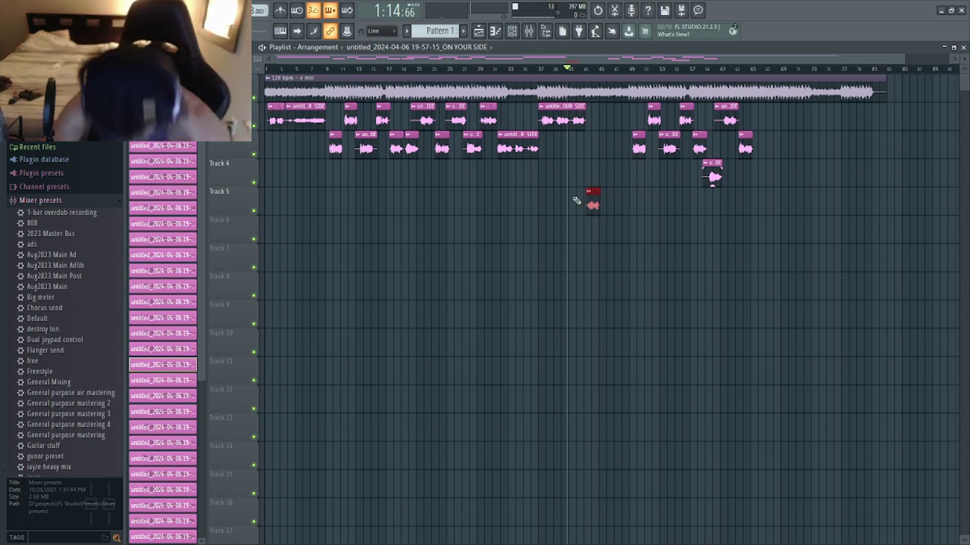
{"action": "left_click_drag", "start_coordinate": [575, 201], "coordinate": [576, 144]}
- Try several takes of the vocal phrase from about bar 45 on Track 5, deleting each one
{"action": "key", "text": "space"}
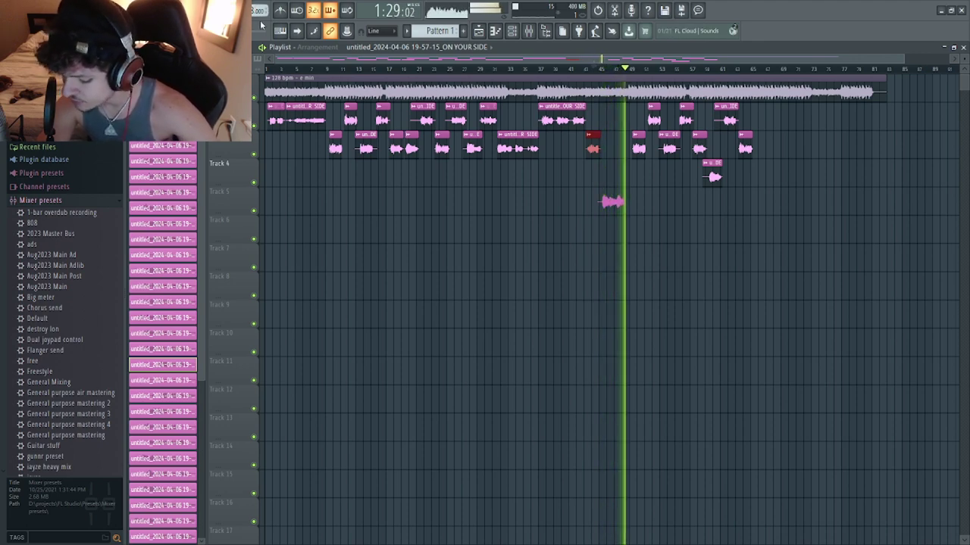
{"action": "key", "text": "space"}
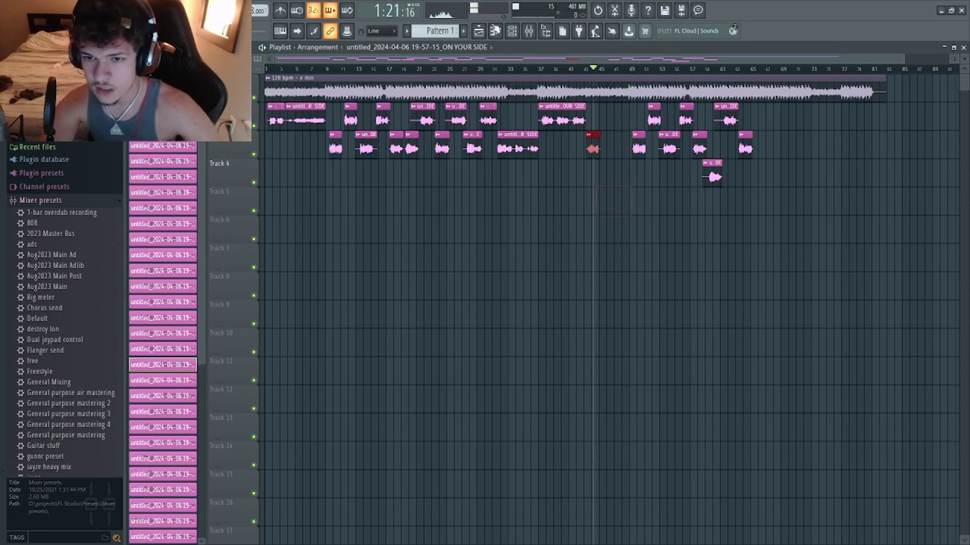
{"action": "key", "text": "space"}
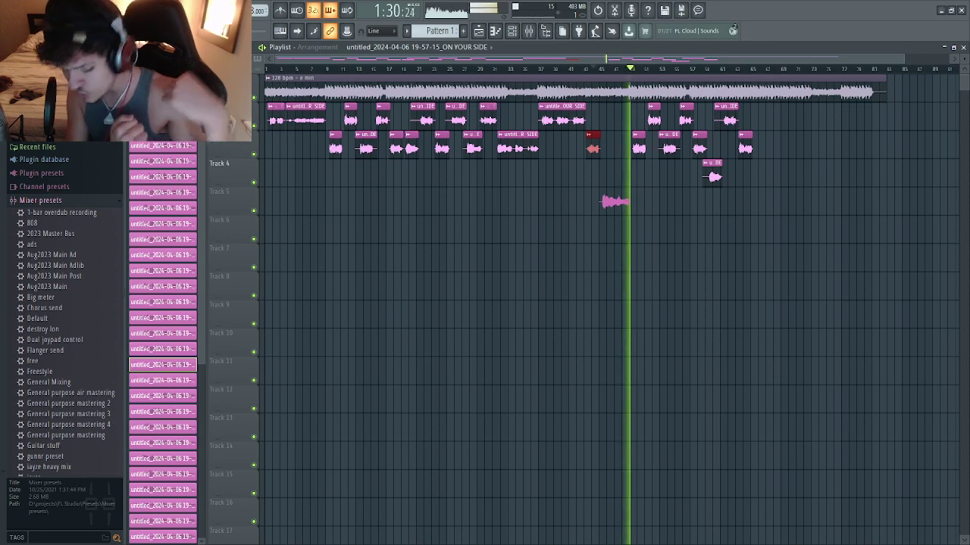
{"action": "key", "text": "space"}
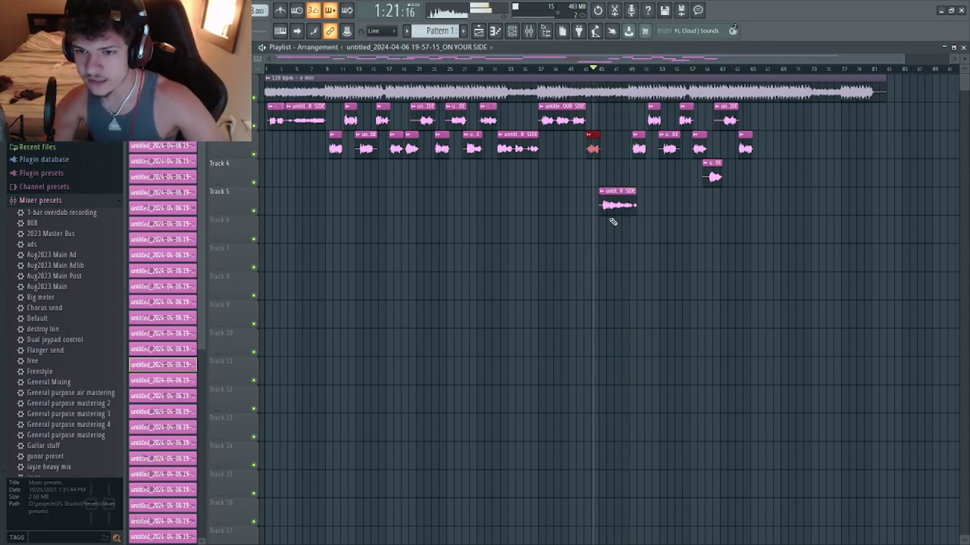
{"action": "right_click", "coordinate": [611, 202]}
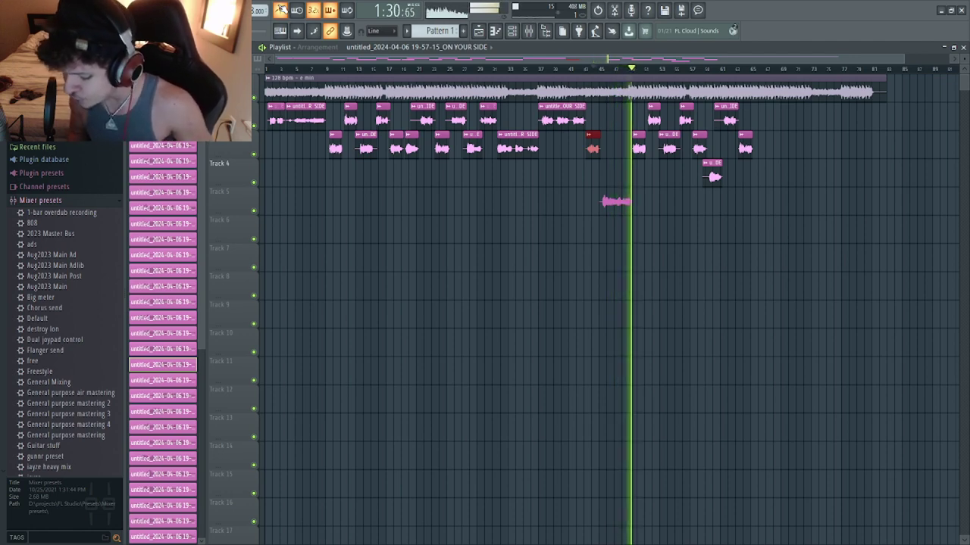
{"action": "key", "text": "space"}
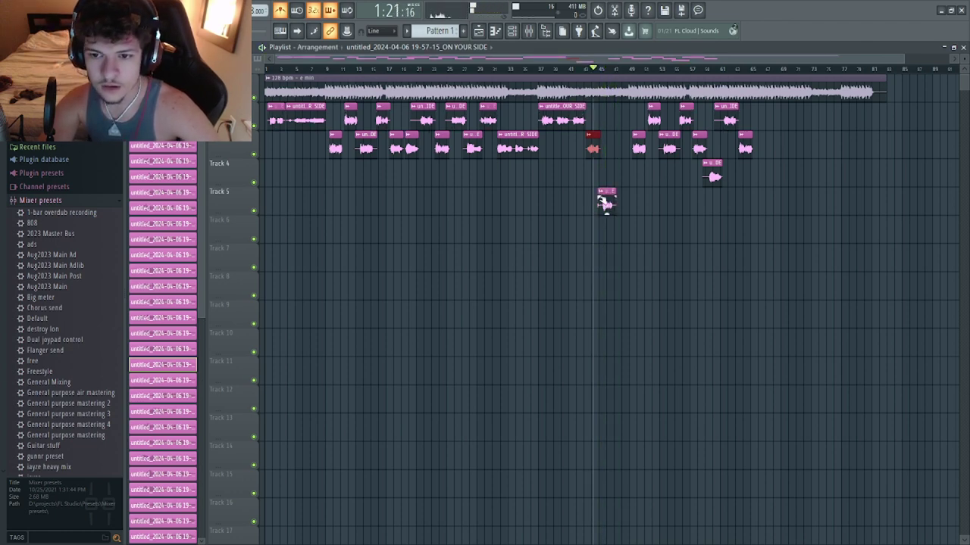
{"action": "key", "text": "space"}
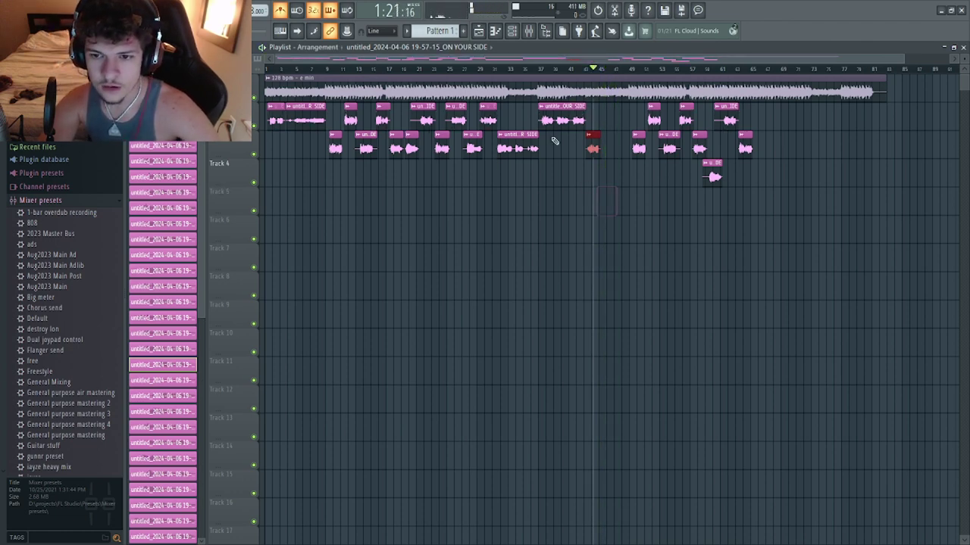
- Record the remaining vocal phrases between about bars 44 and 50 onto Tracks 5 and 6, and switch off the metronome
{"action": "key", "text": "space"}
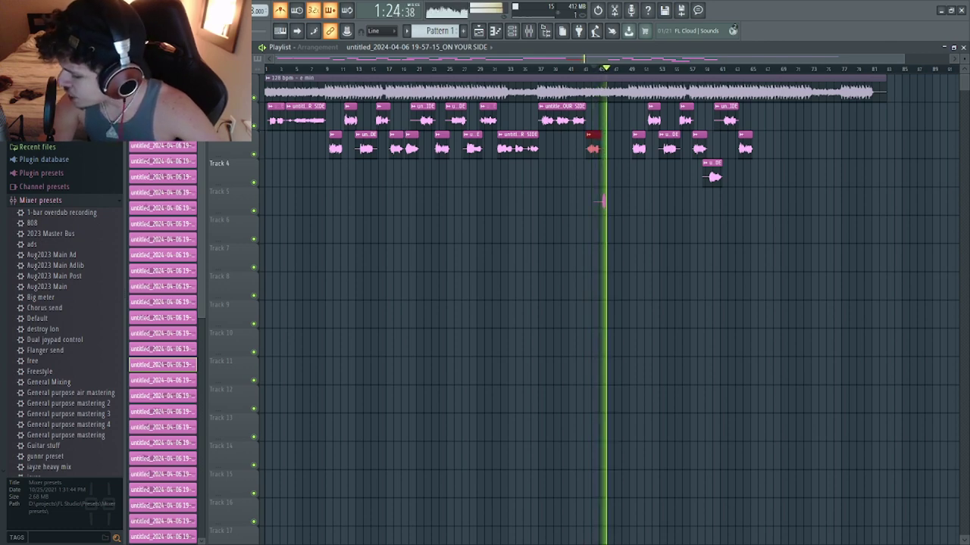
{"action": "key", "text": "space"}
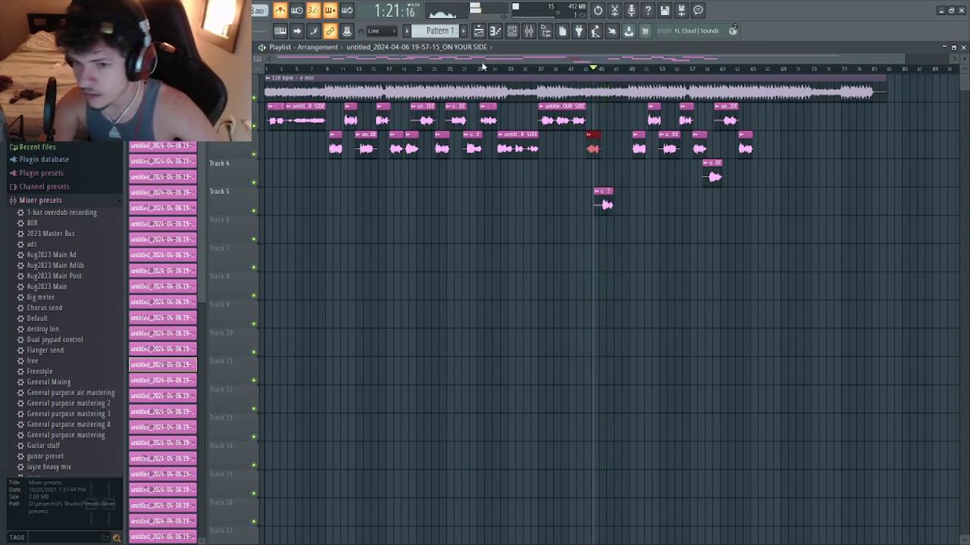
{"action": "left_click", "coordinate": [602, 69]}
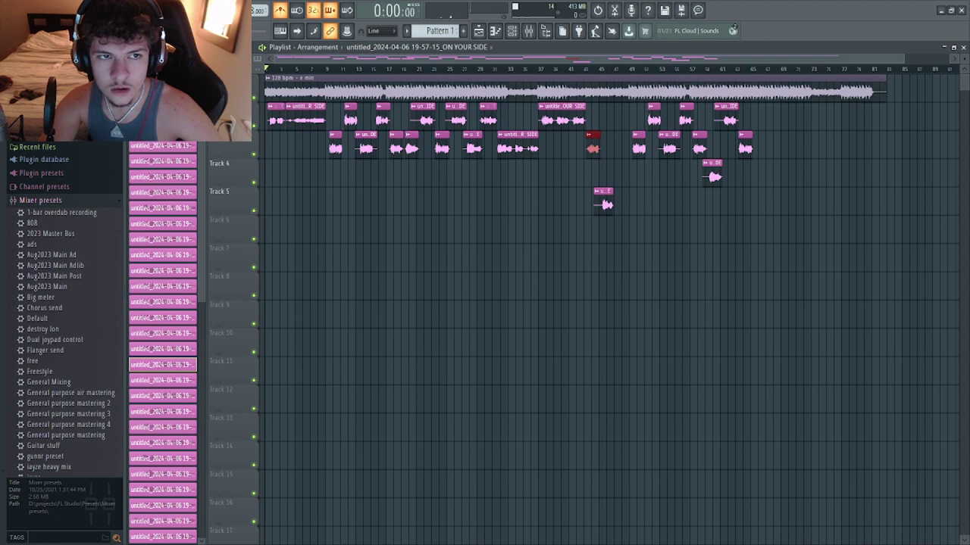
{"action": "key", "text": "space"}
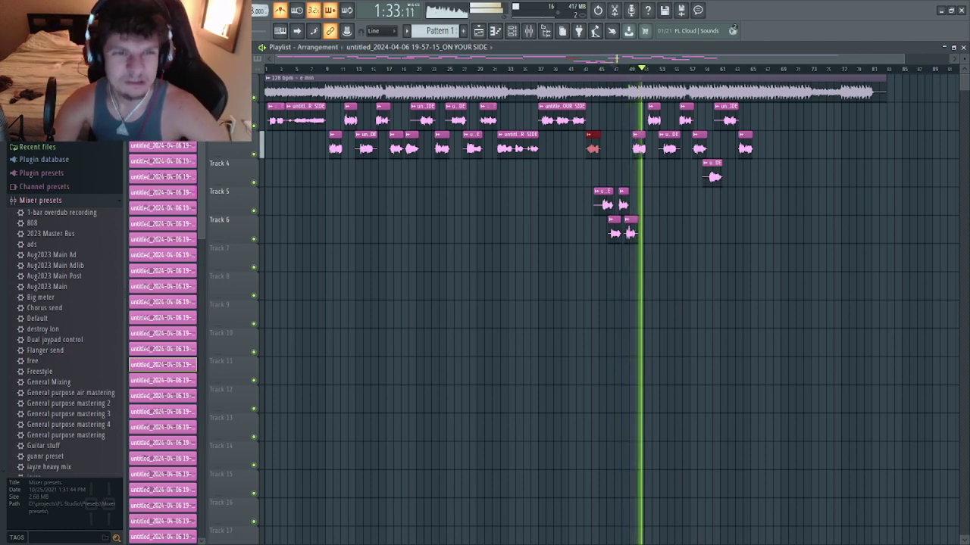
{"action": "left_click", "coordinate": [281, 8]}
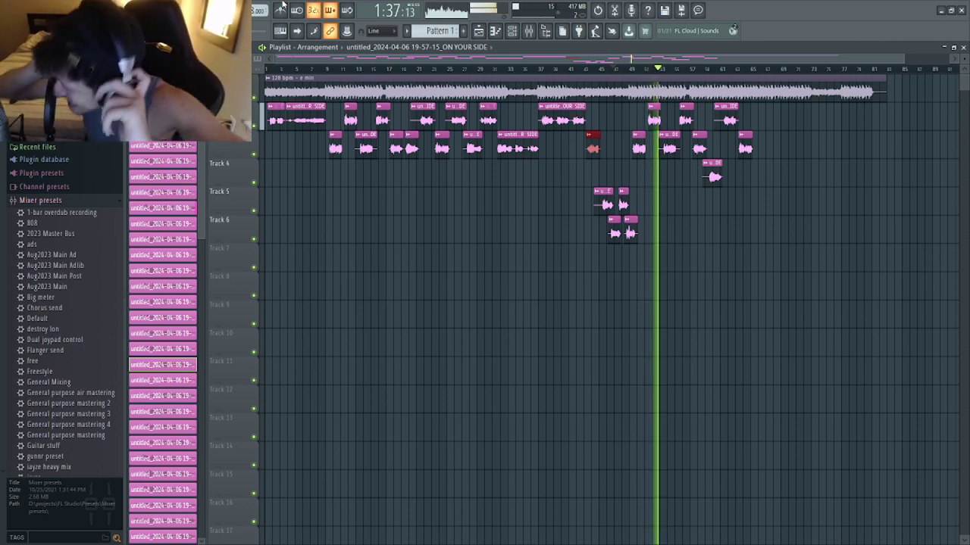
- Move the two Track 5 vocal clips between about bars 44 and 48 up to Track 2
{"action": "left_click", "coordinate": [604, 190]}
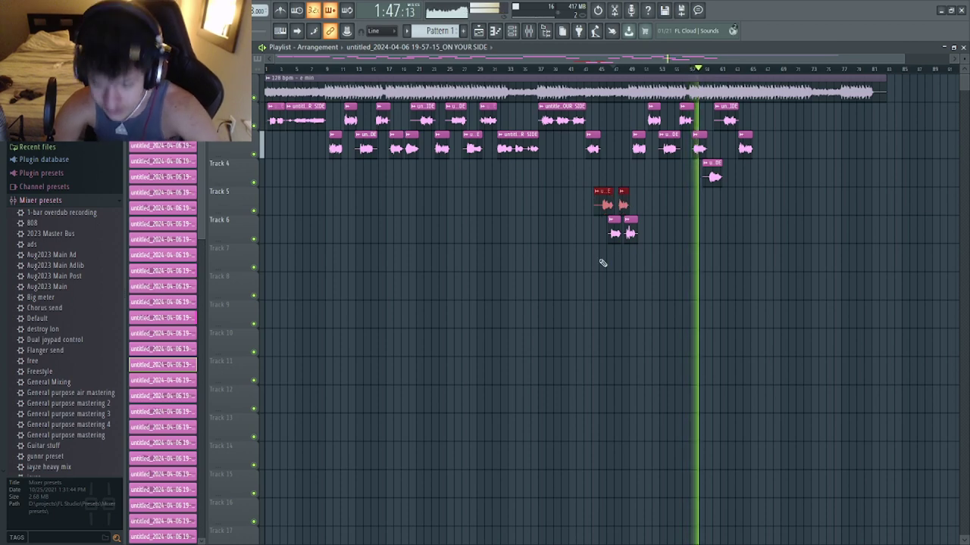
{"action": "left_click_drag", "start_coordinate": [606, 203], "coordinate": [606, 118]}
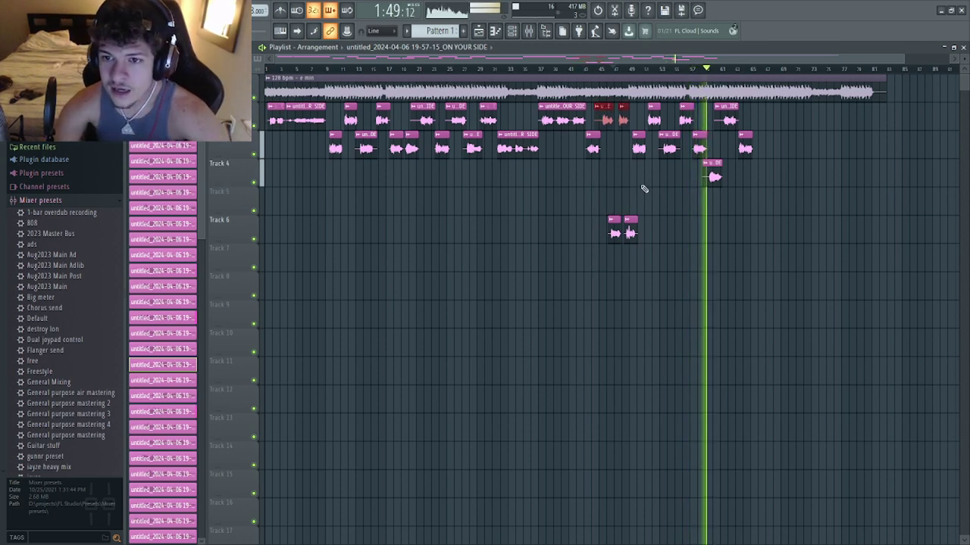
{"action": "left_click", "coordinate": [601, 234]}
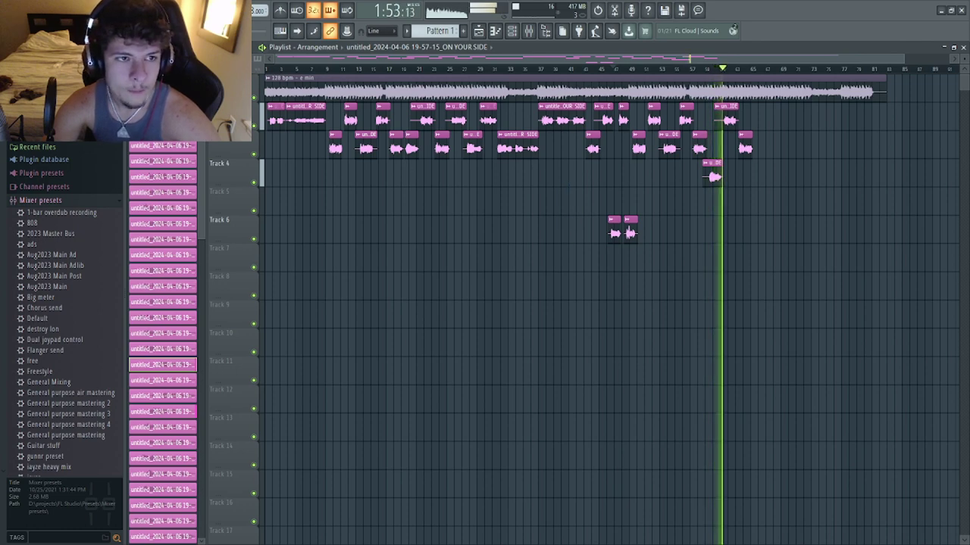
- Paste a vocal clip on Track 6 near bar 36 and delete it
{"action": "key", "text": "ctrl+v"}
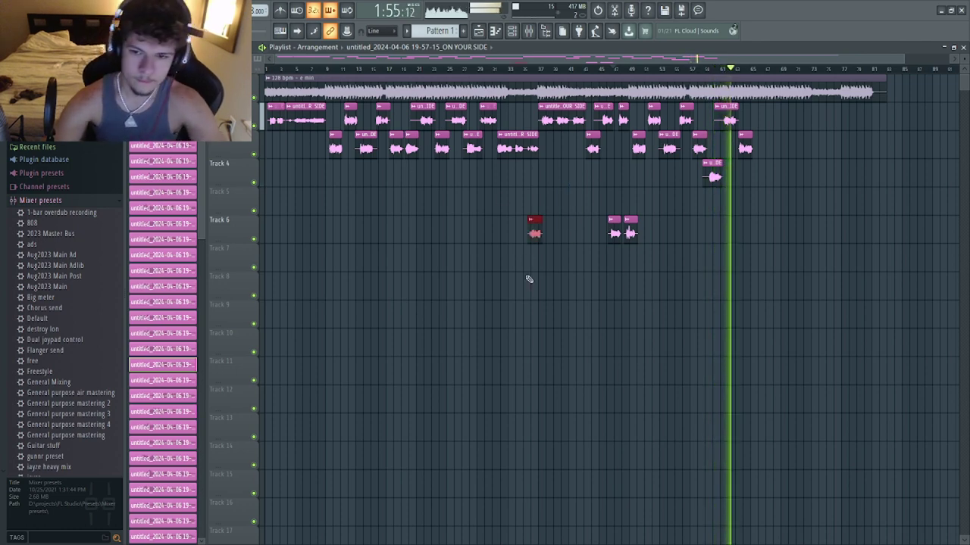
{"action": "key", "text": "Delete"}
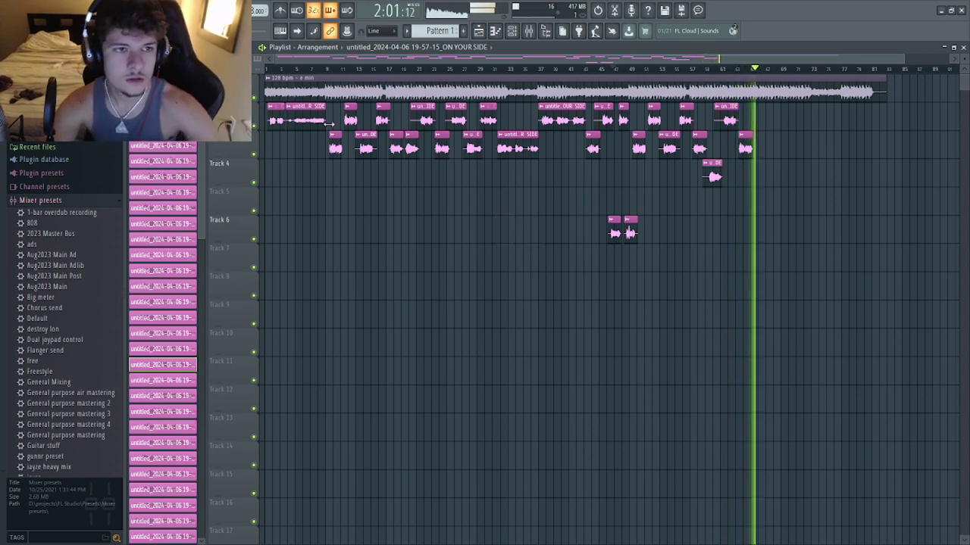
- Move the two Track 6 vocal clips between about bars 46 and 50 up to Track 4 and deselect them
{"action": "left_click_drag", "start_coordinate": [585, 187], "coordinate": [632, 238]}
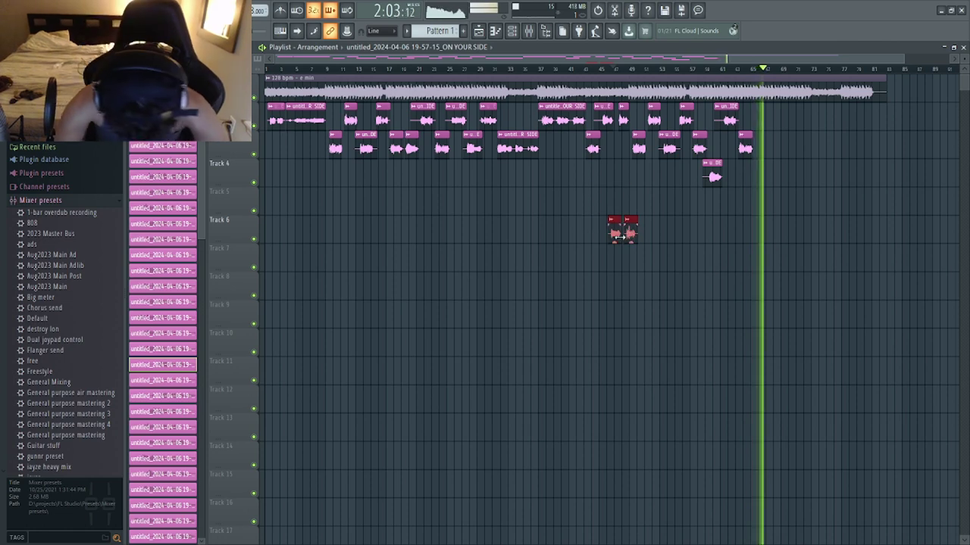
{"action": "key", "text": "shift+Up"}
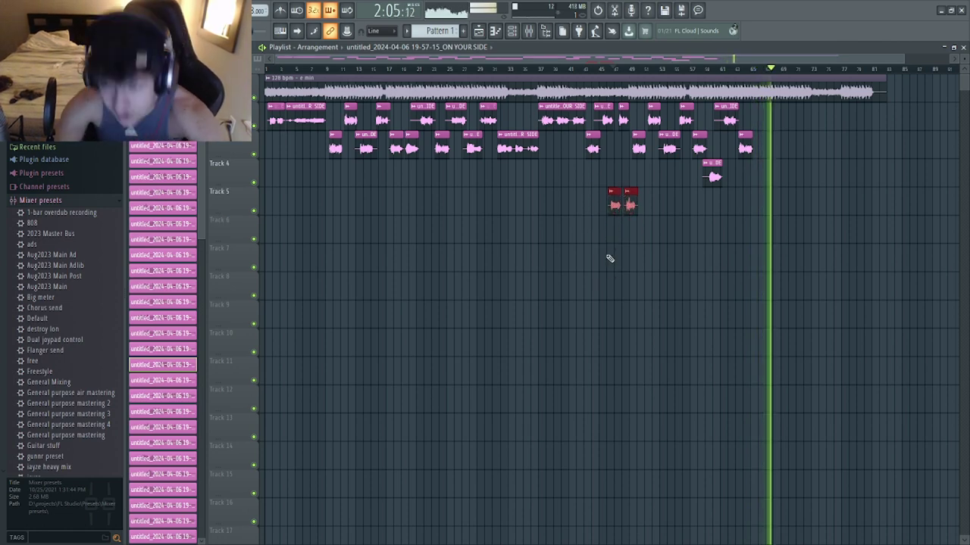
{"action": "key", "text": "shift+Up"}
{"action": "left_click", "coordinate": [530, 199]}
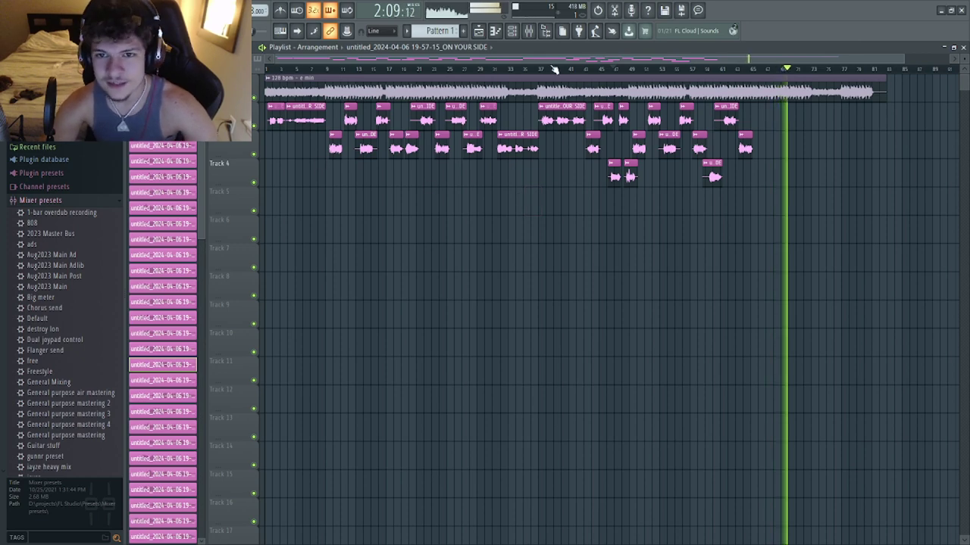
- Play the song from bar 1 and delete the two intro vocal clips before bar 9 on Track 2
{"action": "scroll", "coordinate": [554, 69], "scroll_direction": "down", "scroll_amount": 2}
{"action": "left_click", "coordinate": [268, 70]}
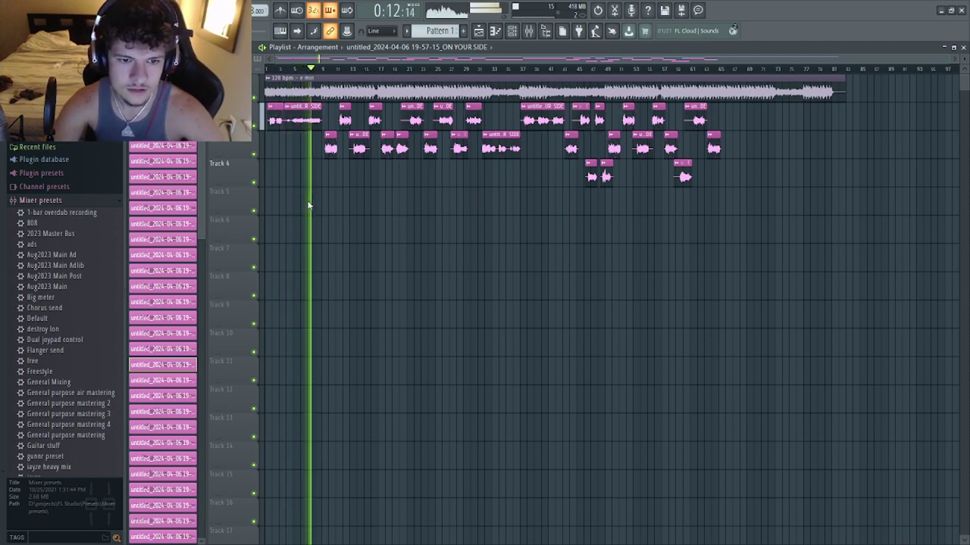
{"action": "right_click", "coordinate": [274, 115]}
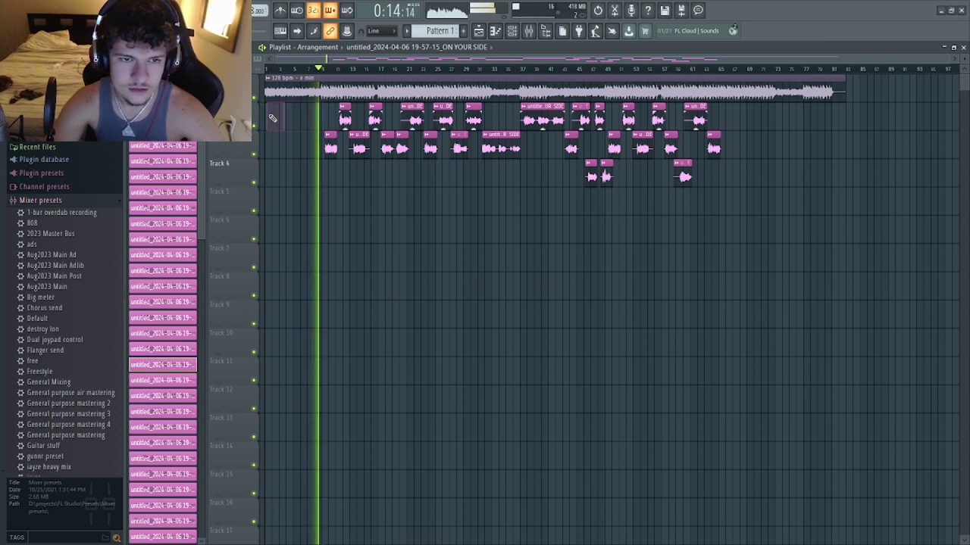
{"action": "scroll", "coordinate": [386, 73], "scroll_direction": "up", "scroll_amount": 2}
{"action": "scroll", "coordinate": [385, 74], "scroll_direction": "down", "scroll_amount": 2}
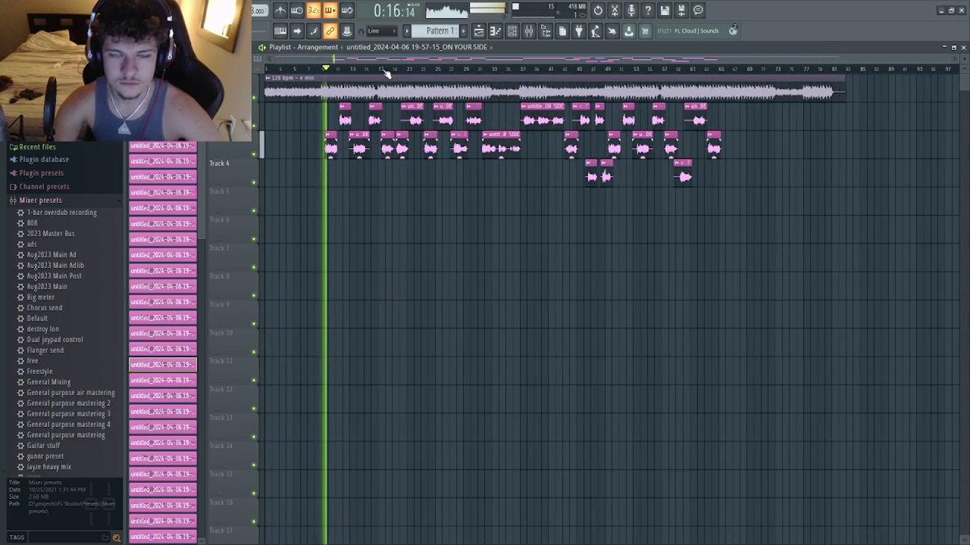
- Check the mixer during playback, return to the playlist, and stop the song
{"action": "left_click", "coordinate": [528, 30]}
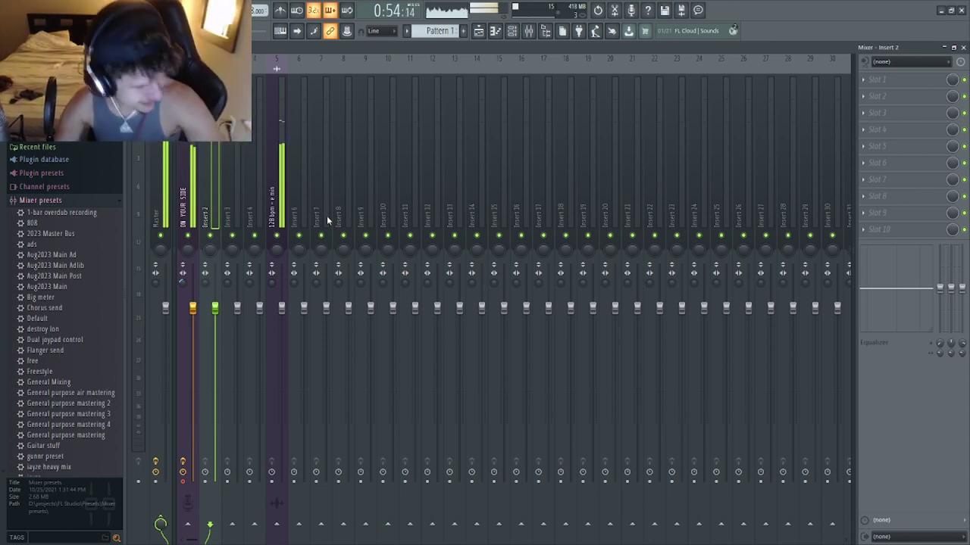
{"action": "key", "text": "F5"}
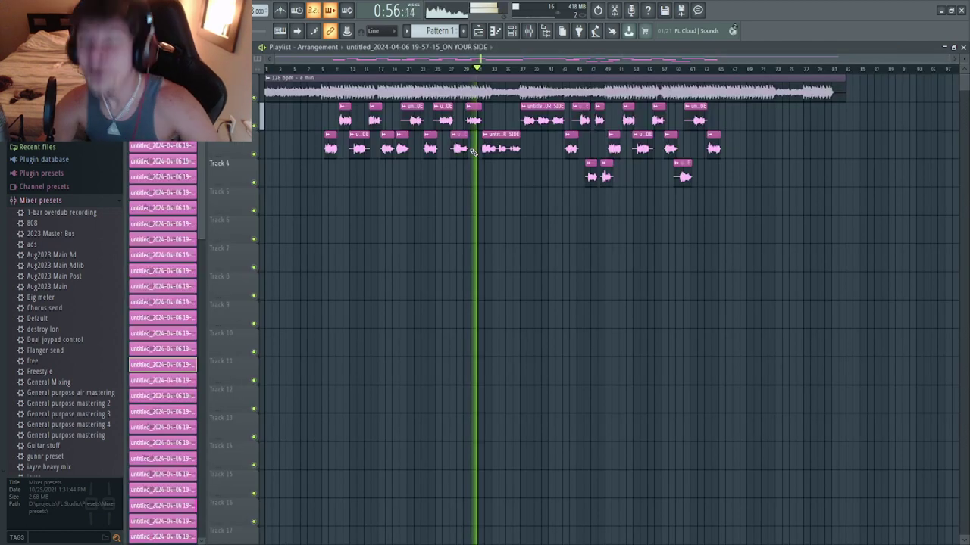
{"action": "key", "text": "space"}
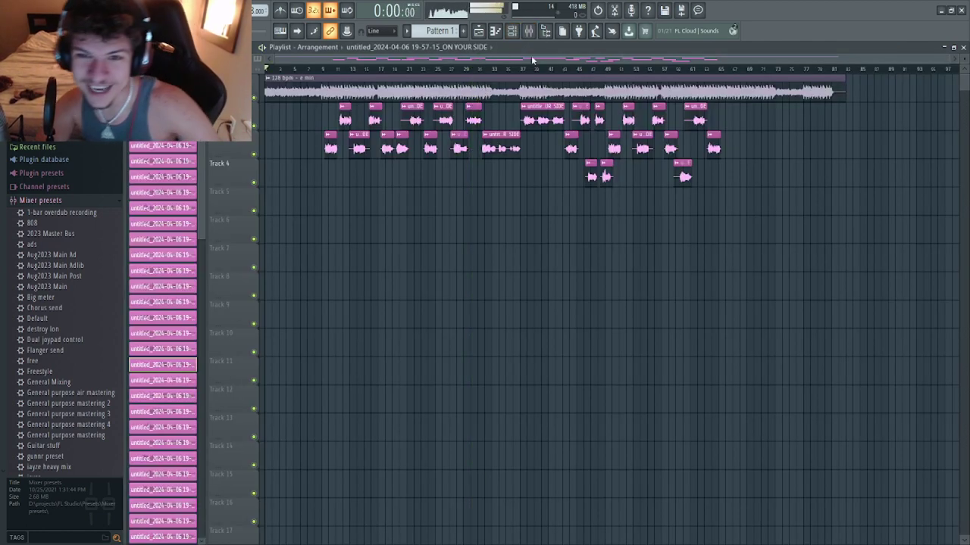
- Load the IAYZE effects preset on mixer Insert 2, and colour the ON YOUR SIDE track red and the IAYZE track blue
{"action": "key", "text": "F9"}
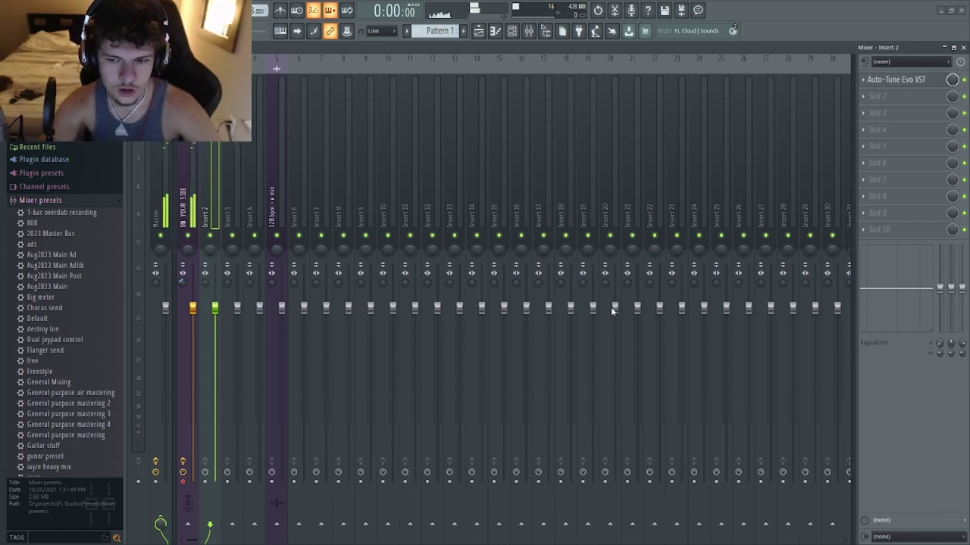
{"action": "left_click", "coordinate": [182, 175]}
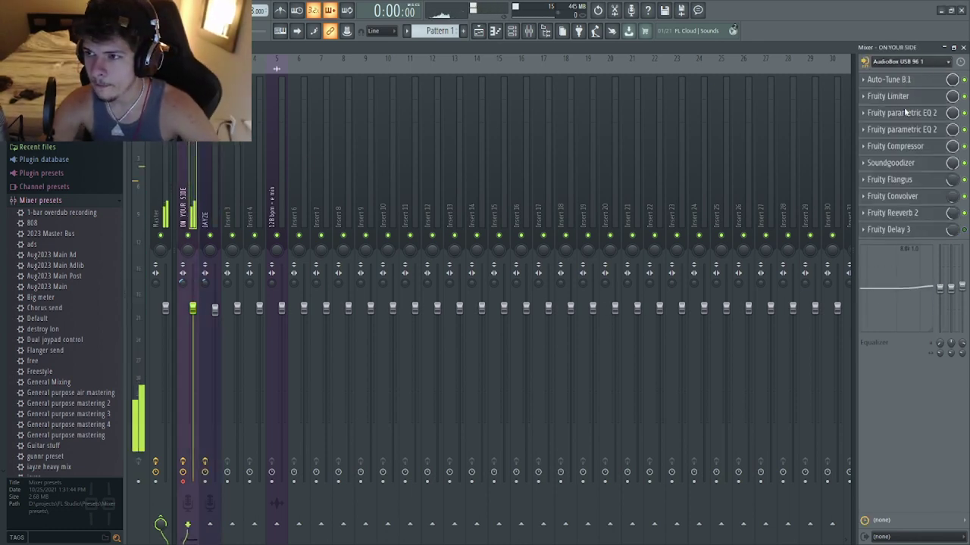
{"action": "left_click", "coordinate": [210, 180]}
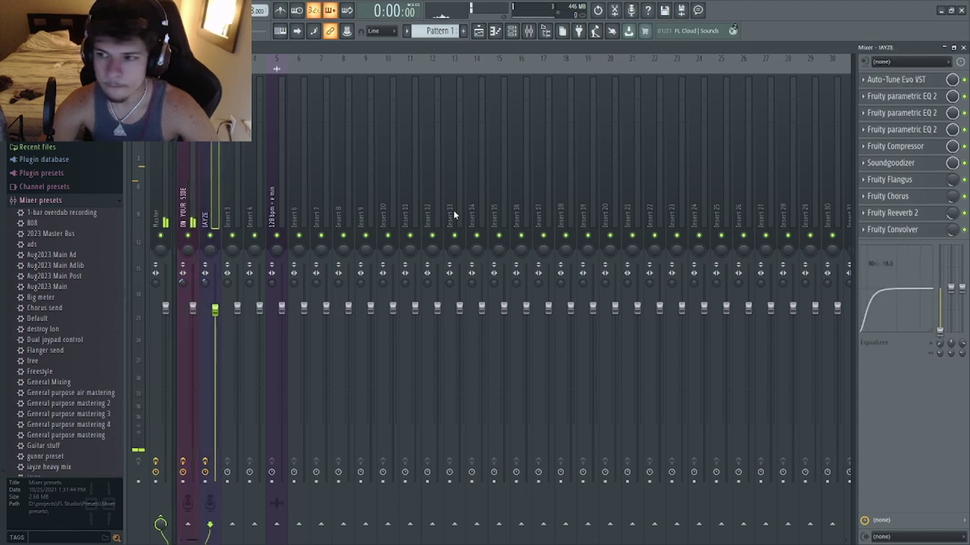
{"action": "left_click", "coordinate": [963, 47]}
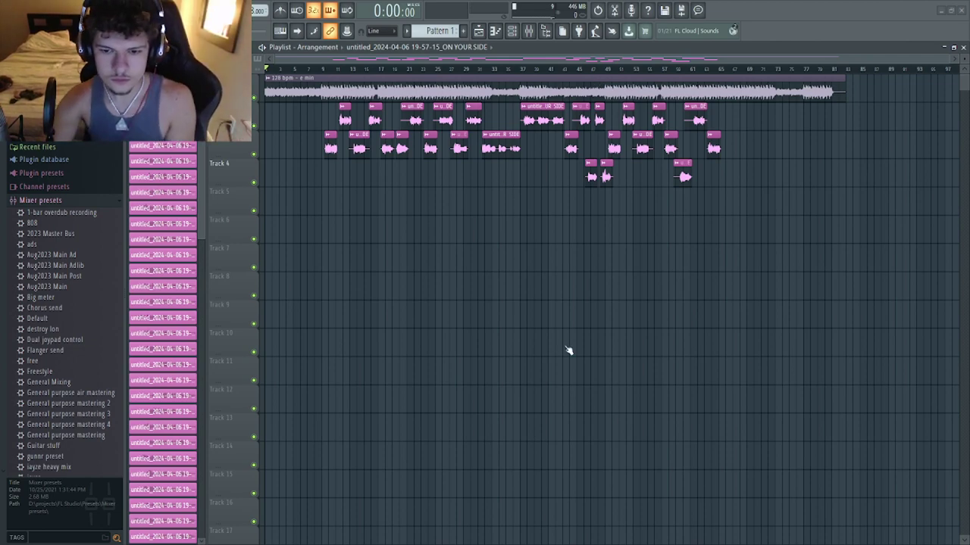
- Replace Insert 2's effects with the ADLIBS preset, and set its Auto-Tune 8 to E Minor with a retune speed of 8
{"action": "left_click", "coordinate": [529, 31]}
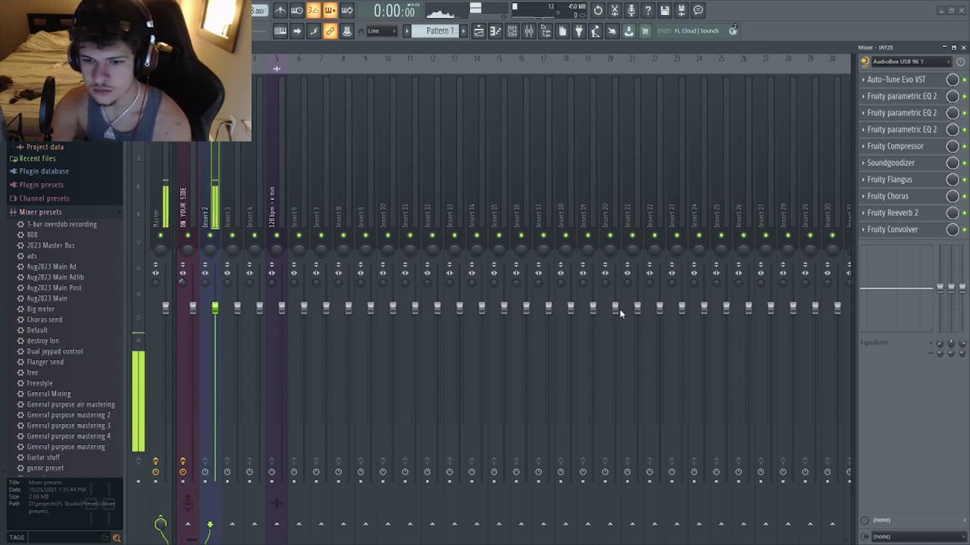
{"action": "key", "text": "ctrl+z"}
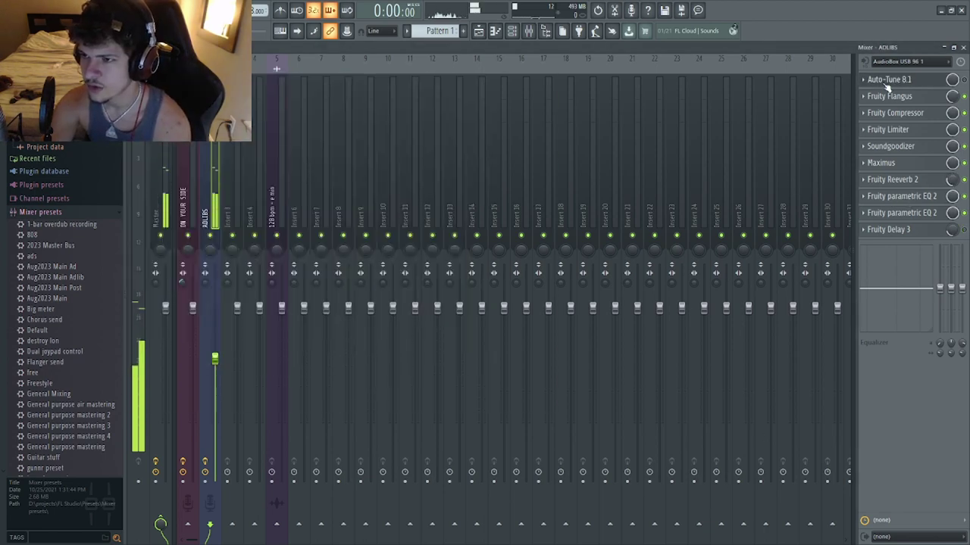
{"action": "left_click", "coordinate": [887, 82]}
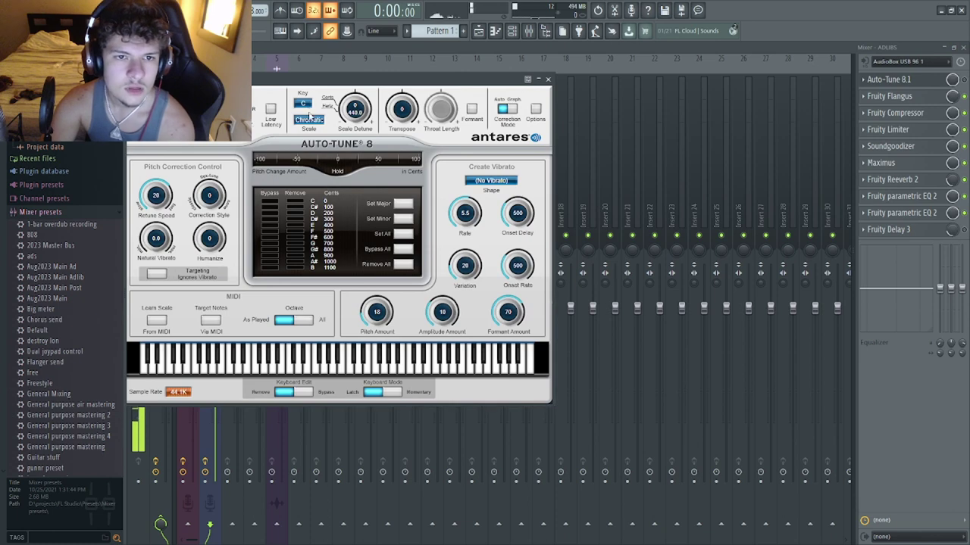
{"action": "left_click", "coordinate": [309, 120]}
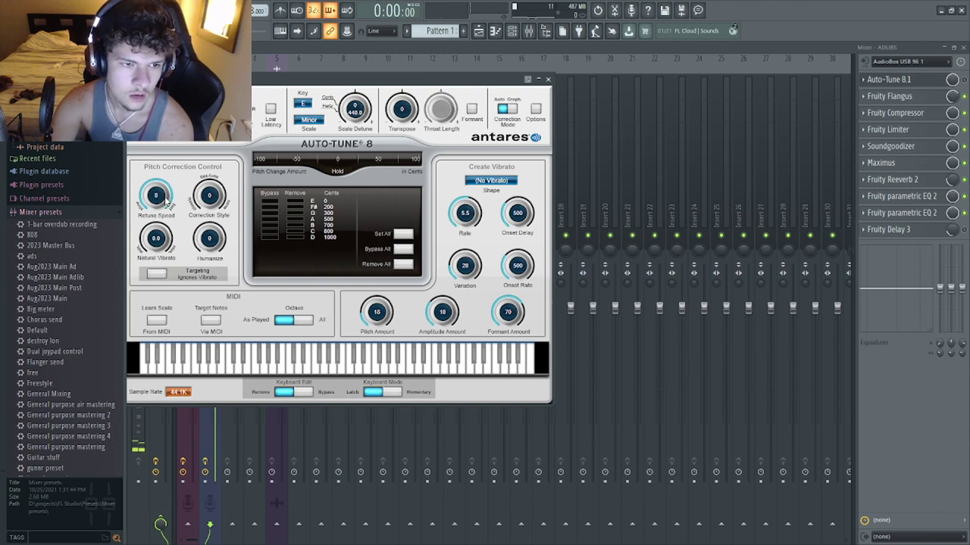
{"action": "left_click", "coordinate": [547, 79]}
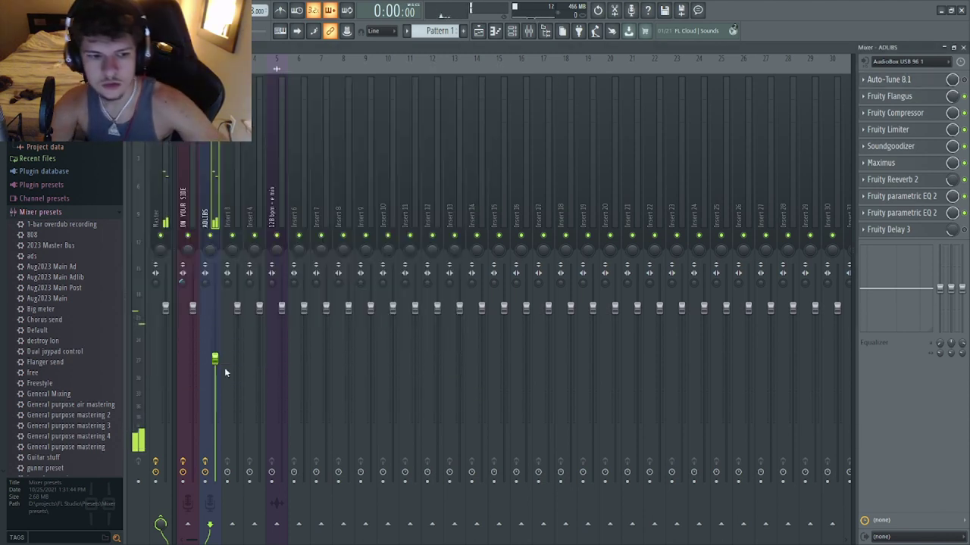
- Play the song while checking the ADLIBS mixer track, stop it, and open that track's Auto-Tune 8
{"action": "key", "text": "F5"}
{"action": "key", "text": "space"}
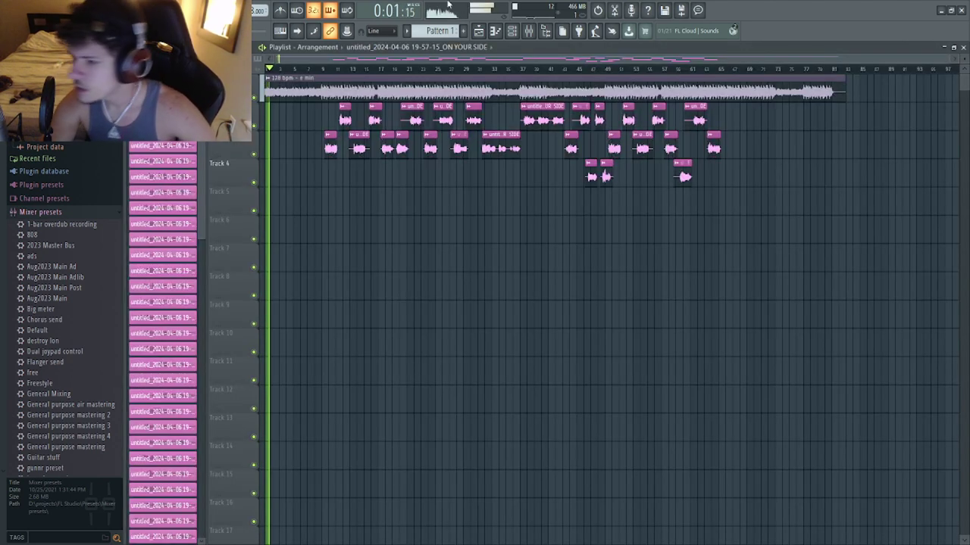
{"action": "left_click", "coordinate": [528, 30]}
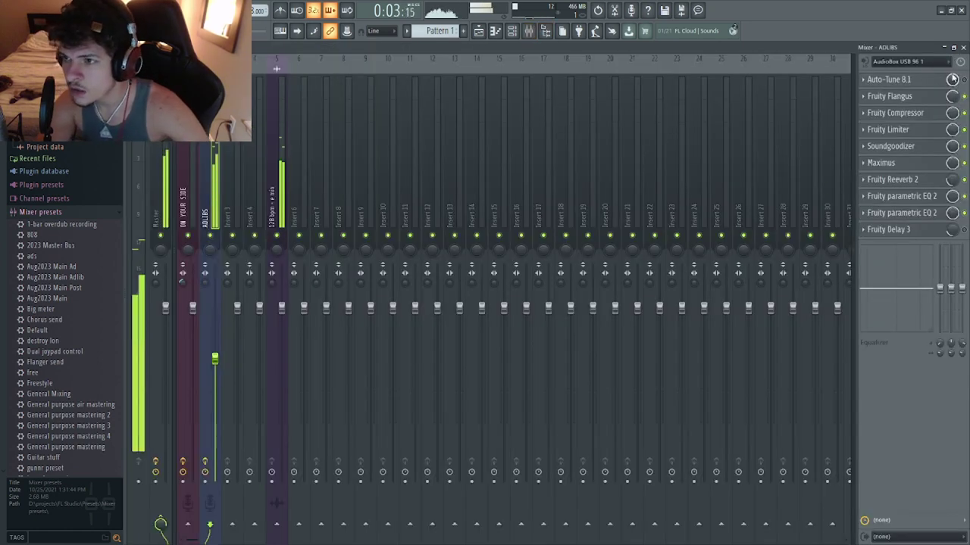
{"action": "key", "text": "F5"}
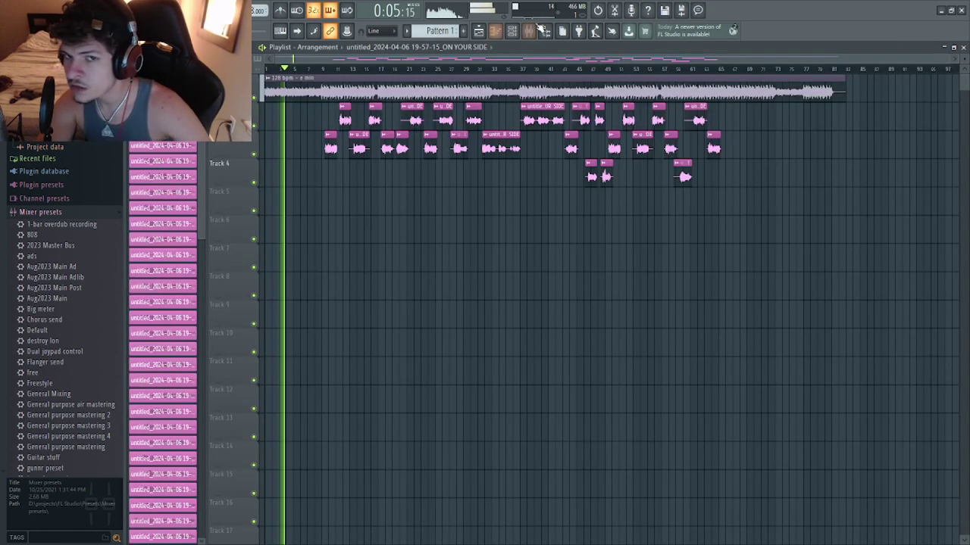
{"action": "key", "text": "space"}
{"action": "key", "text": "F9"}
{"action": "left_click", "coordinate": [899, 83]}
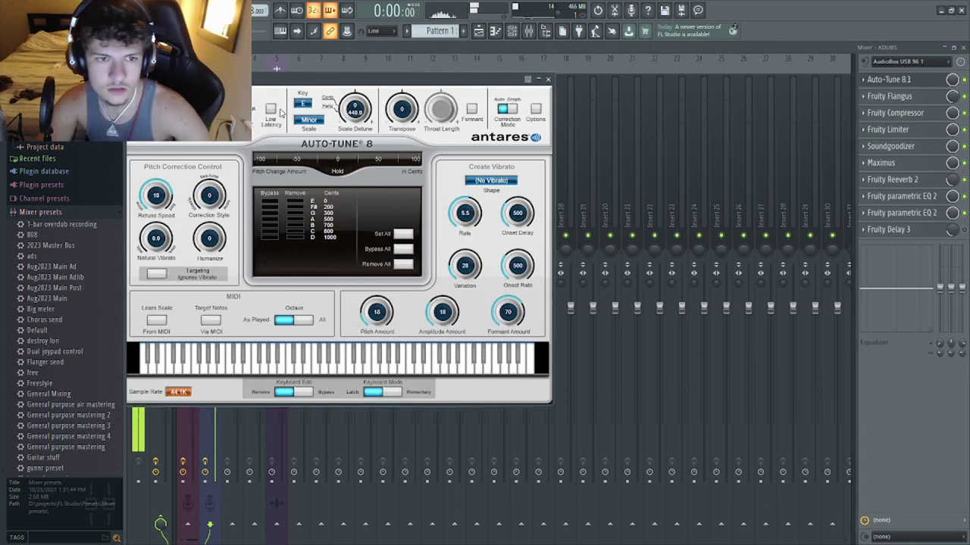
- Record a short trial adlib take from bar 1 on Track 5, stop, and delete the clip
{"action": "key", "text": "F5"}
{"action": "key", "text": "space"}
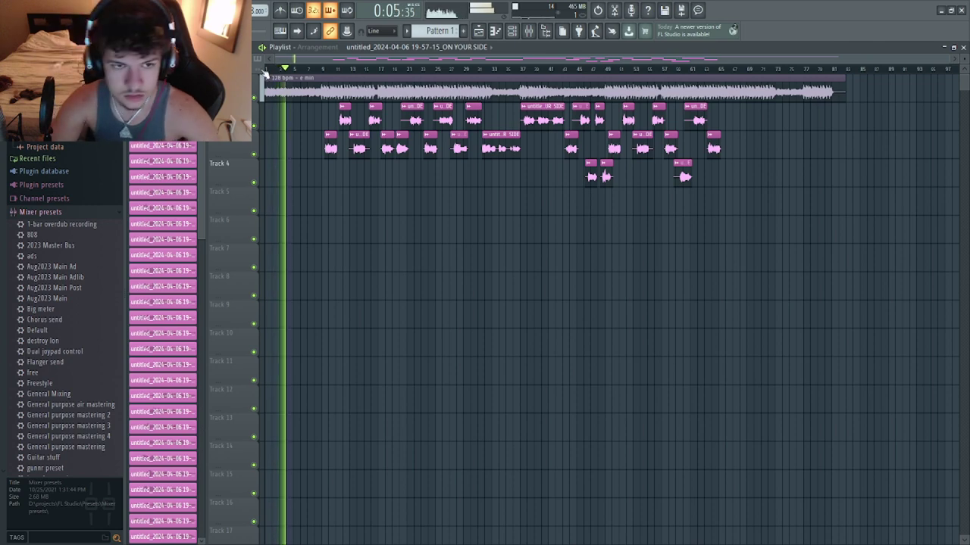
{"action": "key", "text": "space"}
{"action": "key", "text": "F9"}
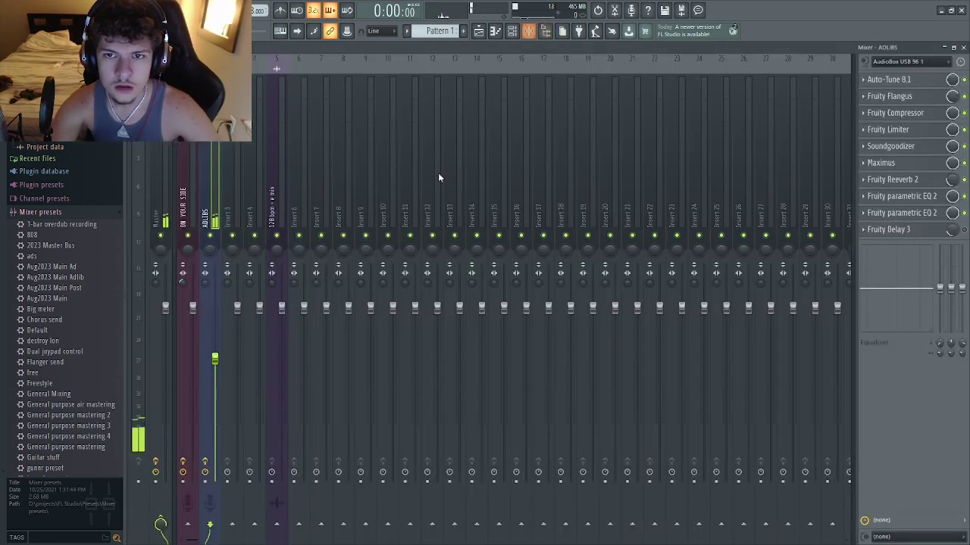
{"action": "key", "text": "F9"}
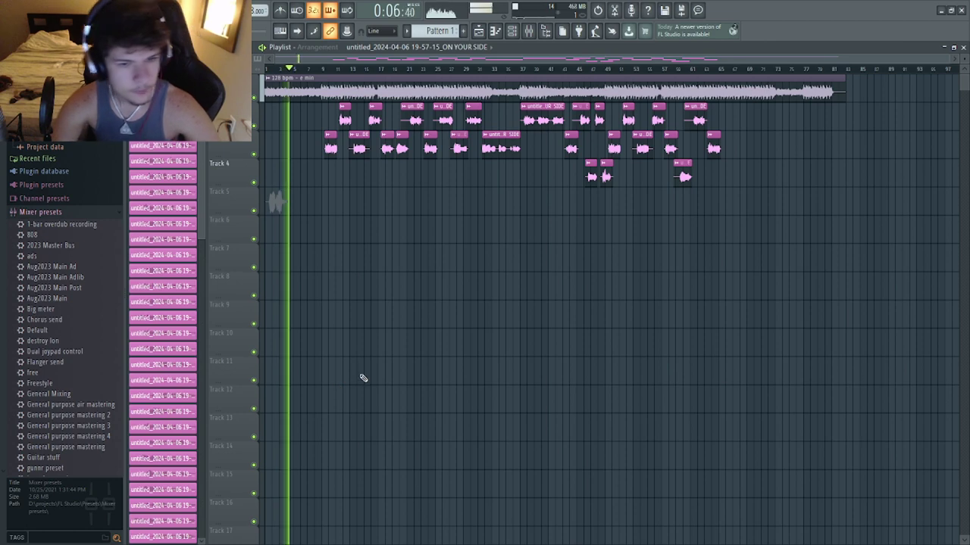
{"action": "key", "text": "space"}
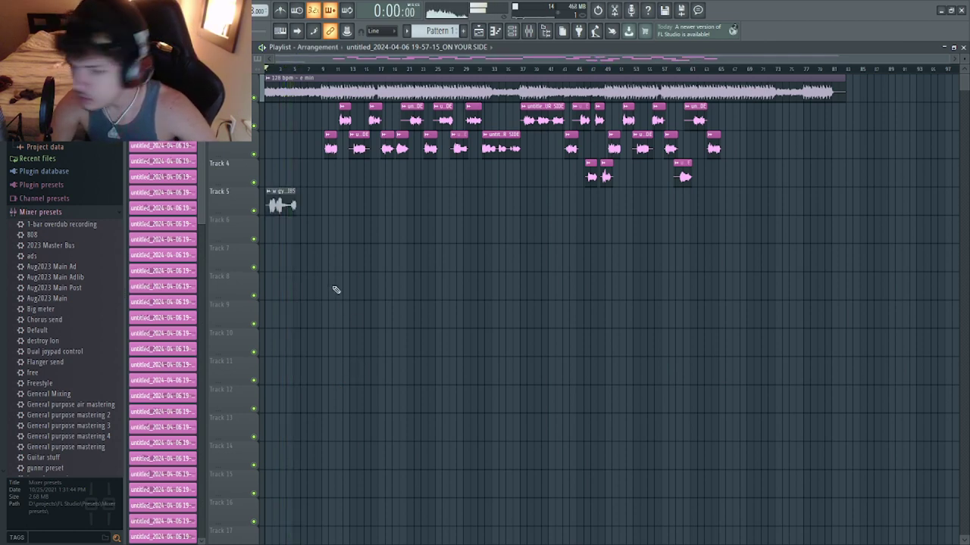
{"action": "right_click", "coordinate": [298, 207]}
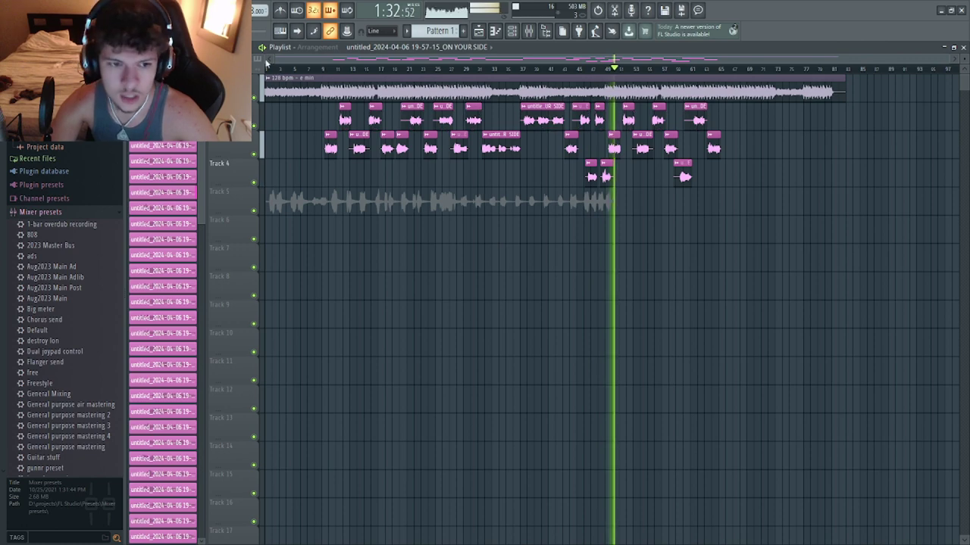
- Record the adlib take on Track 5 from bar 1 to about bar 49, and play it back from about bar 23
{"action": "key", "text": "space"}
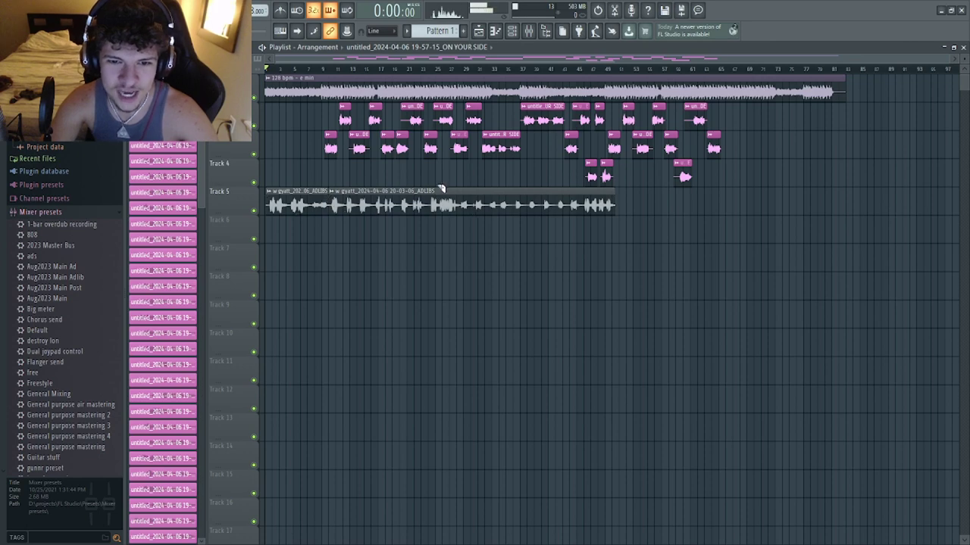
{"action": "left_click", "coordinate": [425, 68]}
{"action": "key", "text": "space"}
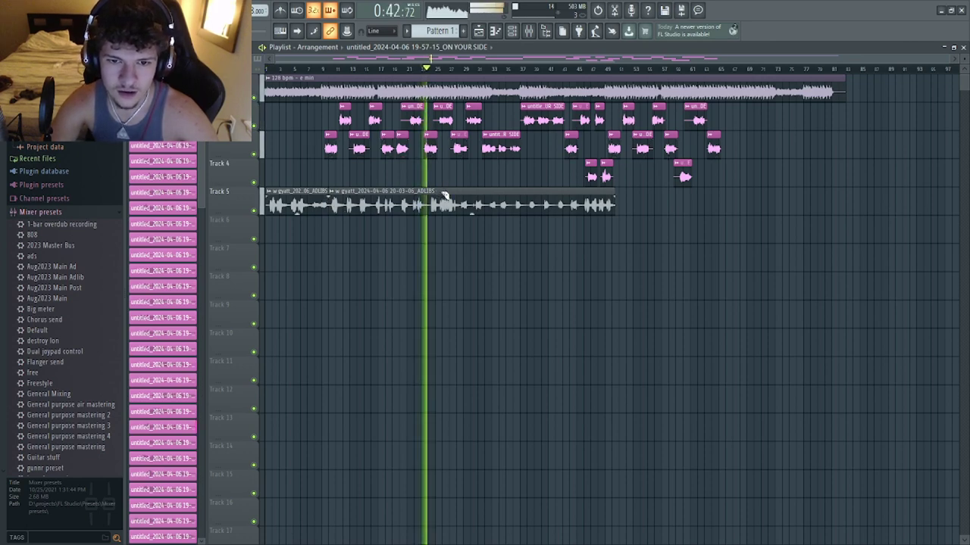
- Try to slice the long adlib clip on Track 5 at about bar 25 and reposition the piece
{"action": "left_click", "coordinate": [439, 226]}
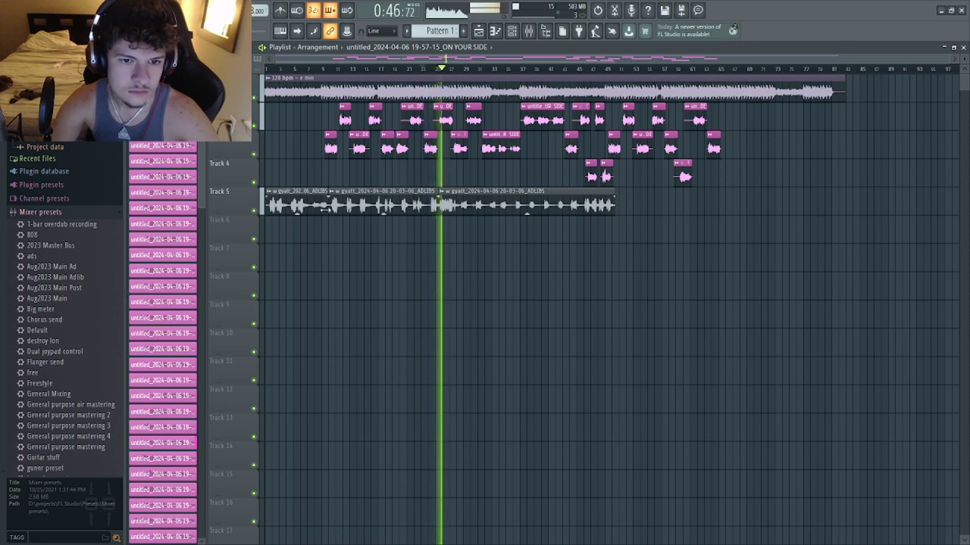
{"action": "left_click", "coordinate": [350, 206]}
{"action": "mouse_move", "coordinate": [350, 206]}
{"action": "left_mouse_down"}
{"action": "mouse_move", "coordinate": [631, 206]}
{"action": "mouse_move", "coordinate": [349, 206]}
{"action": "left_mouse_up"}
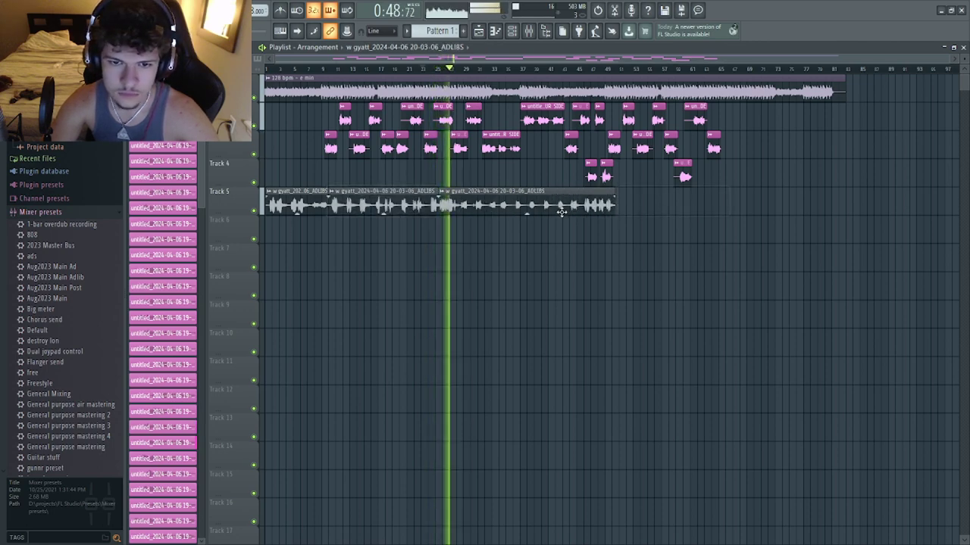
- Duplicate the long adlib clip on Track 5 so the copy starts at about bar 49, and trim it to the end of the beat
{"action": "left_click", "coordinate": [342, 188]}
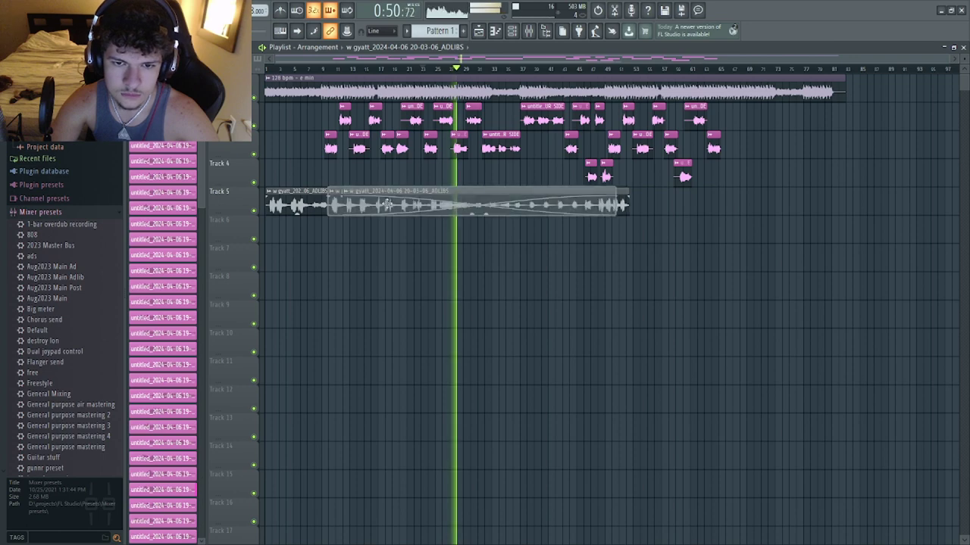
{"action": "key", "text": "ctrl+b"}
{"action": "left_click", "coordinate": [616, 70]}
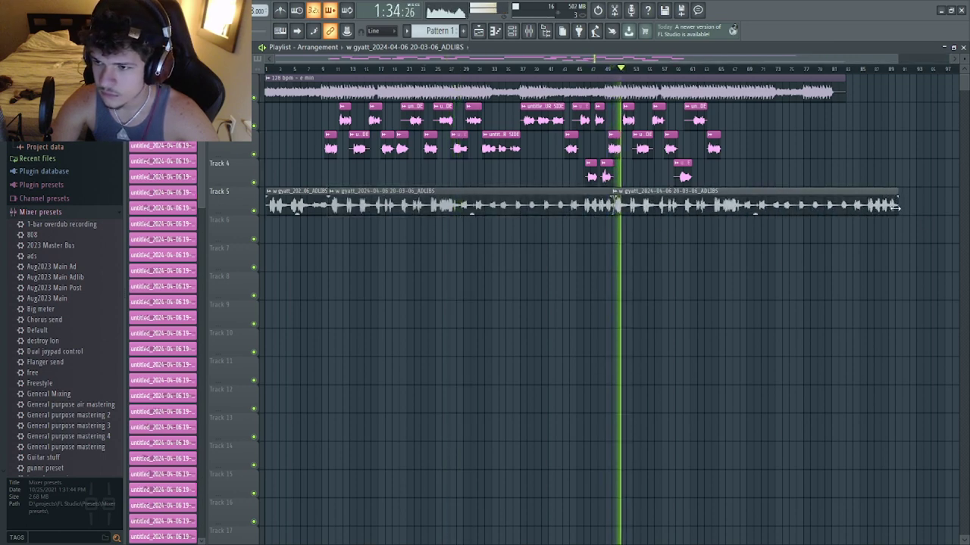
{"action": "left_click_drag", "start_coordinate": [895, 205], "coordinate": [846, 212]}
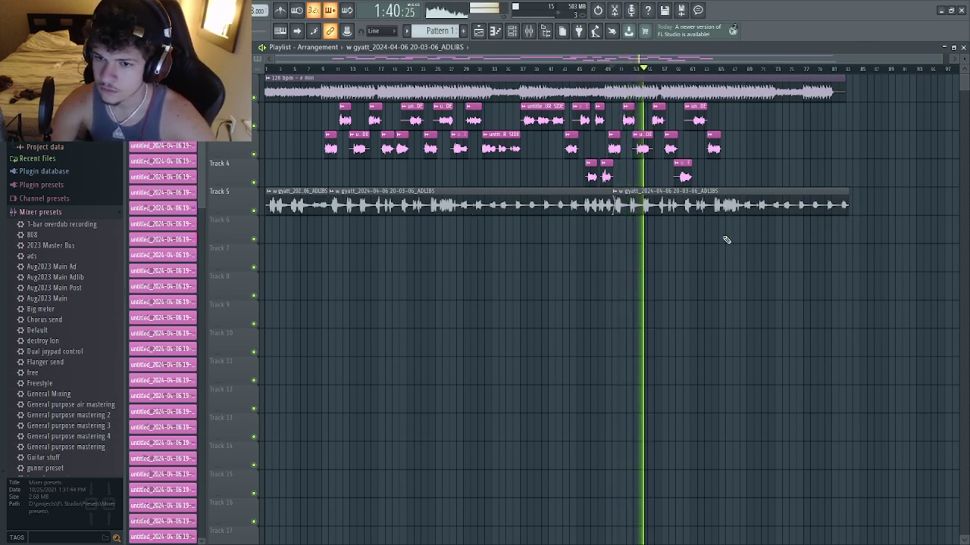
- Lower the ADLIBS mixer fader slightly during playback and return to the playlist
{"action": "left_click", "coordinate": [544, 30]}
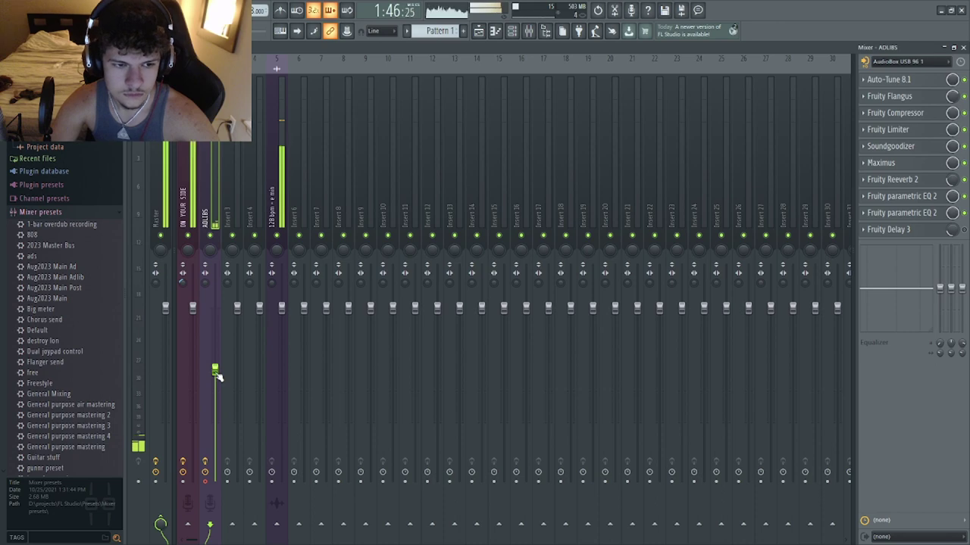
{"action": "key", "text": "F9"}
- Check the long adlib clip's channel settings, and listen to Track 5 briefly in solo
{"action": "double_click", "coordinate": [462, 206]}
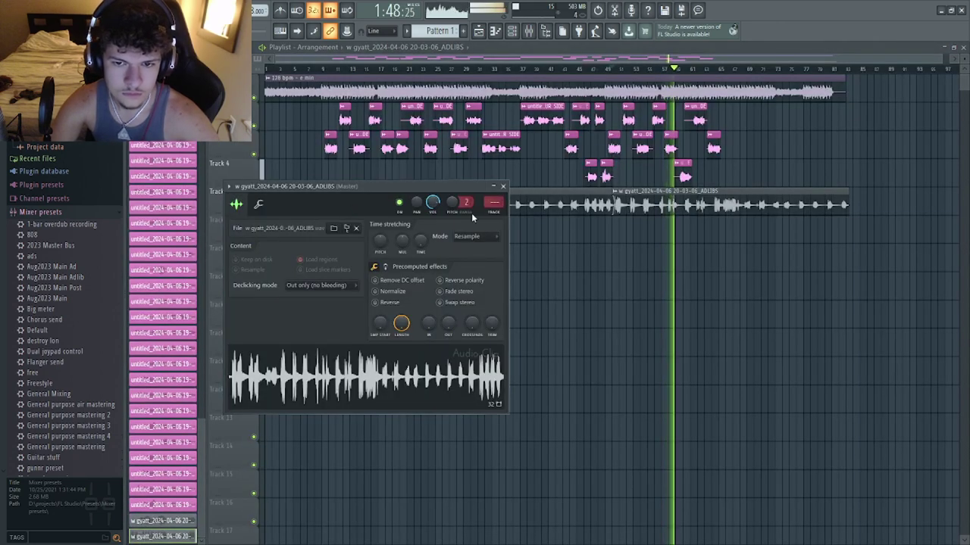
{"action": "left_click", "coordinate": [502, 186]}
{"action": "right_click", "coordinate": [253, 211]}
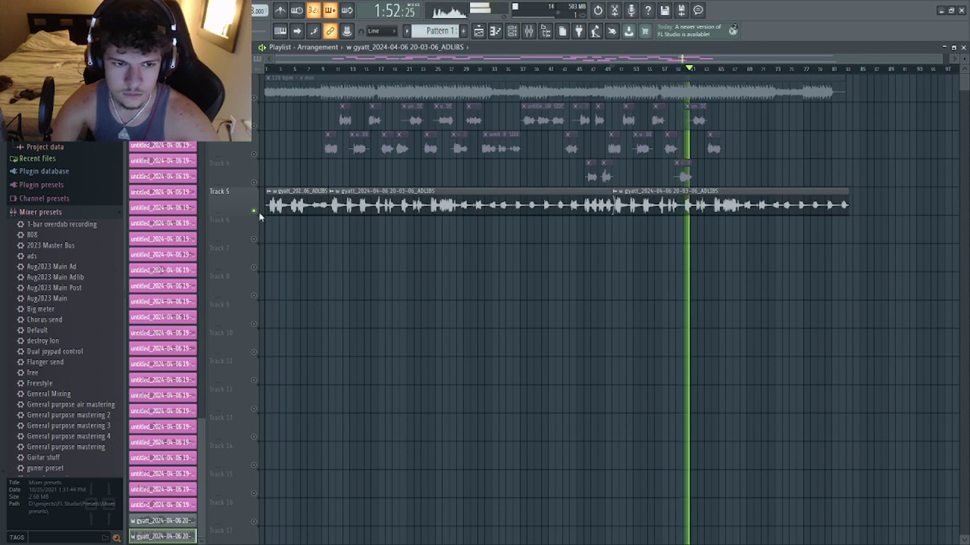
{"action": "right_click", "coordinate": [254, 211]}
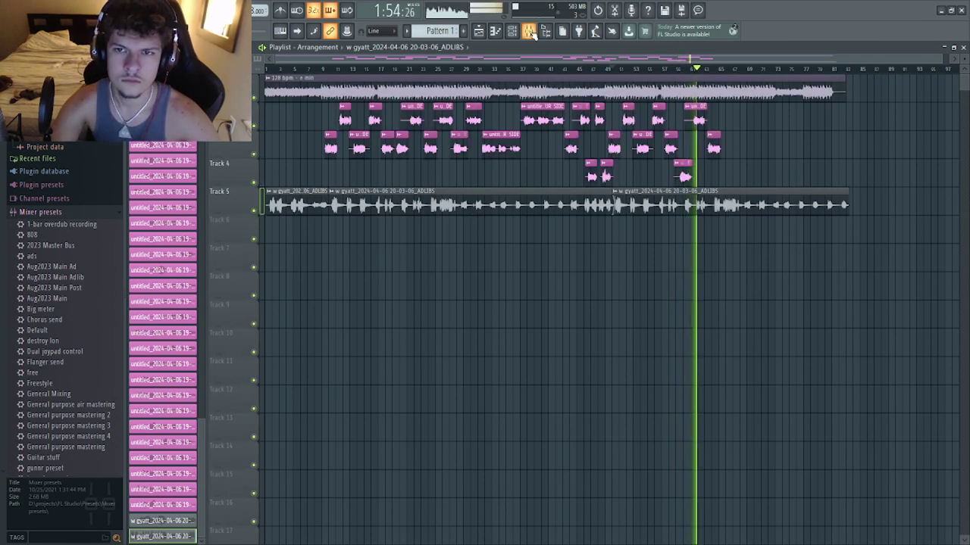
- Clear the ADLIBS effects preset from mixer Insert 2 and return to the playlist
{"action": "left_click", "coordinate": [528, 30]}
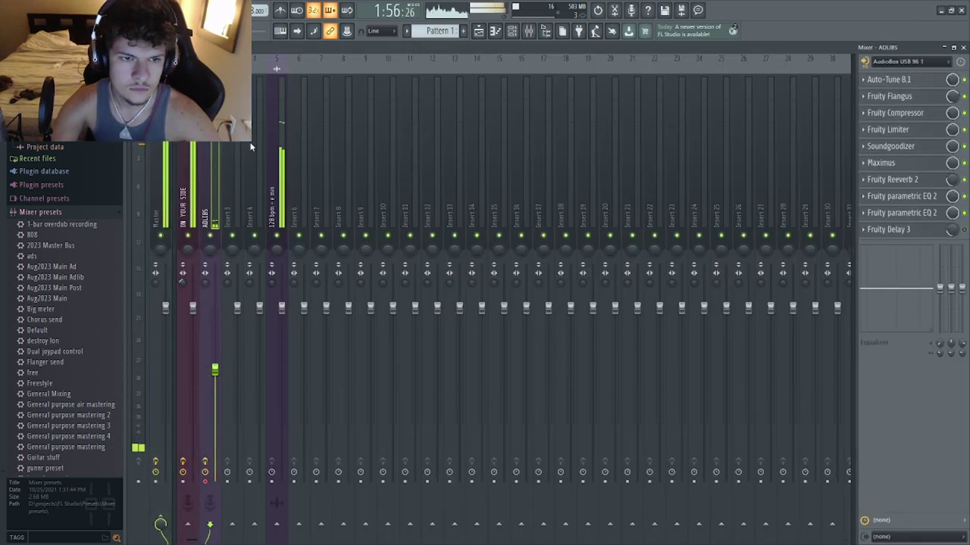
{"action": "key", "text": "ctrl+z"}
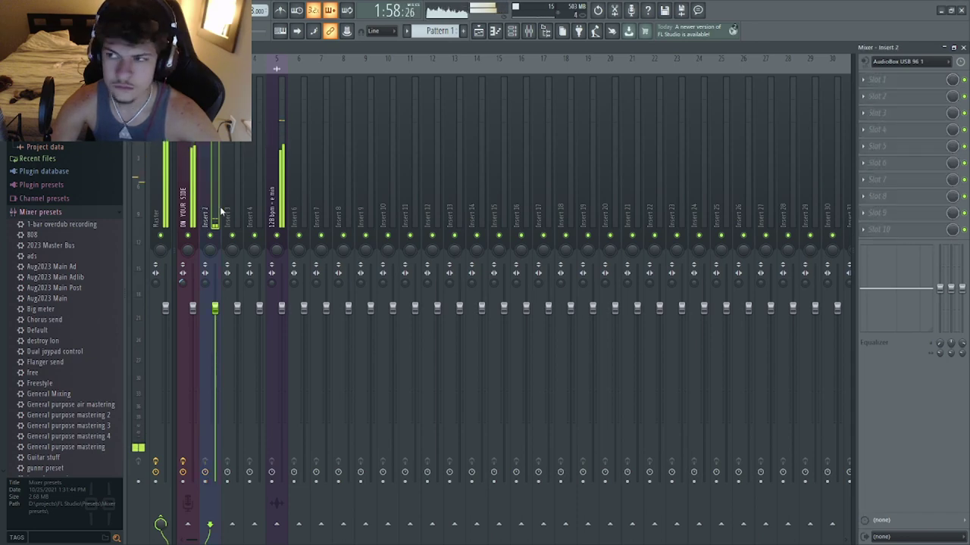
{"action": "key", "text": "F9"}
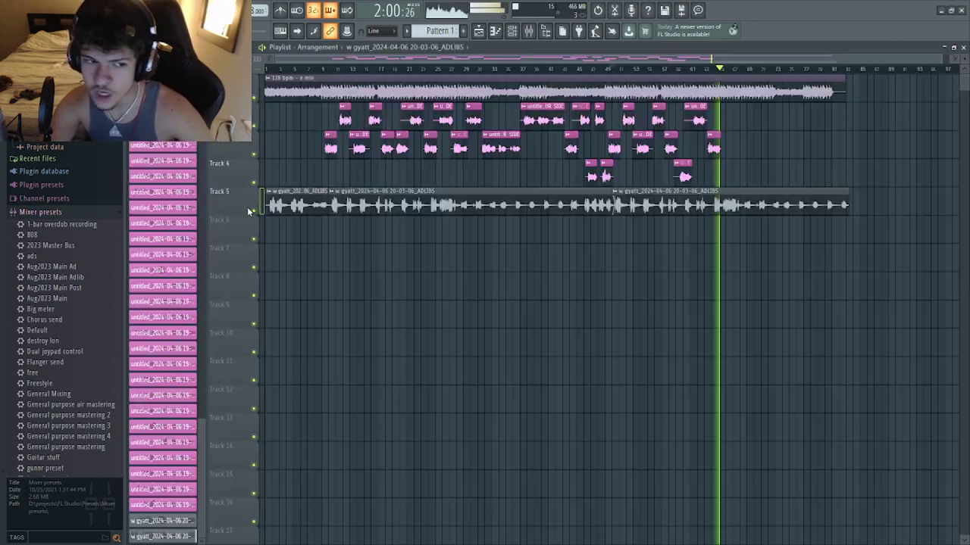
- Load the ON YOUR SIDE ADLIB #2 effects preset on mixer Insert 3, with its Auto-Tune 8 set to E Minor
{"action": "double_click", "coordinate": [498, 194]}
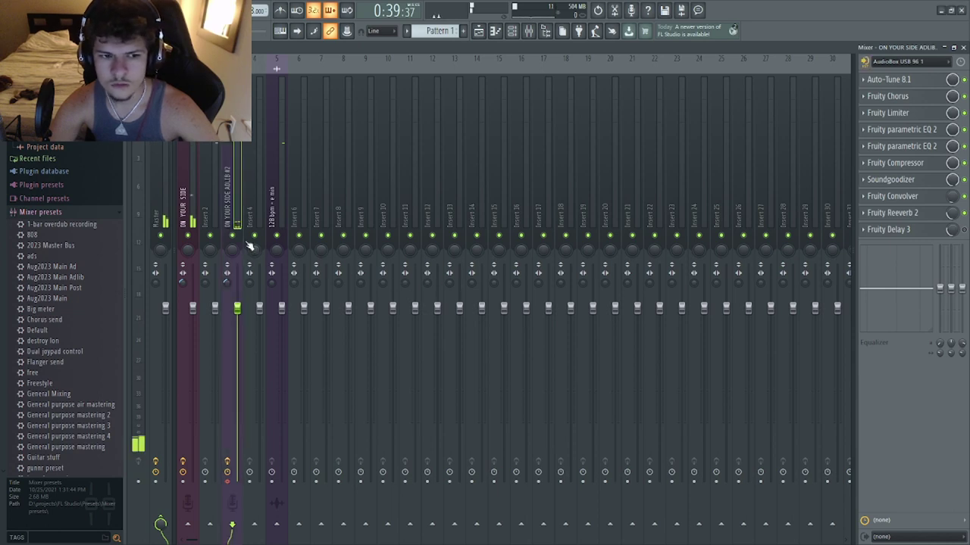
{"action": "left_click", "coordinate": [893, 80]}
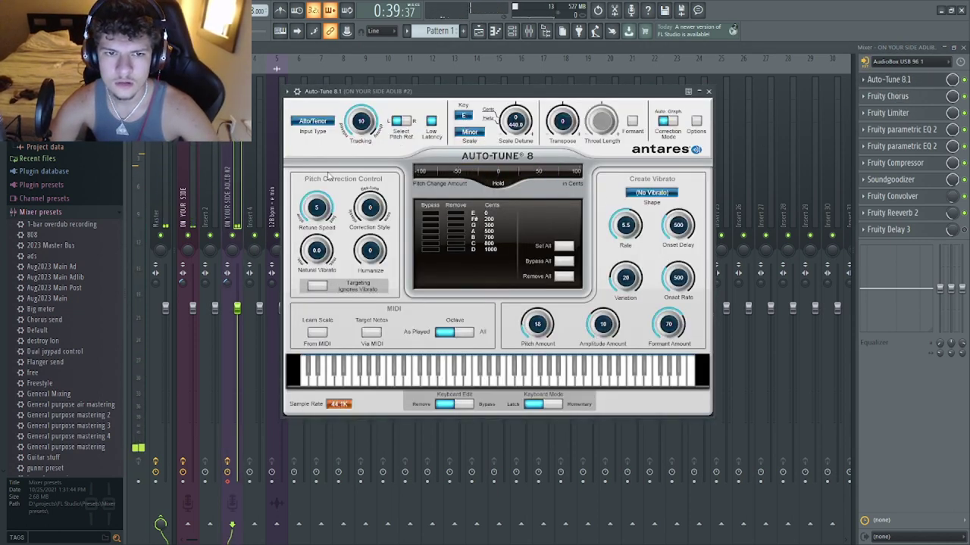
- Shape the ON YOUR SIDE ADLIB #2 track's EQ with cuts at 90 Hz and 1.0 kHz and a slight boost at 8.0 kHz
{"action": "left_click", "coordinate": [945, 298]}
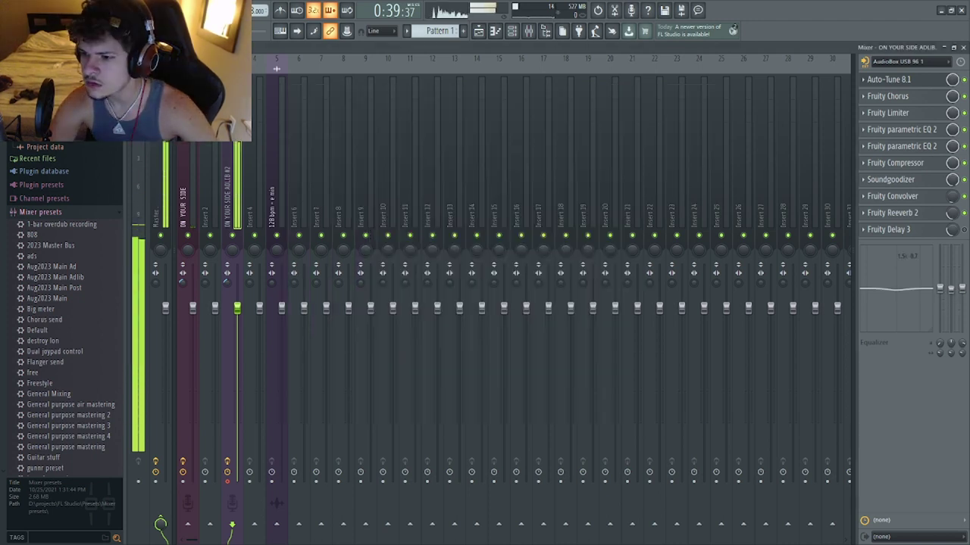
{"action": "left_click_drag", "start_coordinate": [947, 344], "coordinate": [948, 353]}
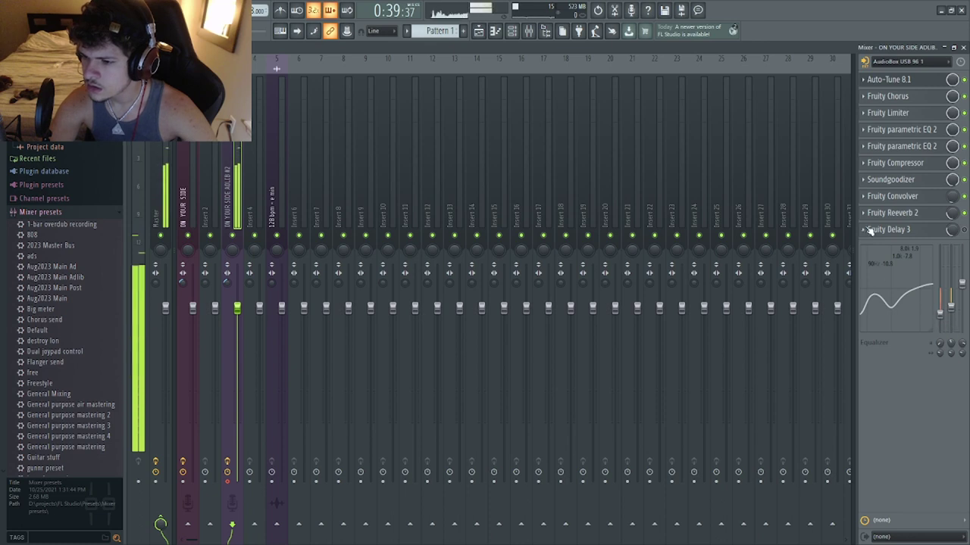
- Run the song twice from bar 9 in the playlist to audition the new adlib track, stopping after each pass
{"action": "key", "text": "F5"}
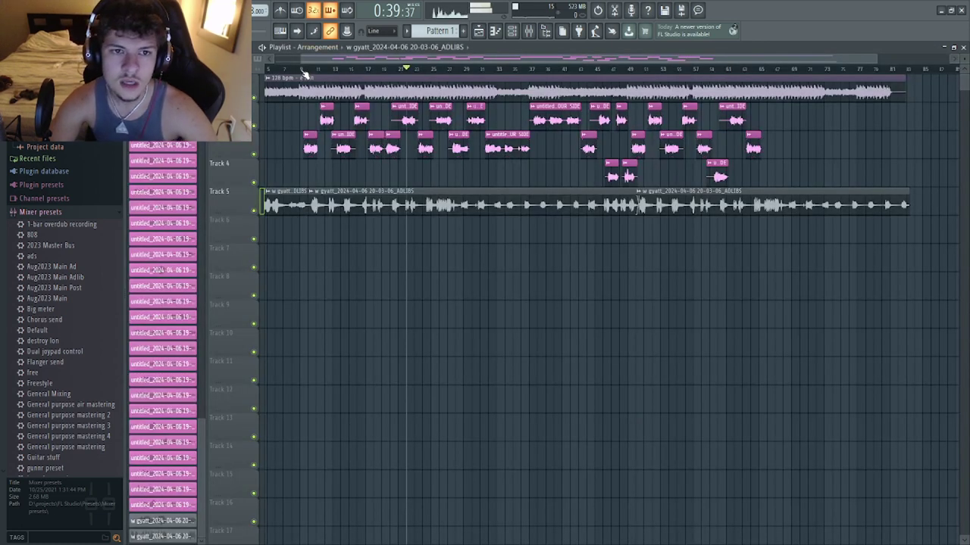
{"action": "left_click", "coordinate": [303, 74]}
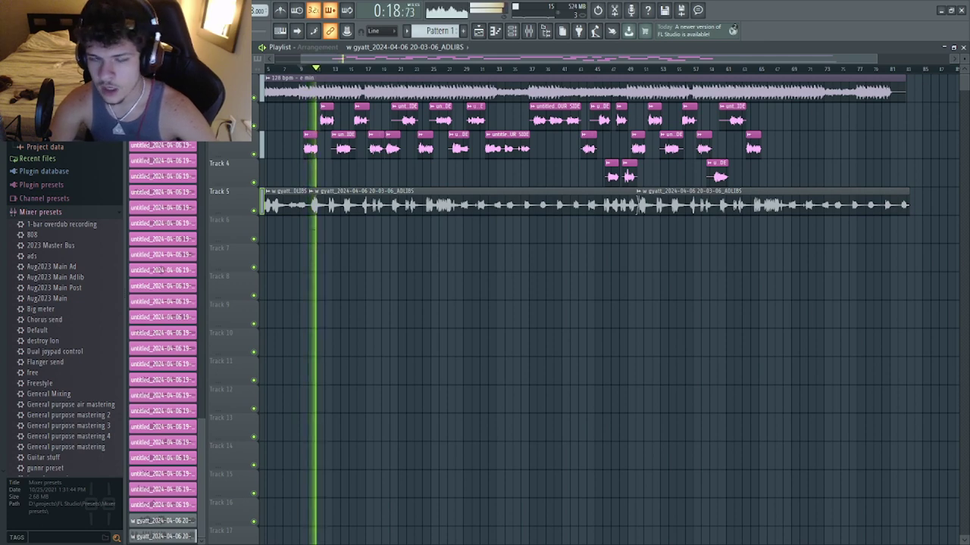
{"action": "key", "text": "space"}
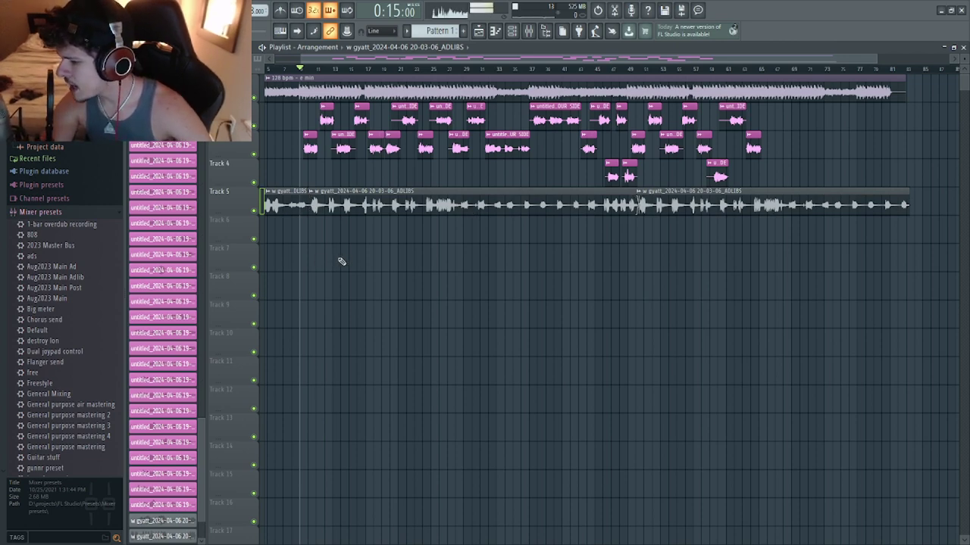
{"action": "key", "text": "space"}
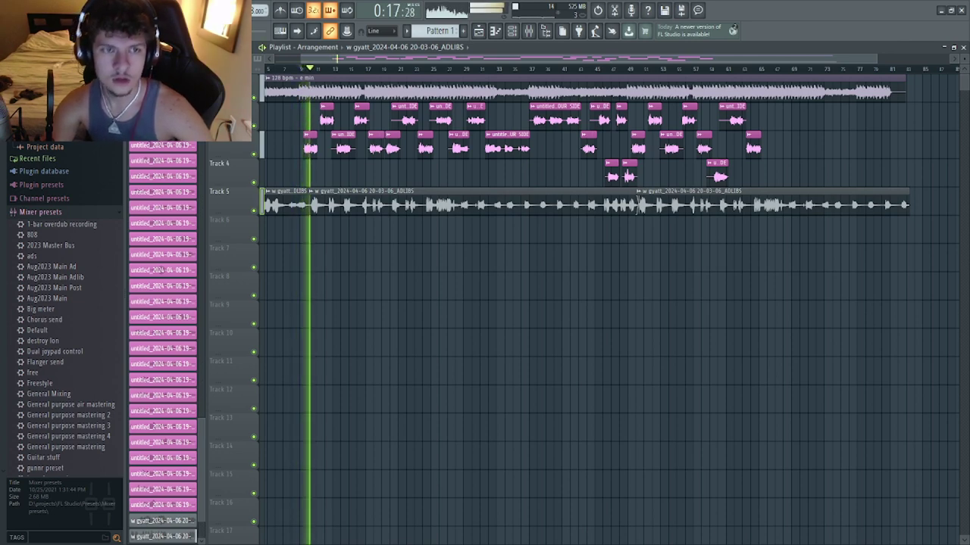
{"action": "key", "text": "space"}
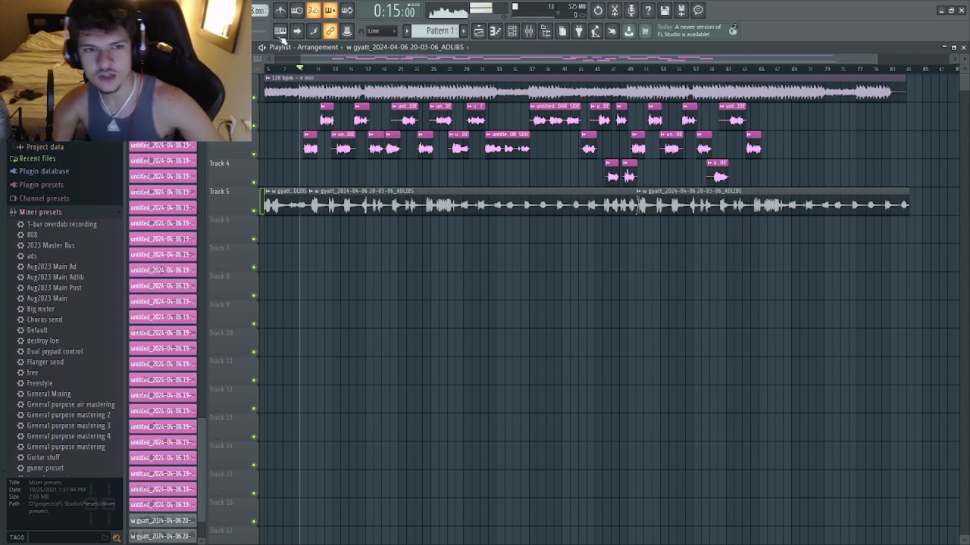
- Record an ON YOUR SIDE ADLIB #2 take onto Track 6, spanning about bar 11 to bar 46
{"action": "key", "text": "space"}
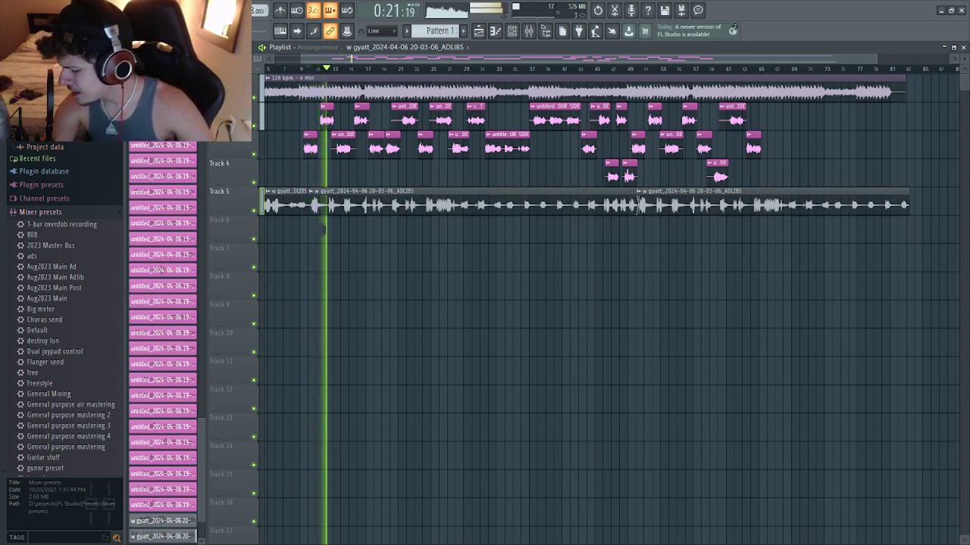
{"action": "key", "text": "space"}
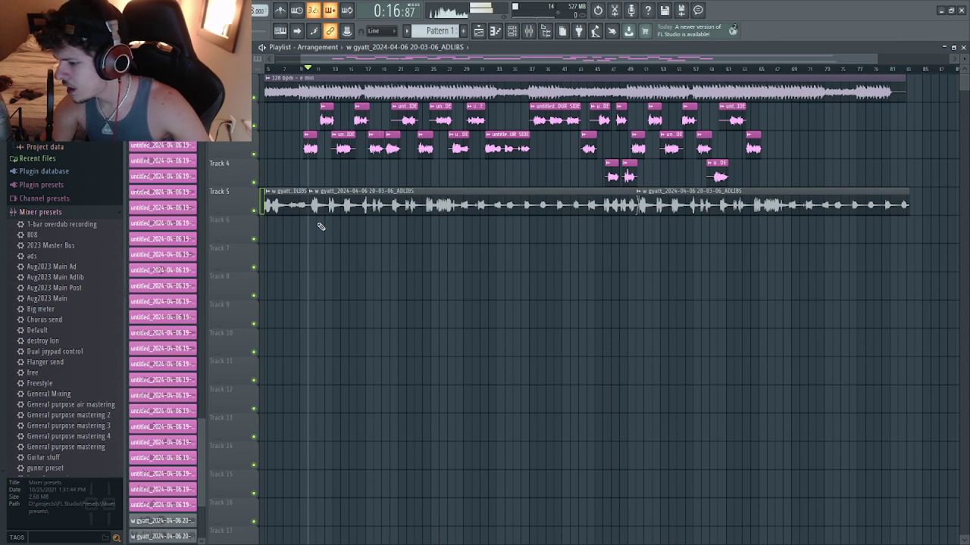
{"action": "key", "text": "space"}
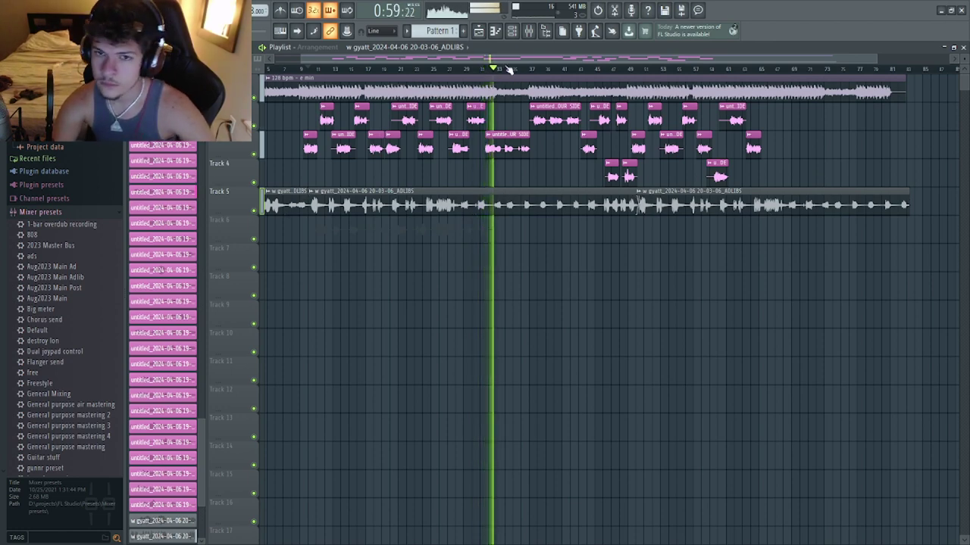
{"action": "scroll", "coordinate": [509, 70], "scroll_direction": "up", "scroll_amount": 2}
{"action": "scroll", "coordinate": [510, 70], "scroll_direction": "down", "scroll_amount": 3}
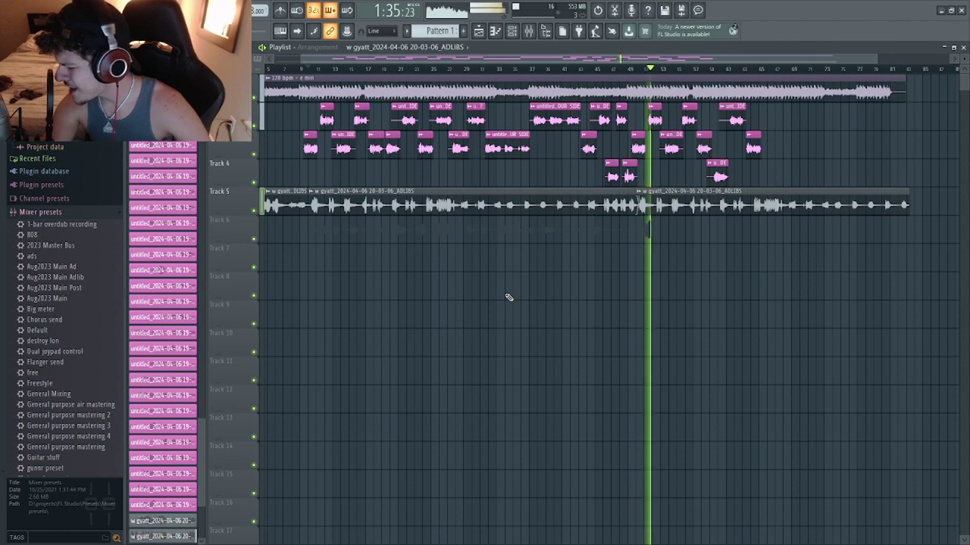
{"action": "key", "text": "space"}
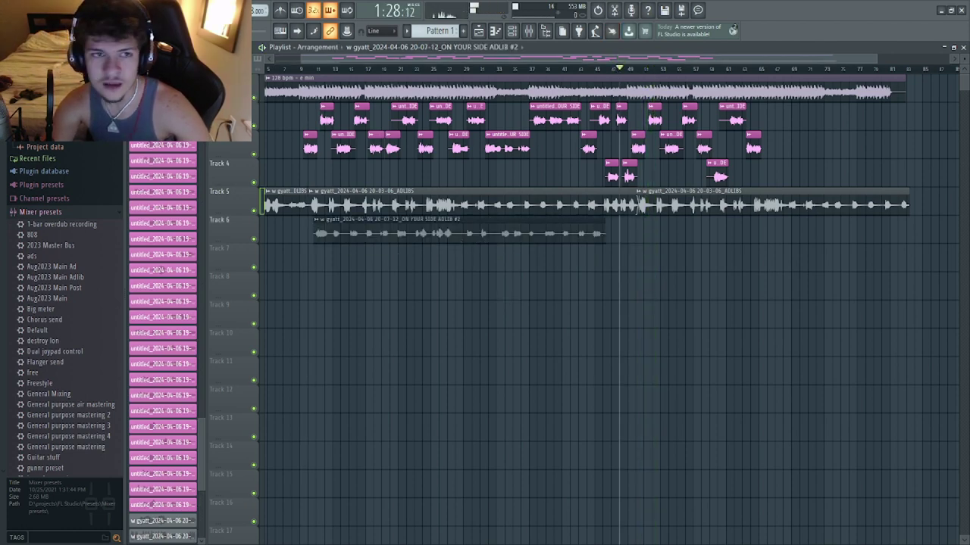
{"action": "key", "text": "space"}
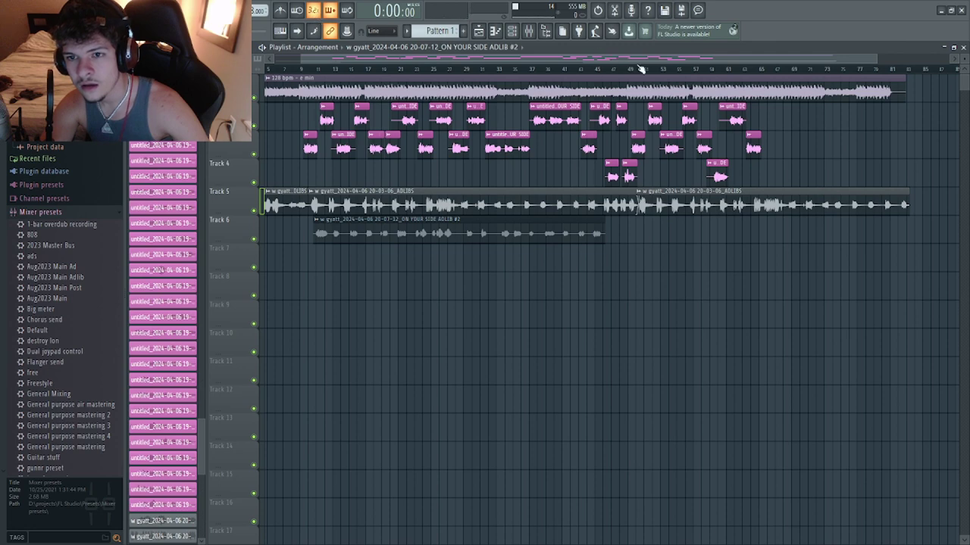
{"action": "key", "text": "space"}
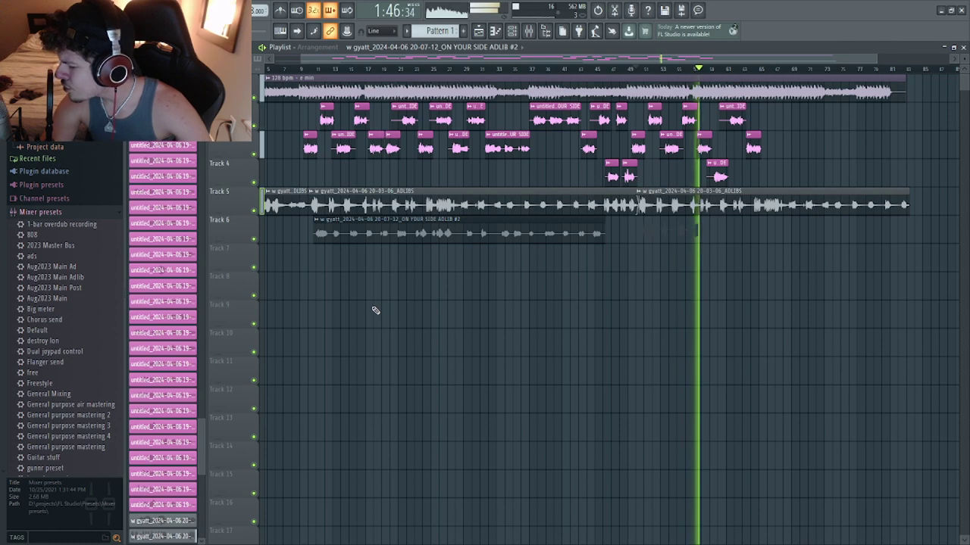
{"action": "key", "text": "space"}
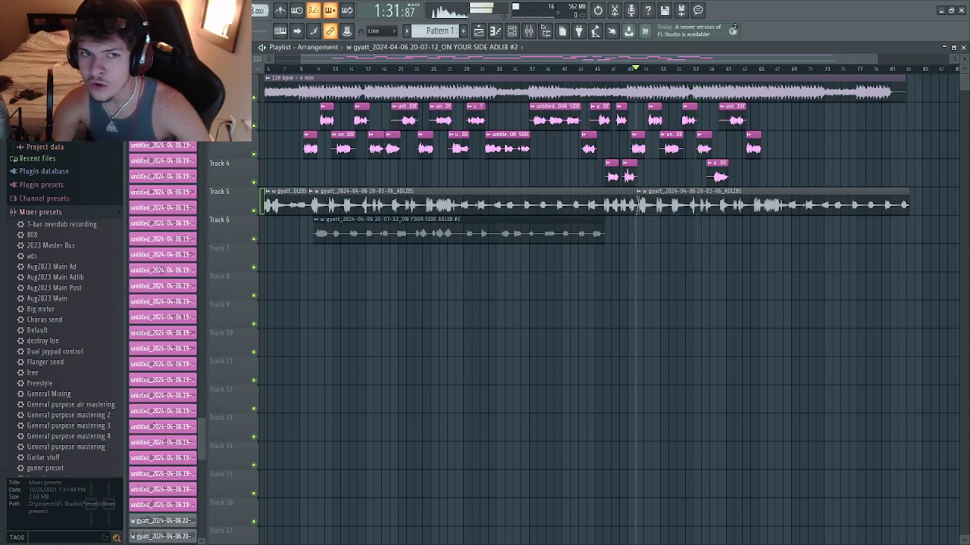
- Raise the ON YOUR SIDE ADLIB #2 track's volume fader in the mixer and return to the playlist
{"action": "left_click", "coordinate": [532, 33]}
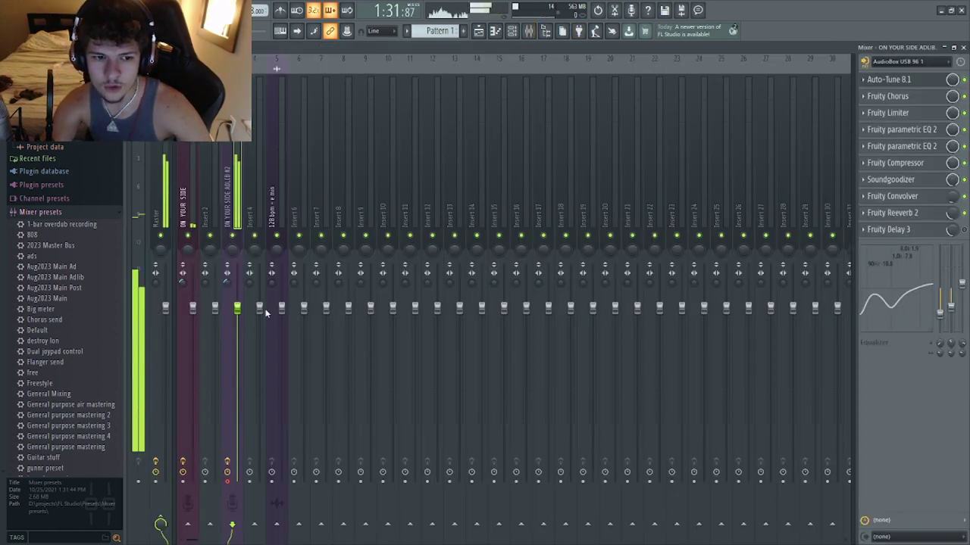
{"action": "key", "text": "F9"}
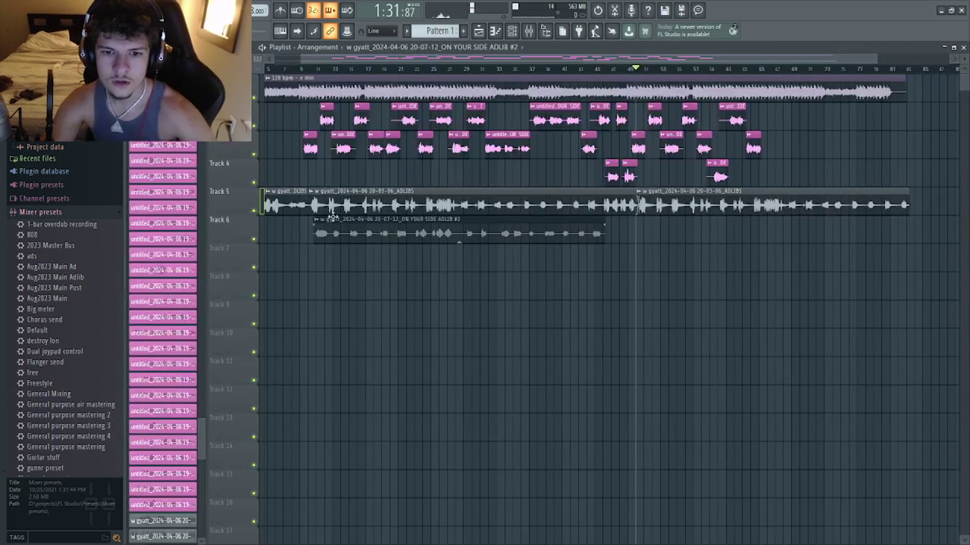
{"action": "double_click", "coordinate": [377, 230]}
{"action": "left_click", "coordinate": [438, 119]}
{"action": "left_click", "coordinate": [529, 31]}
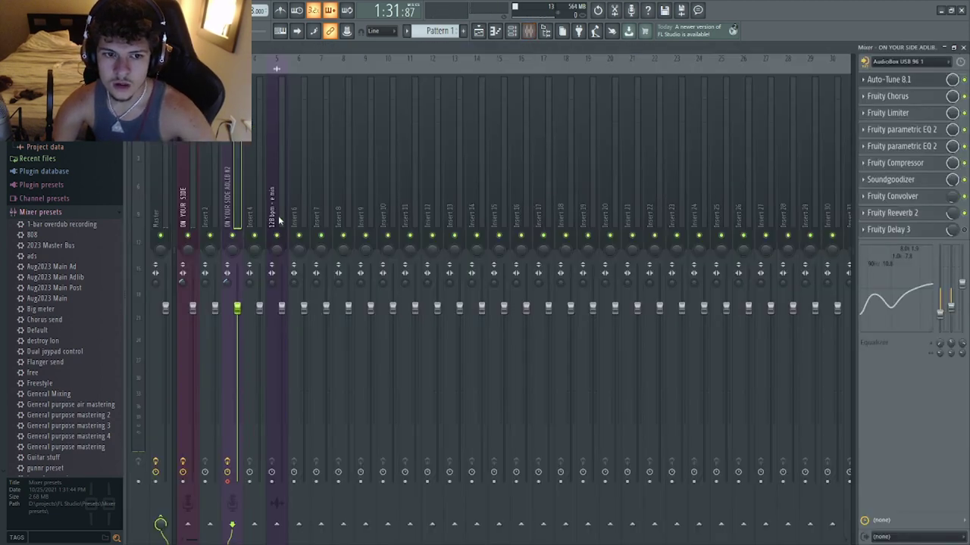
{"action": "left_click_drag", "start_coordinate": [237, 307], "coordinate": [237, 296]}
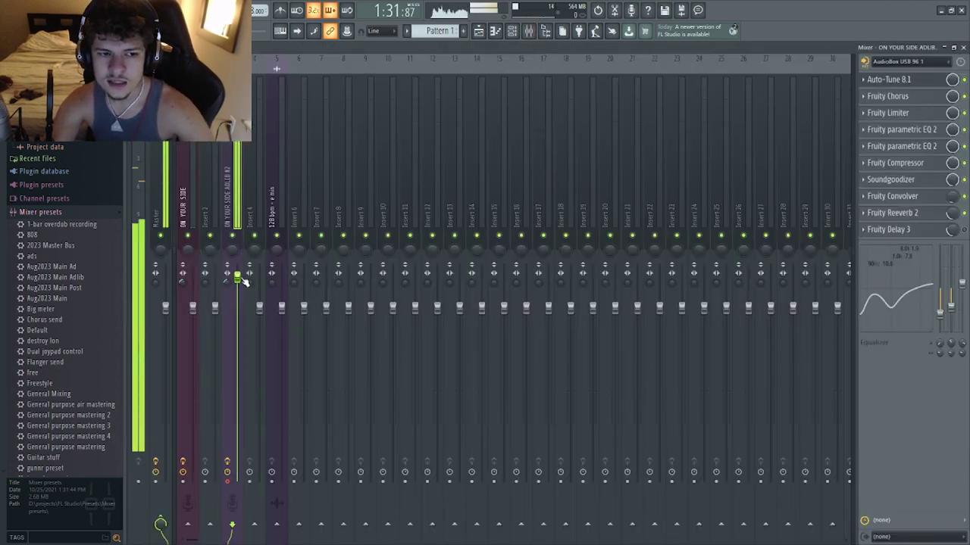
{"action": "key", "text": "F9"}
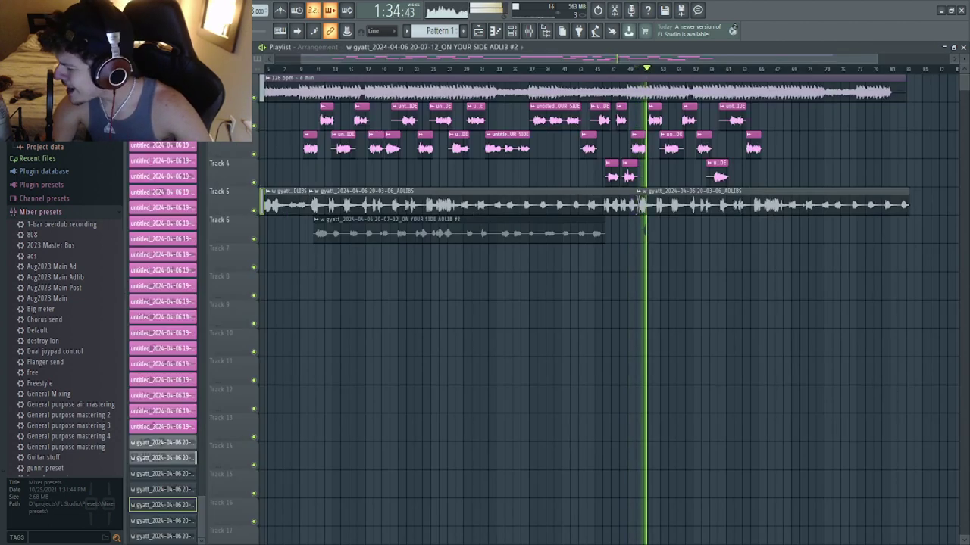
- Record a second ON YOUR SIDE ADLIB #2 take onto Track 6, spanning about bar 50 to bar 68
{"action": "key", "text": "space"}
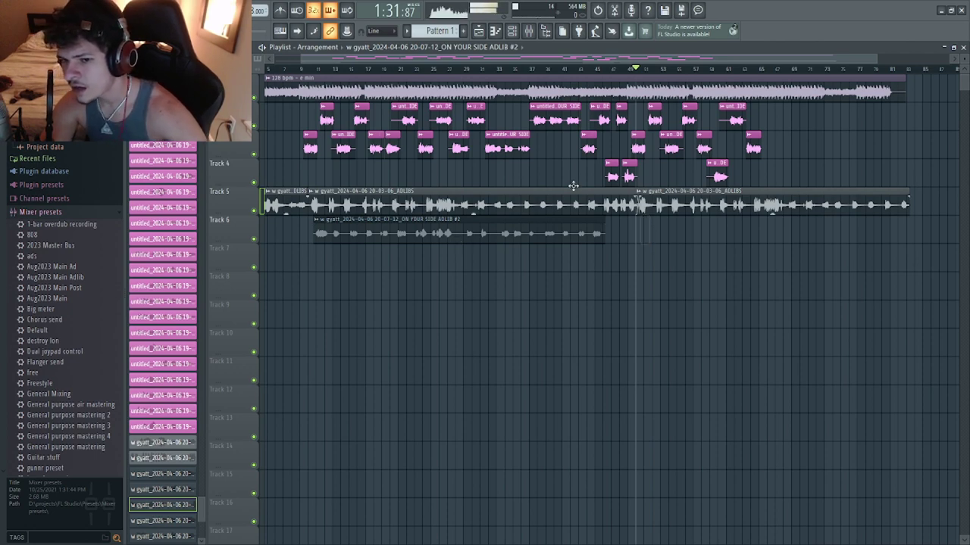
{"action": "key", "text": "space"}
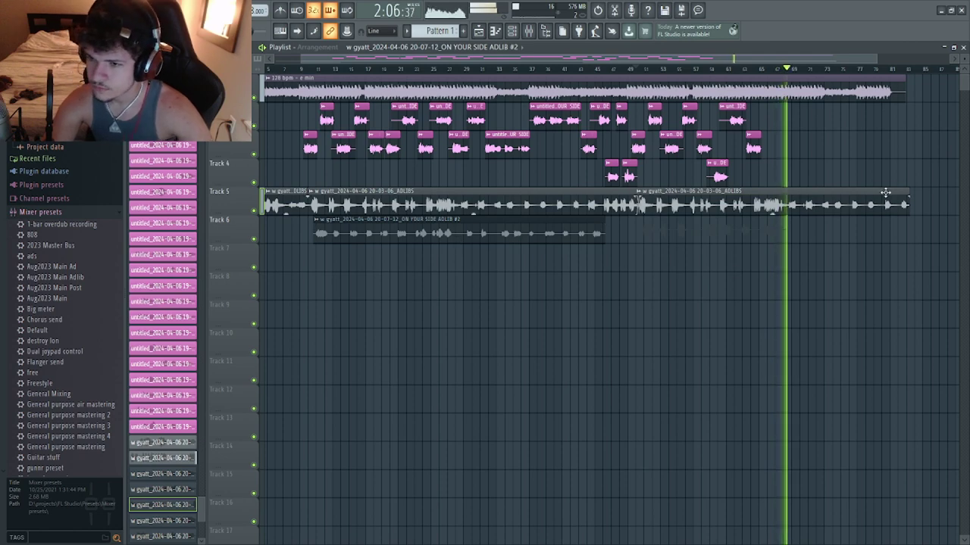
{"action": "key", "text": "space"}
- Trim the last ADLIBS clip on Track 5 to about bar 67 and end the beat with a fade-out at about bar 76
{"action": "left_click_drag", "start_coordinate": [777, 212], "coordinate": [780, 213]}
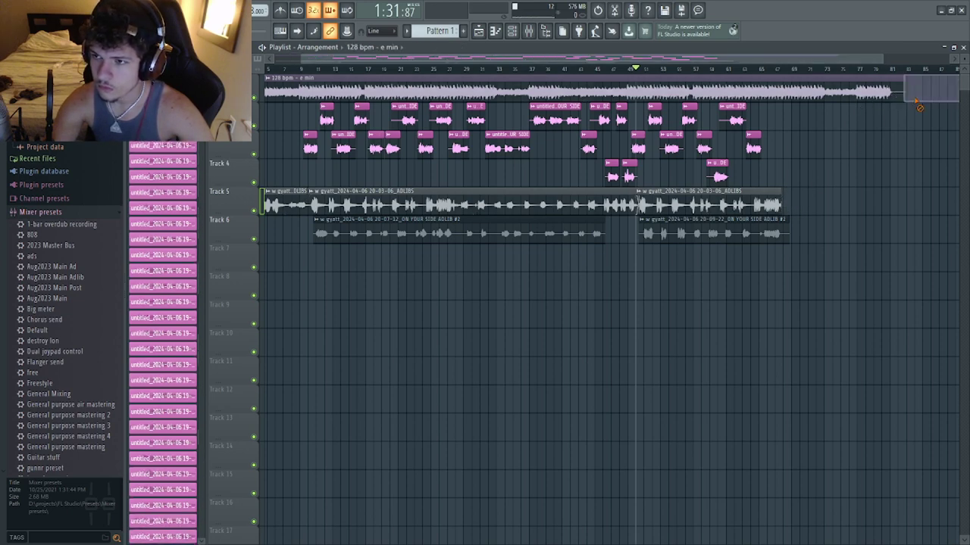
{"action": "left_click_drag", "start_coordinate": [892, 97], "coordinate": [882, 100]}
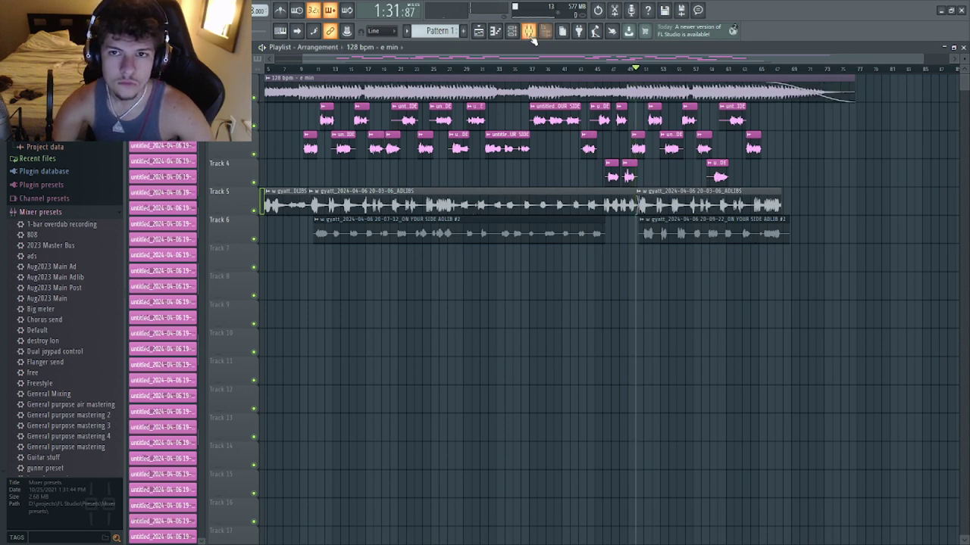
- Move the AudioBox USB 96 1 microphone input to mixer Insert 10, try a louder fader level and return it near its default
{"action": "left_click", "coordinate": [533, 33]}
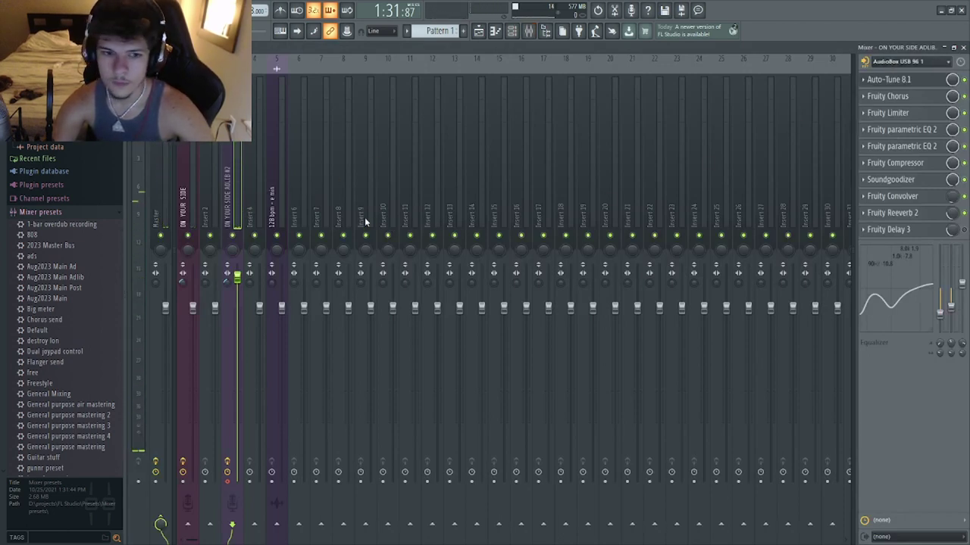
{"action": "left_click", "coordinate": [388, 216]}
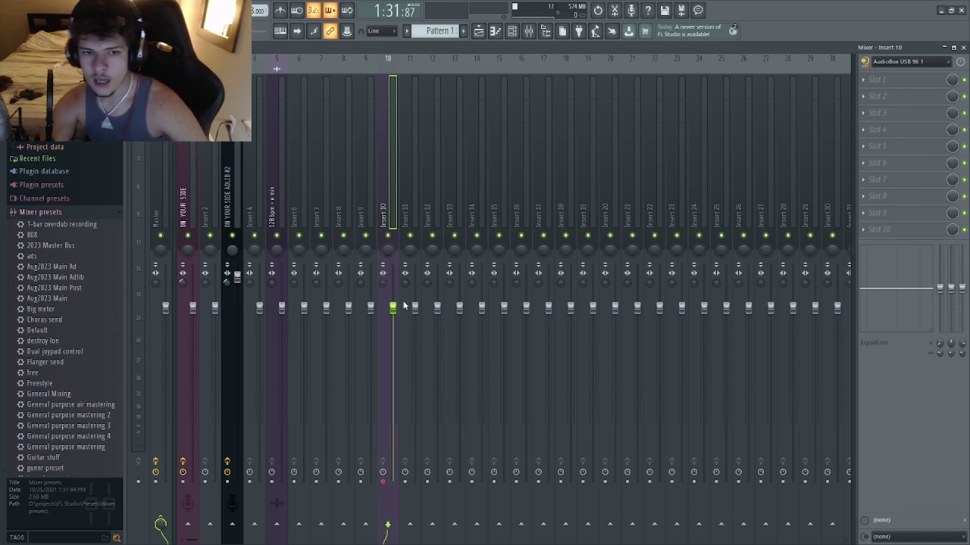
{"action": "left_click_drag", "start_coordinate": [393, 307], "coordinate": [393, 274]}
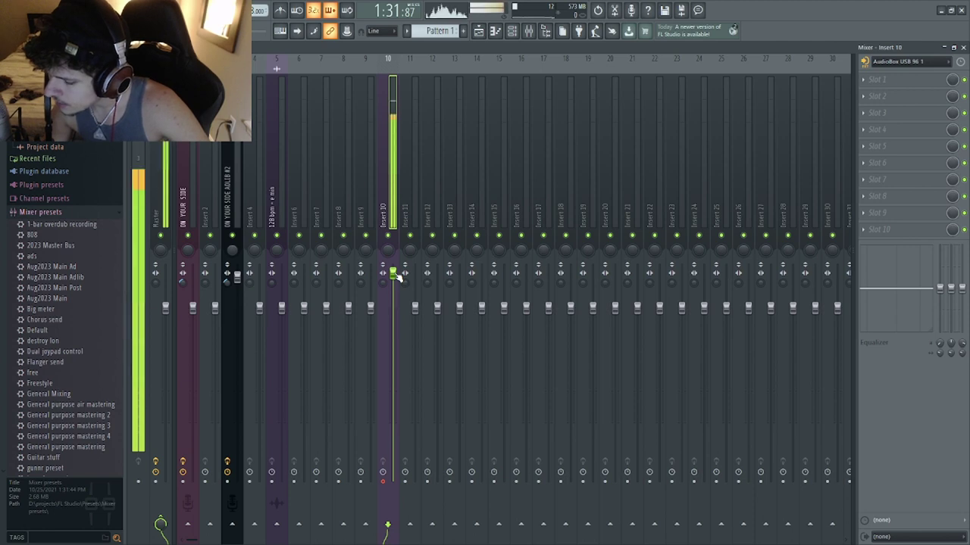
{"action": "left_click_drag", "start_coordinate": [394, 275], "coordinate": [393, 310]}
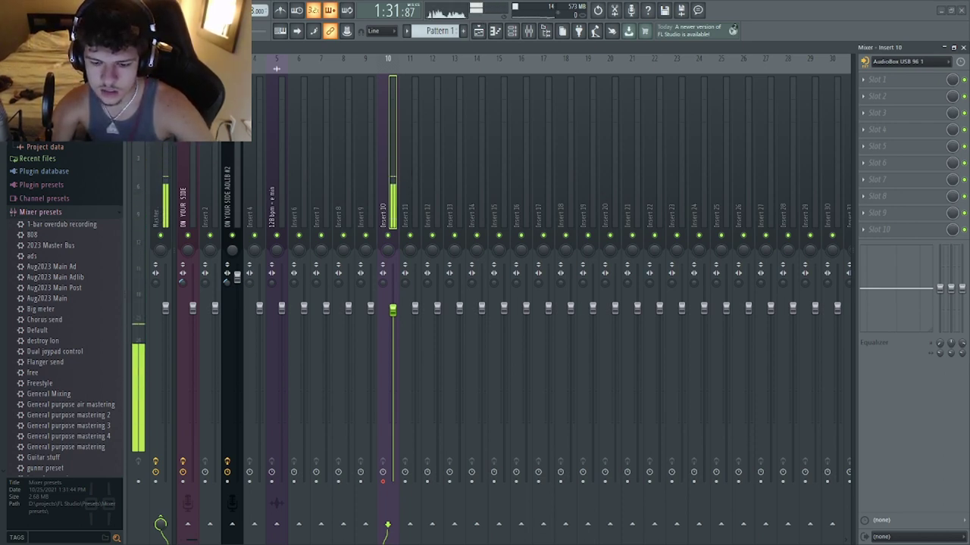
- Route the ON YOUR SIDE, Insert 2 and ON YOUR SIDE ADLIB #2 tracks to mixer Insert 4 as a vocal bus
{"action": "left_click", "coordinate": [253, 206]}
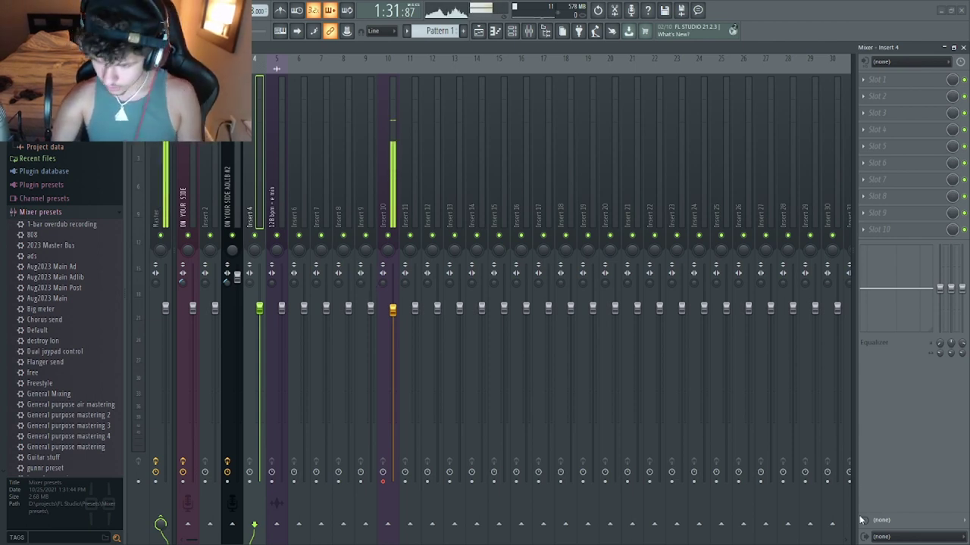
{"action": "left_click", "coordinate": [187, 208]}
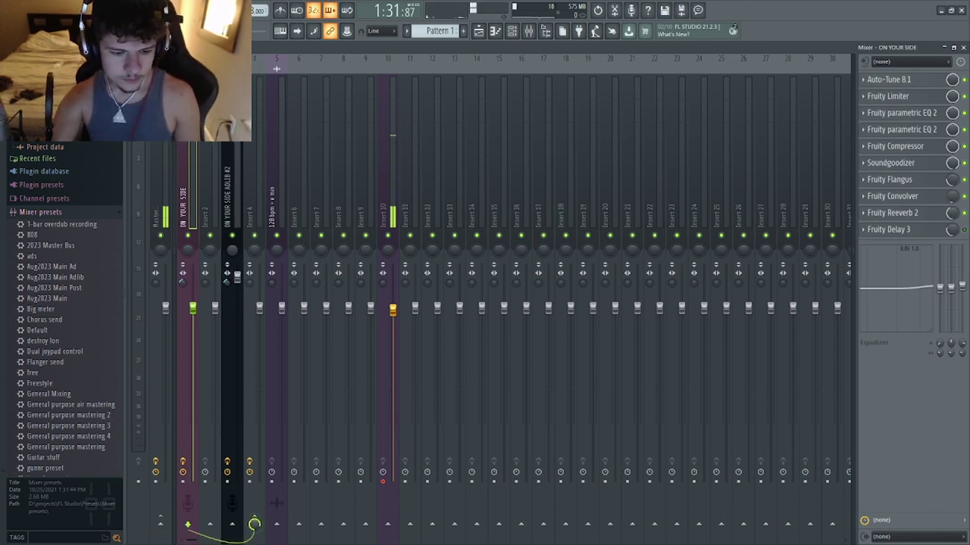
{"action": "left_click", "coordinate": [217, 240]}
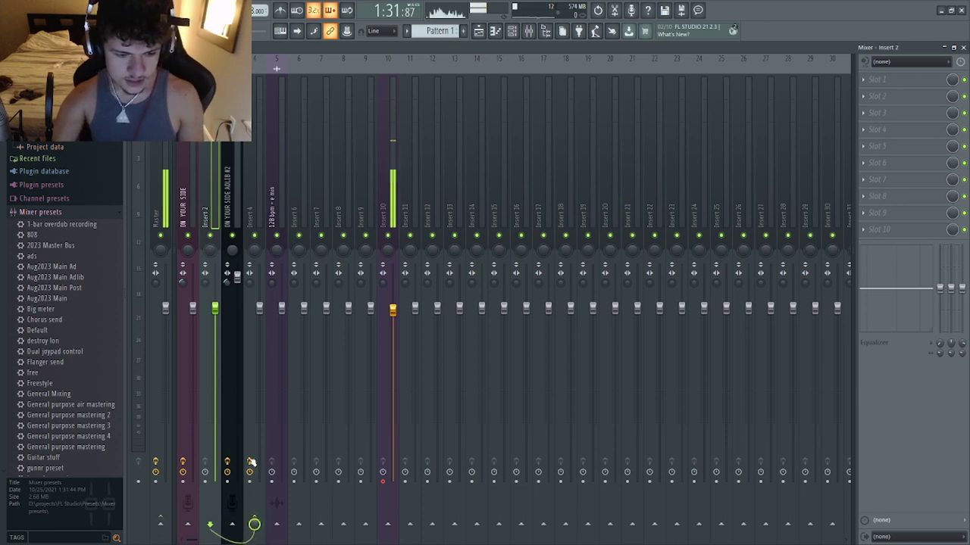
{"action": "left_click", "coordinate": [235, 195]}
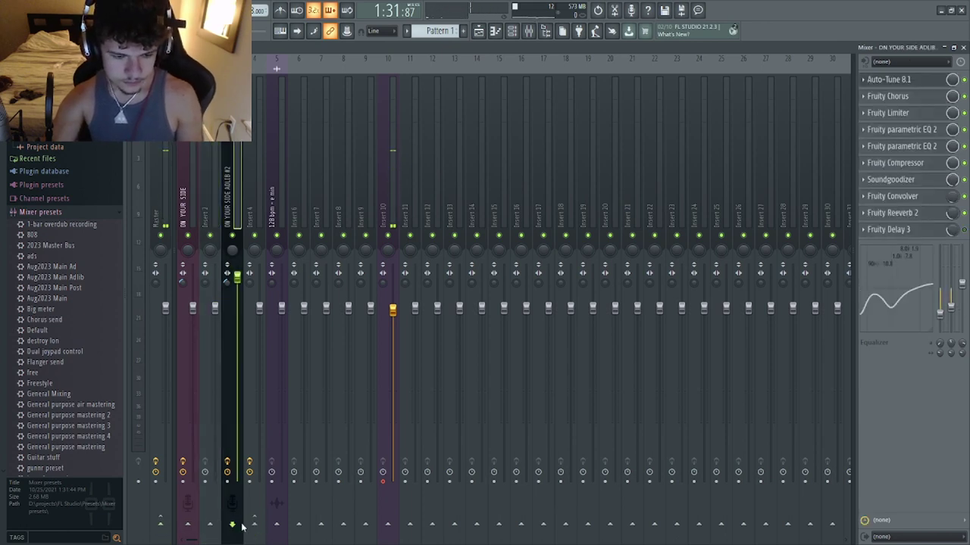
- Load Fruity Comp with its vocal glue preset on Insert 4 and sidechain that bus to the 128 bpm beat track
{"action": "left_click", "coordinate": [253, 216]}
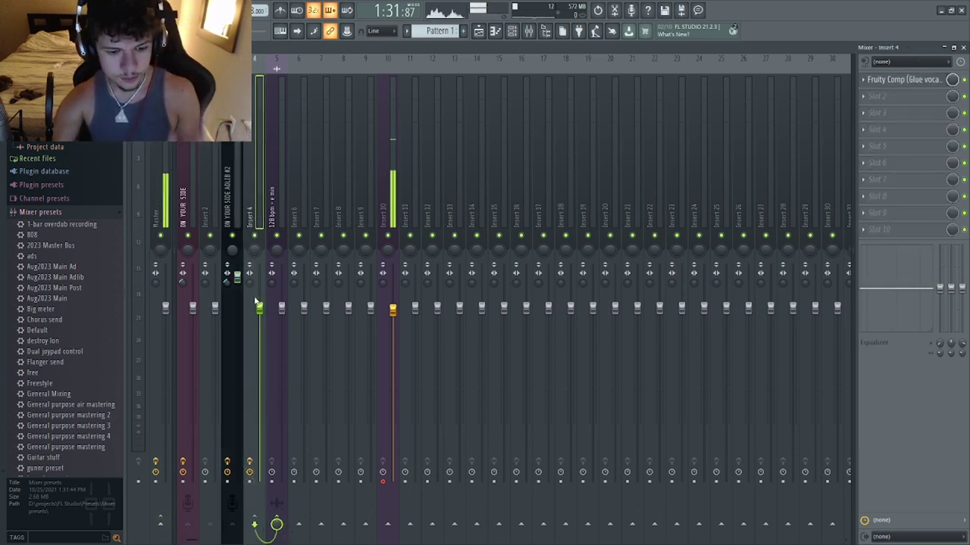
{"action": "left_click", "coordinate": [277, 526]}
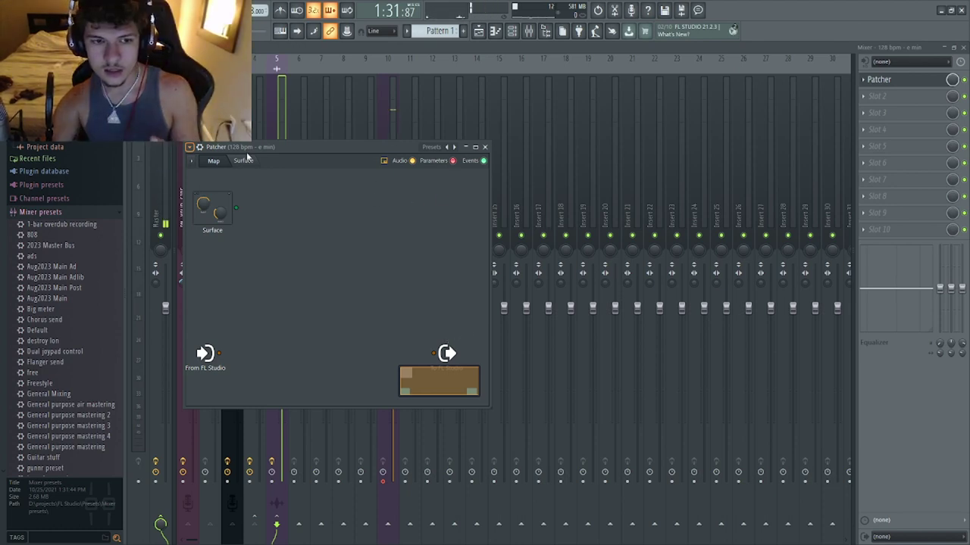
- Load the Multiband Sidechain preset in the beat track's Patcher, with Sidechain at about half and Release slightly raised
{"action": "left_click", "coordinate": [192, 162]}
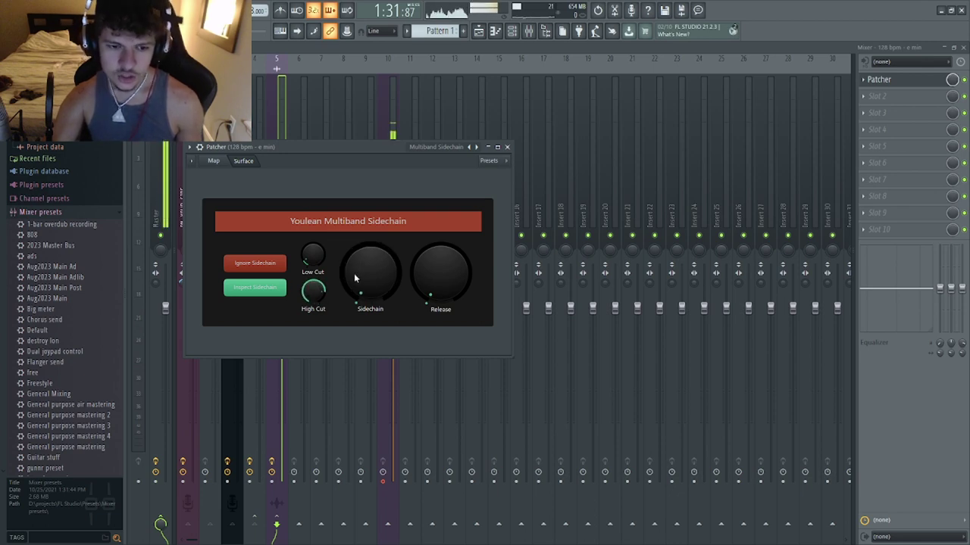
{"action": "mouse_move", "coordinate": [371, 295]}
{"action": "left_mouse_down"}
{"action": "mouse_move", "coordinate": [371, 262]}
{"action": "mouse_move", "coordinate": [366, 285]}
{"action": "left_mouse_up"}
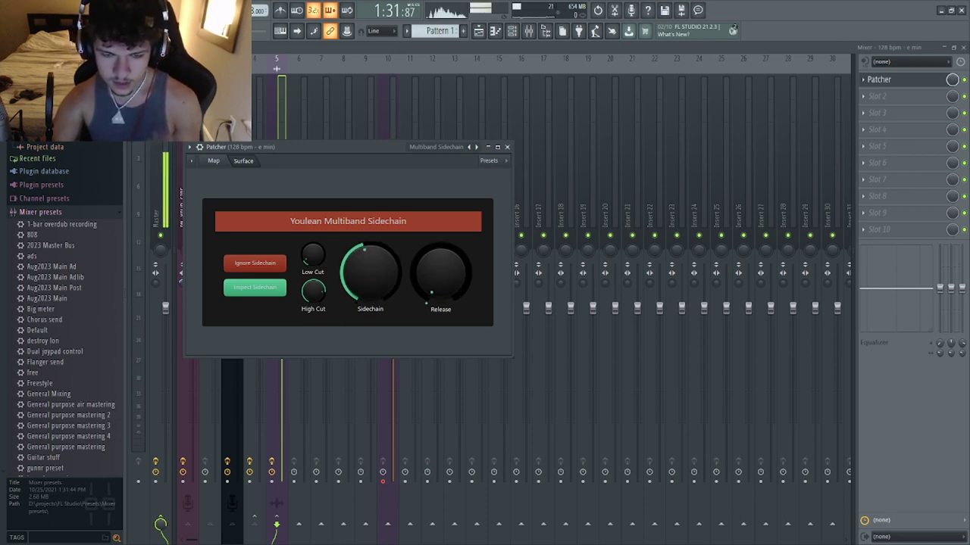
{"action": "mouse_move", "coordinate": [440, 276]}
{"action": "left_mouse_down"}
{"action": "mouse_move", "coordinate": [448, 276]}
{"action": "mouse_move", "coordinate": [436, 275]}
{"action": "left_mouse_up"}
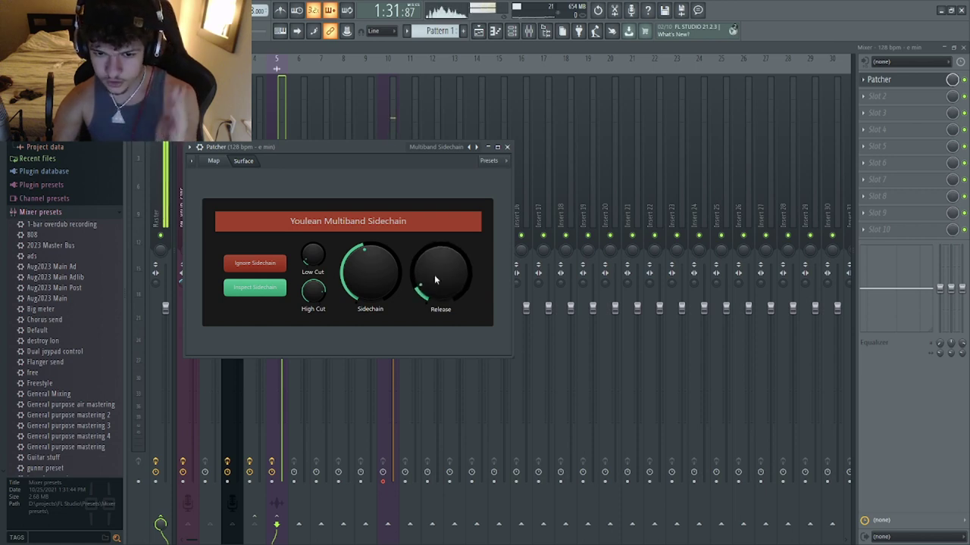
{"action": "left_click_drag", "start_coordinate": [435, 286], "coordinate": [435, 286]}
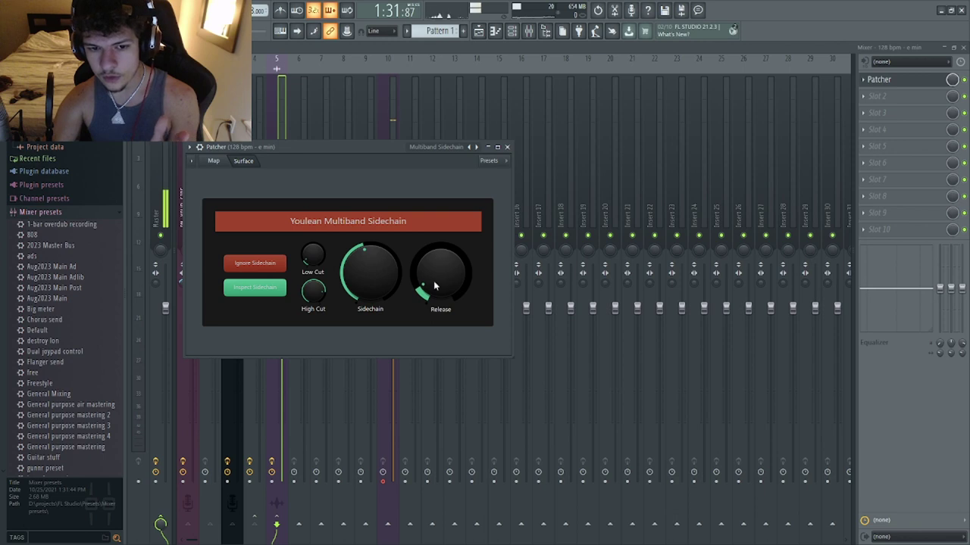
- Connect the From FL Studio audio to the Connect Sidechain Here module in the Patcher map and close the plugin
{"action": "left_click", "coordinate": [214, 160]}
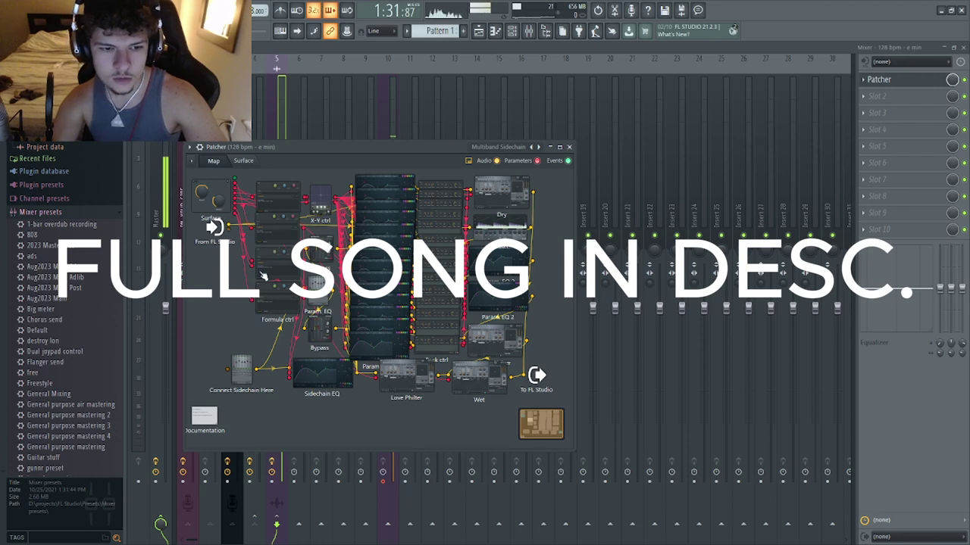
{"action": "left_click_drag", "start_coordinate": [228, 228], "coordinate": [228, 370]}
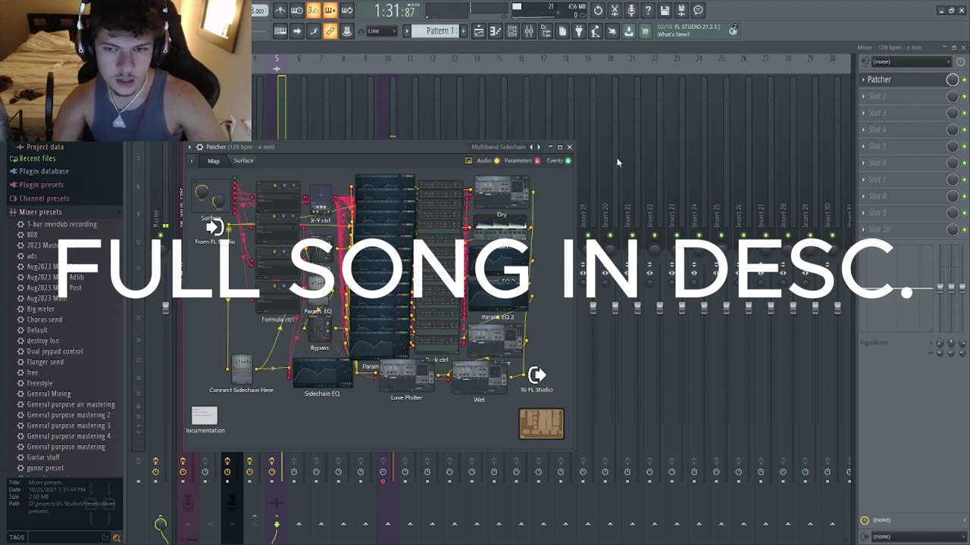
{"action": "left_click", "coordinate": [569, 146]}
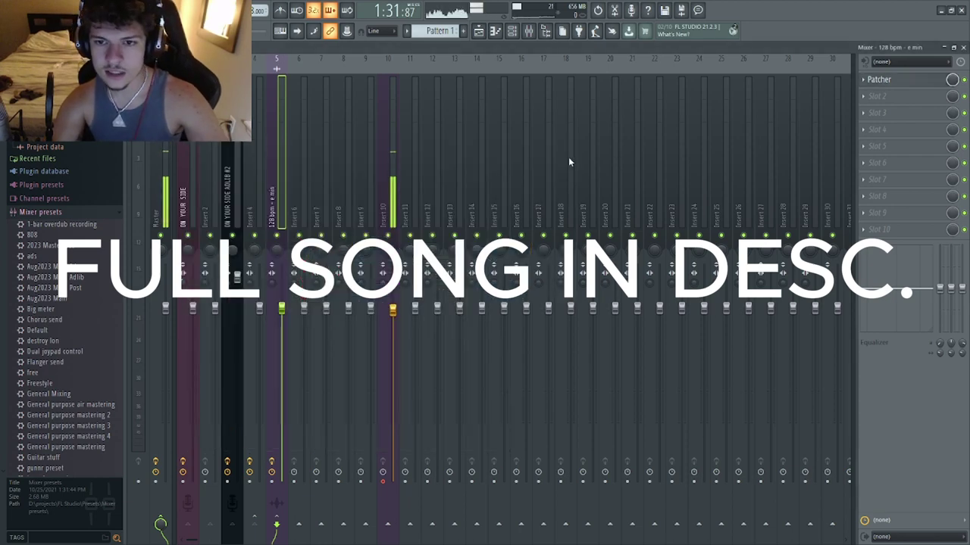
- Add a Fruity Limiter with the Master preset to the Master track's second effects slot and close it
{"action": "left_click", "coordinate": [166, 174]}
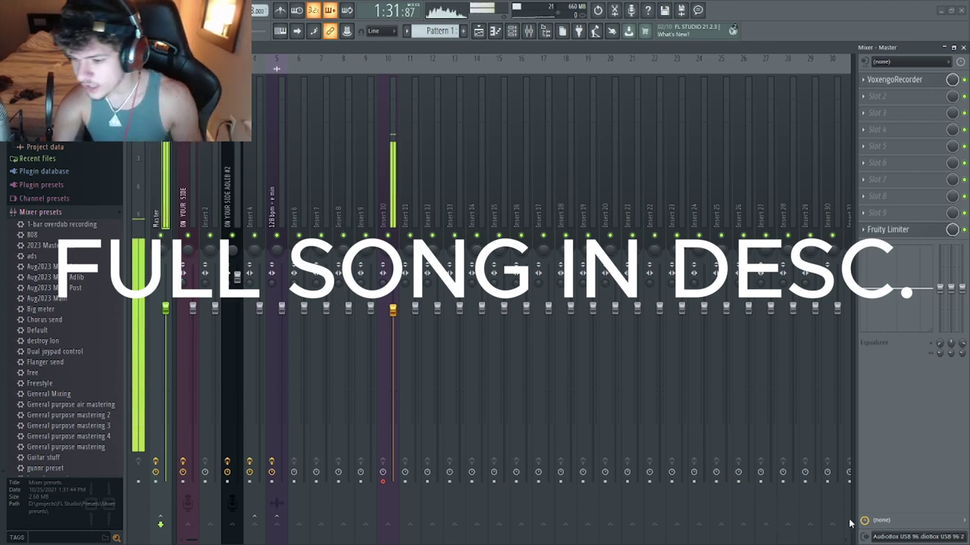
{"action": "left_click_drag", "start_coordinate": [887, 229], "coordinate": [897, 96]}
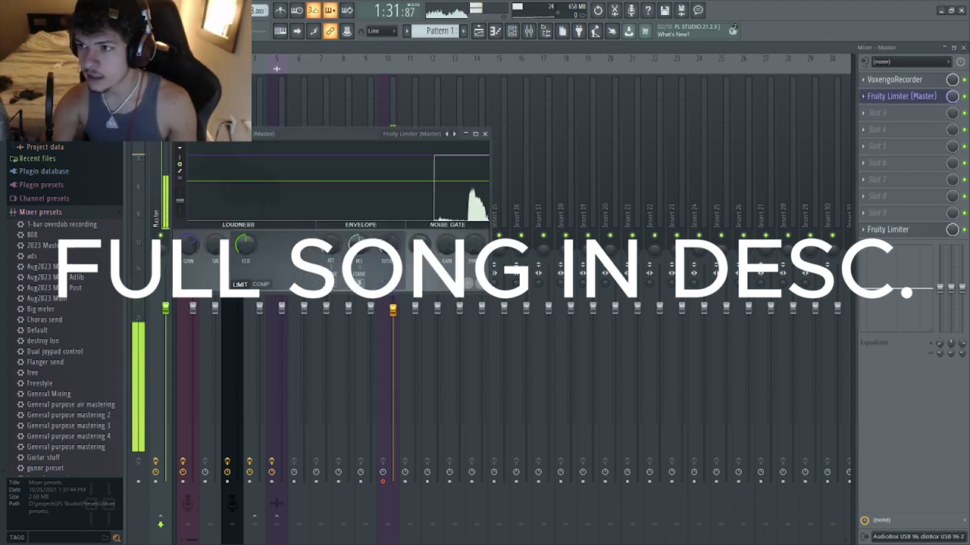
{"action": "key", "text": "F9"}
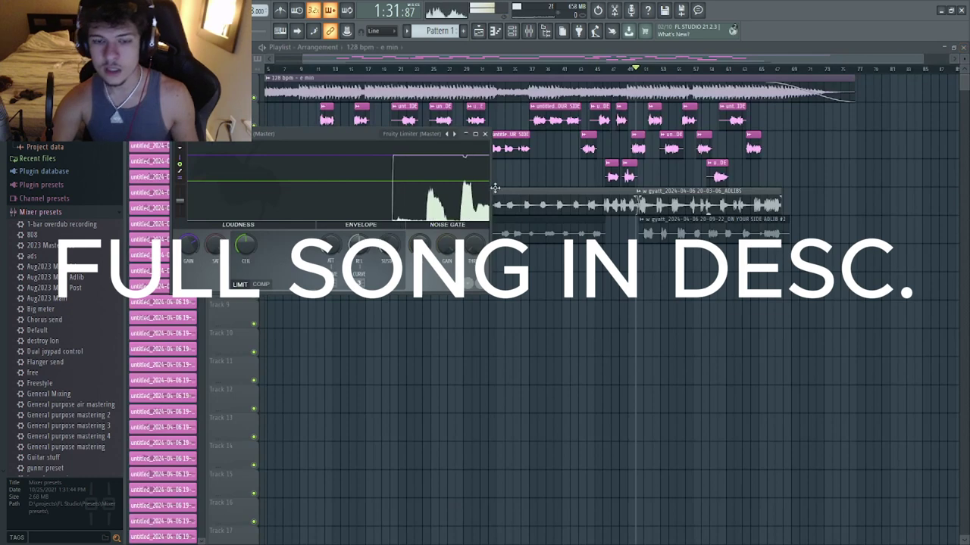
{"action": "left_click", "coordinate": [485, 134]}
- Play the full arrangement from its beginning to audition the mix
{"action": "key", "text": "space"}
{"action": "scroll", "coordinate": [303, 72], "scroll_direction": "up", "scroll_amount": 1}
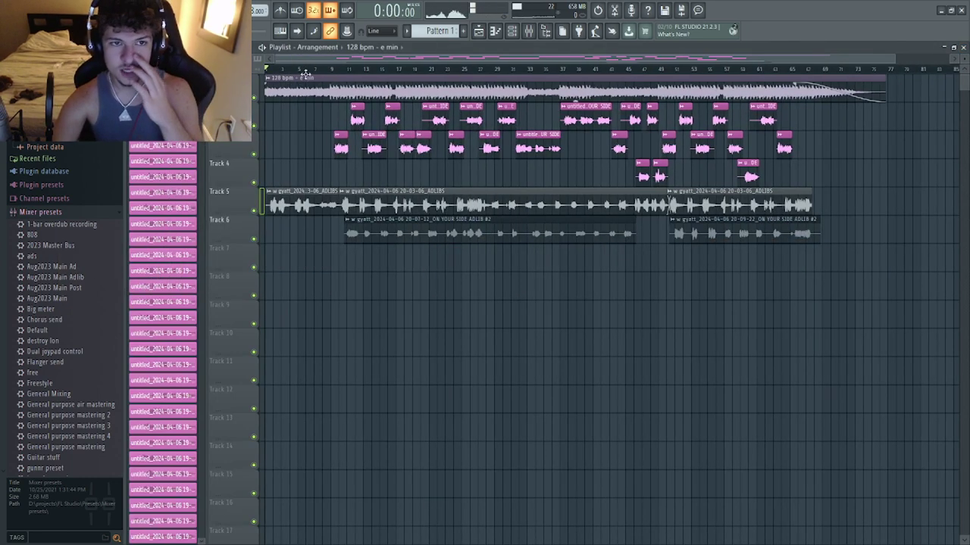
{"action": "key", "text": "space"}
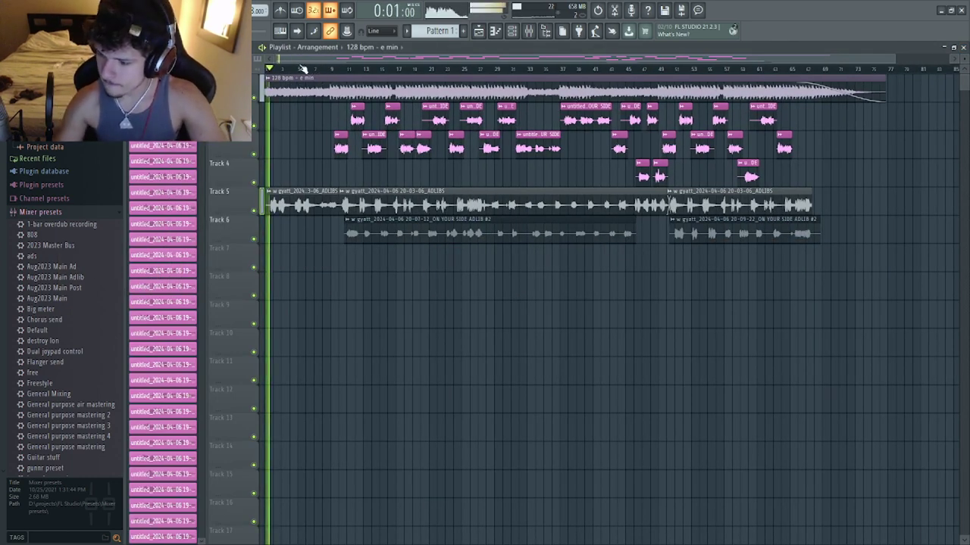